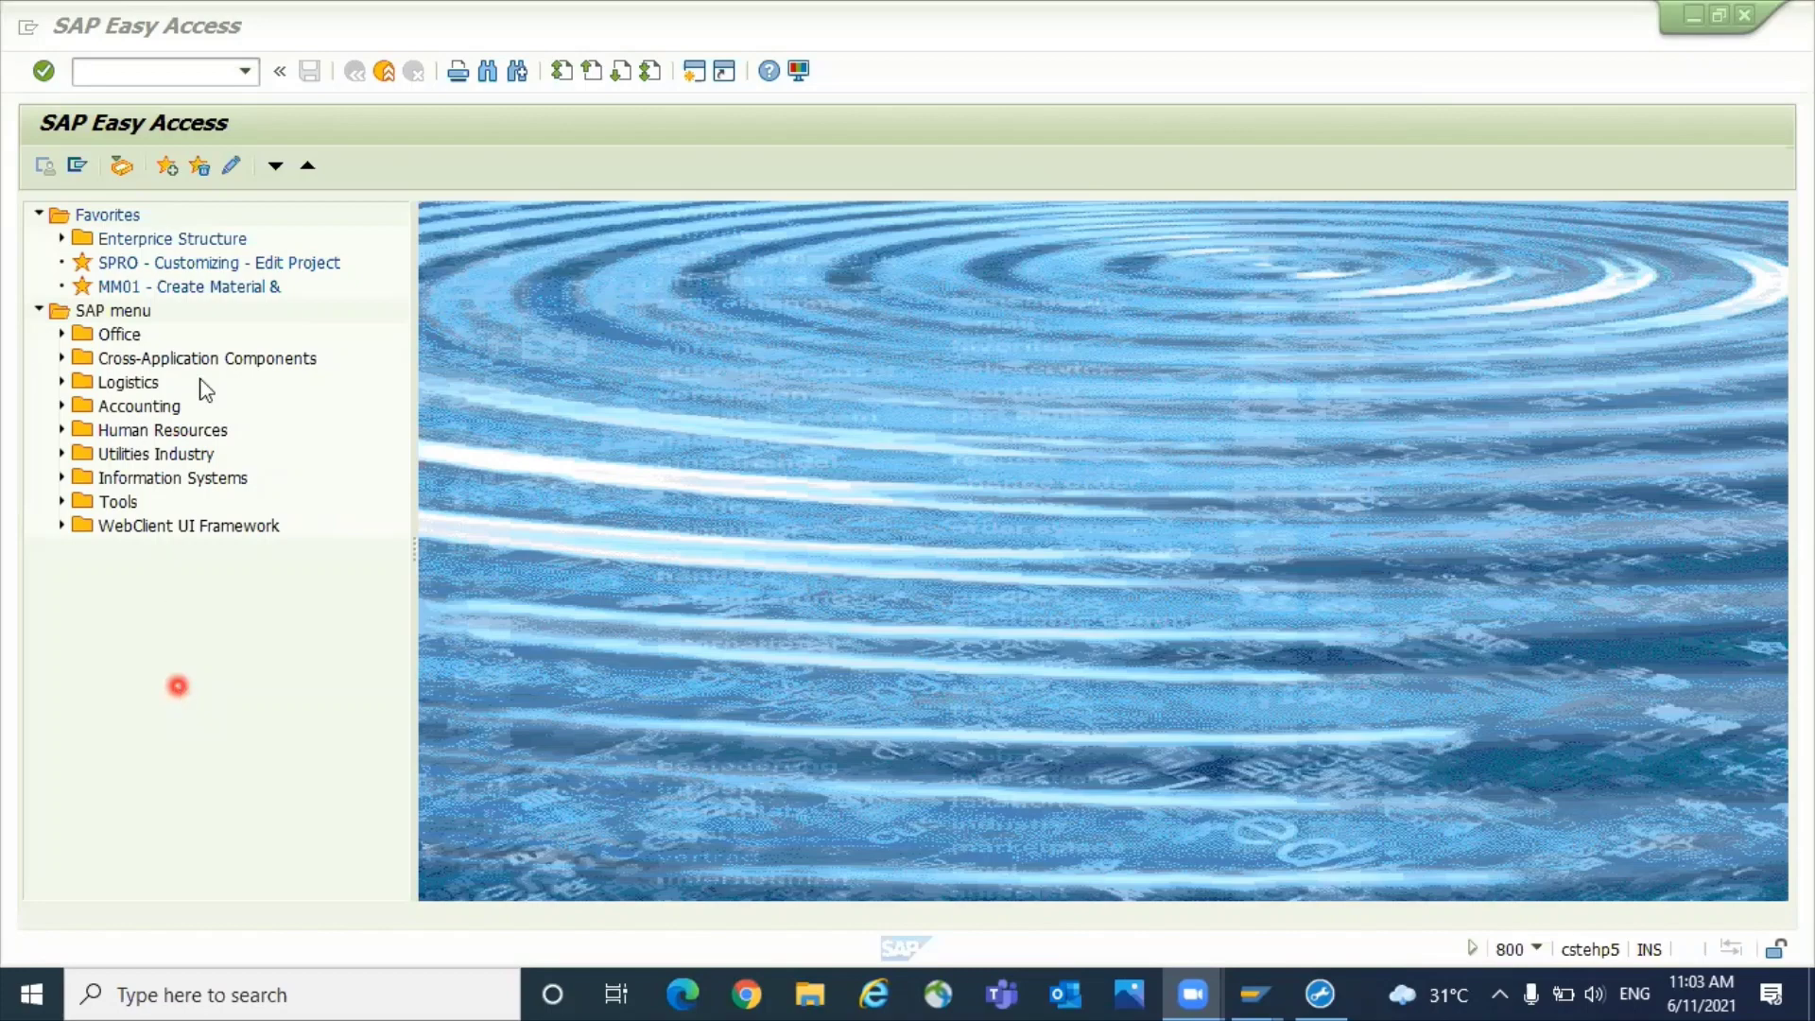
- Enter transaction XK99, then switch to the general mass maintenance transaction /NMASS
left_click(148, 73)
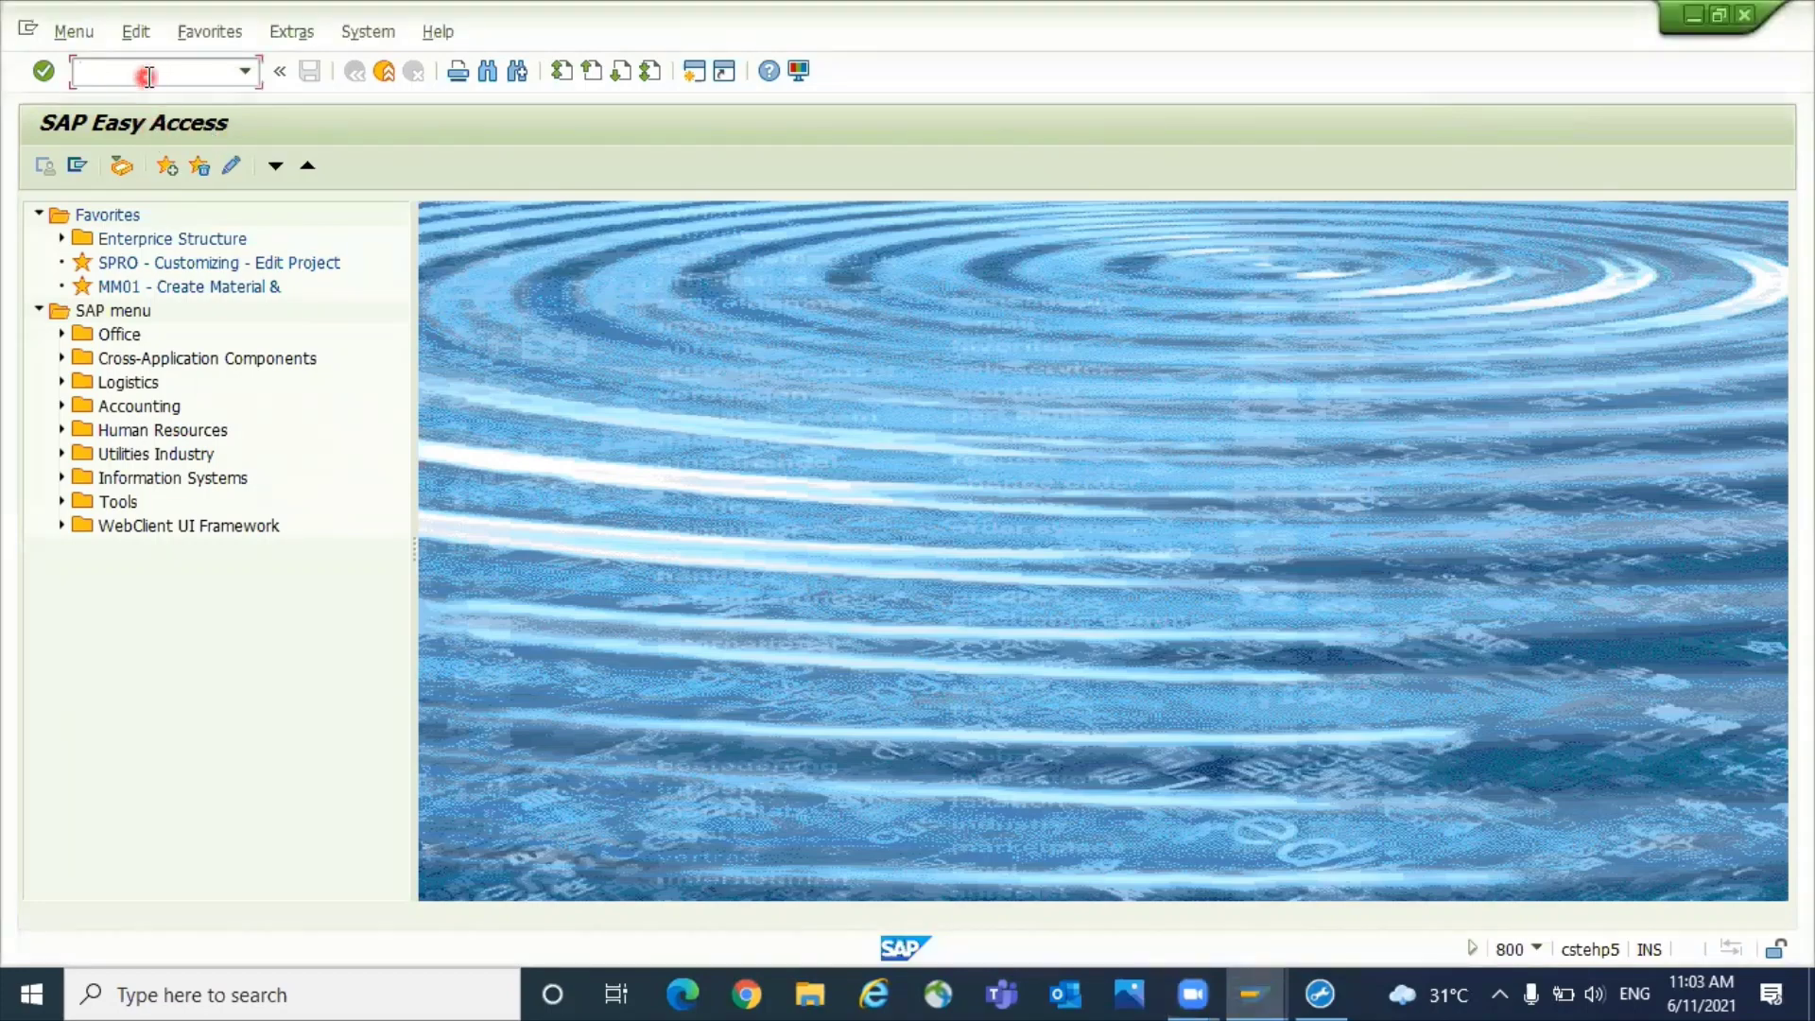
type("XK9")
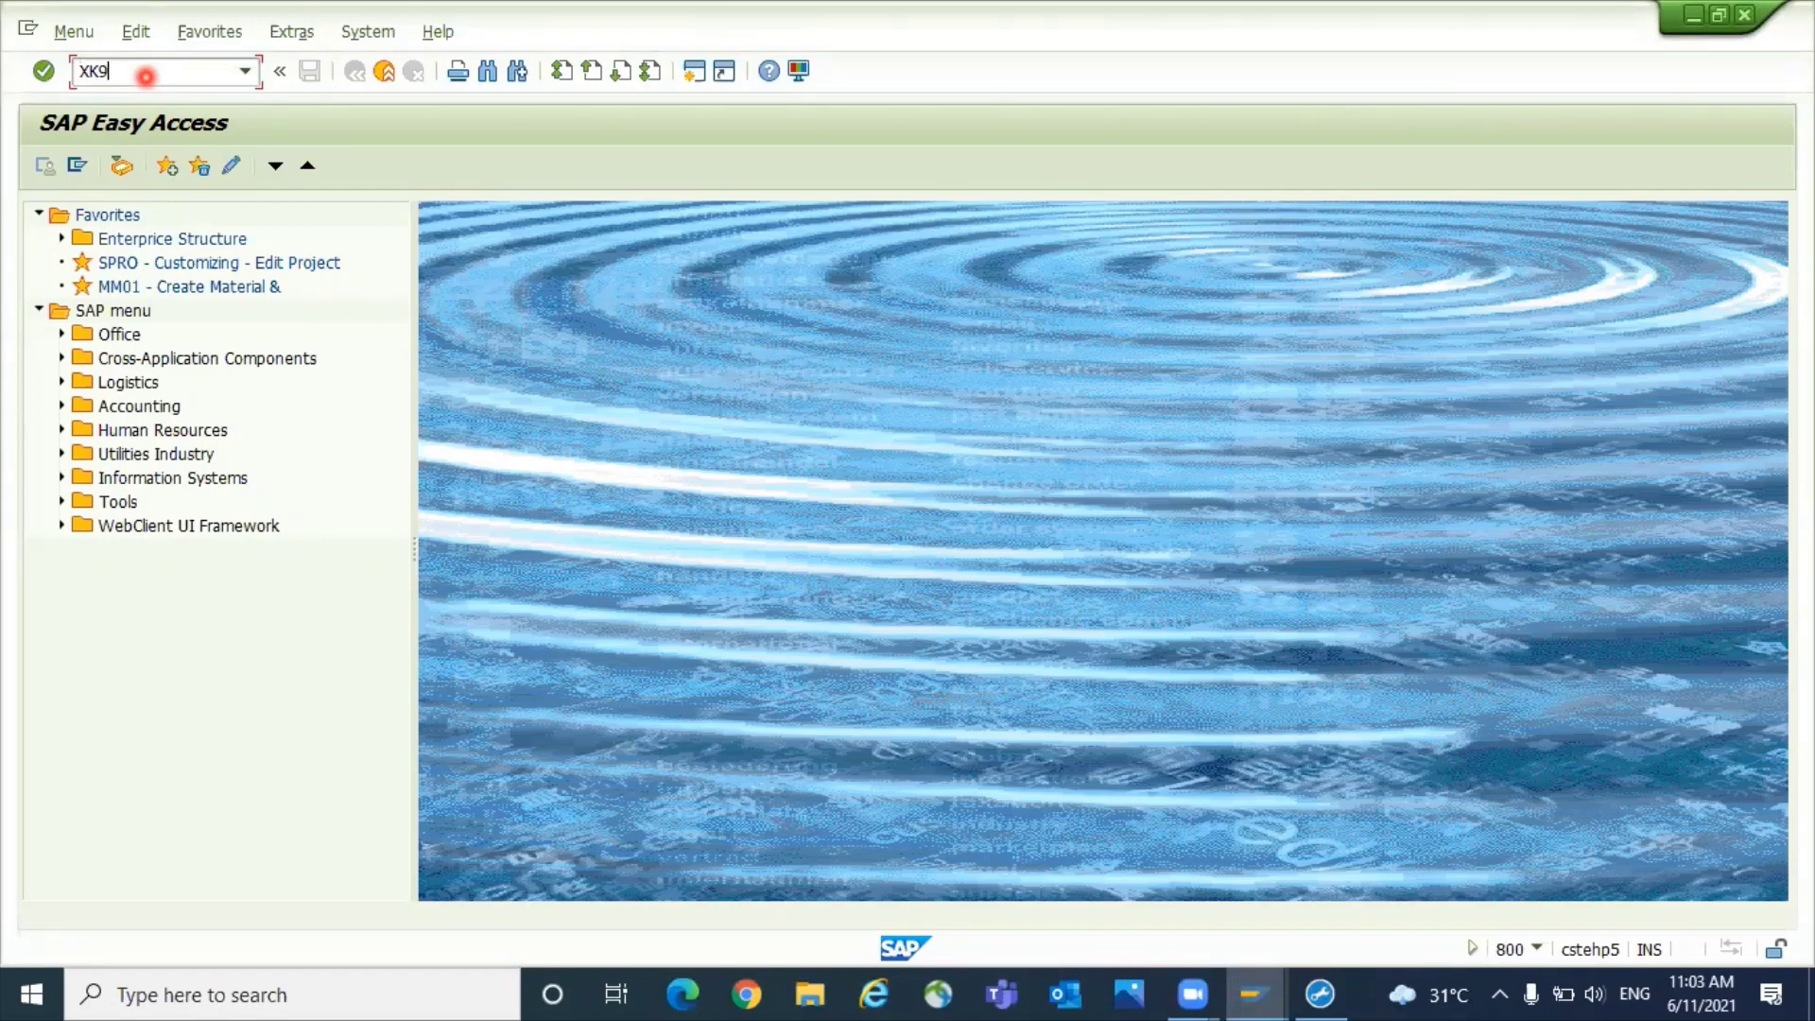
type("9")
key("Return")
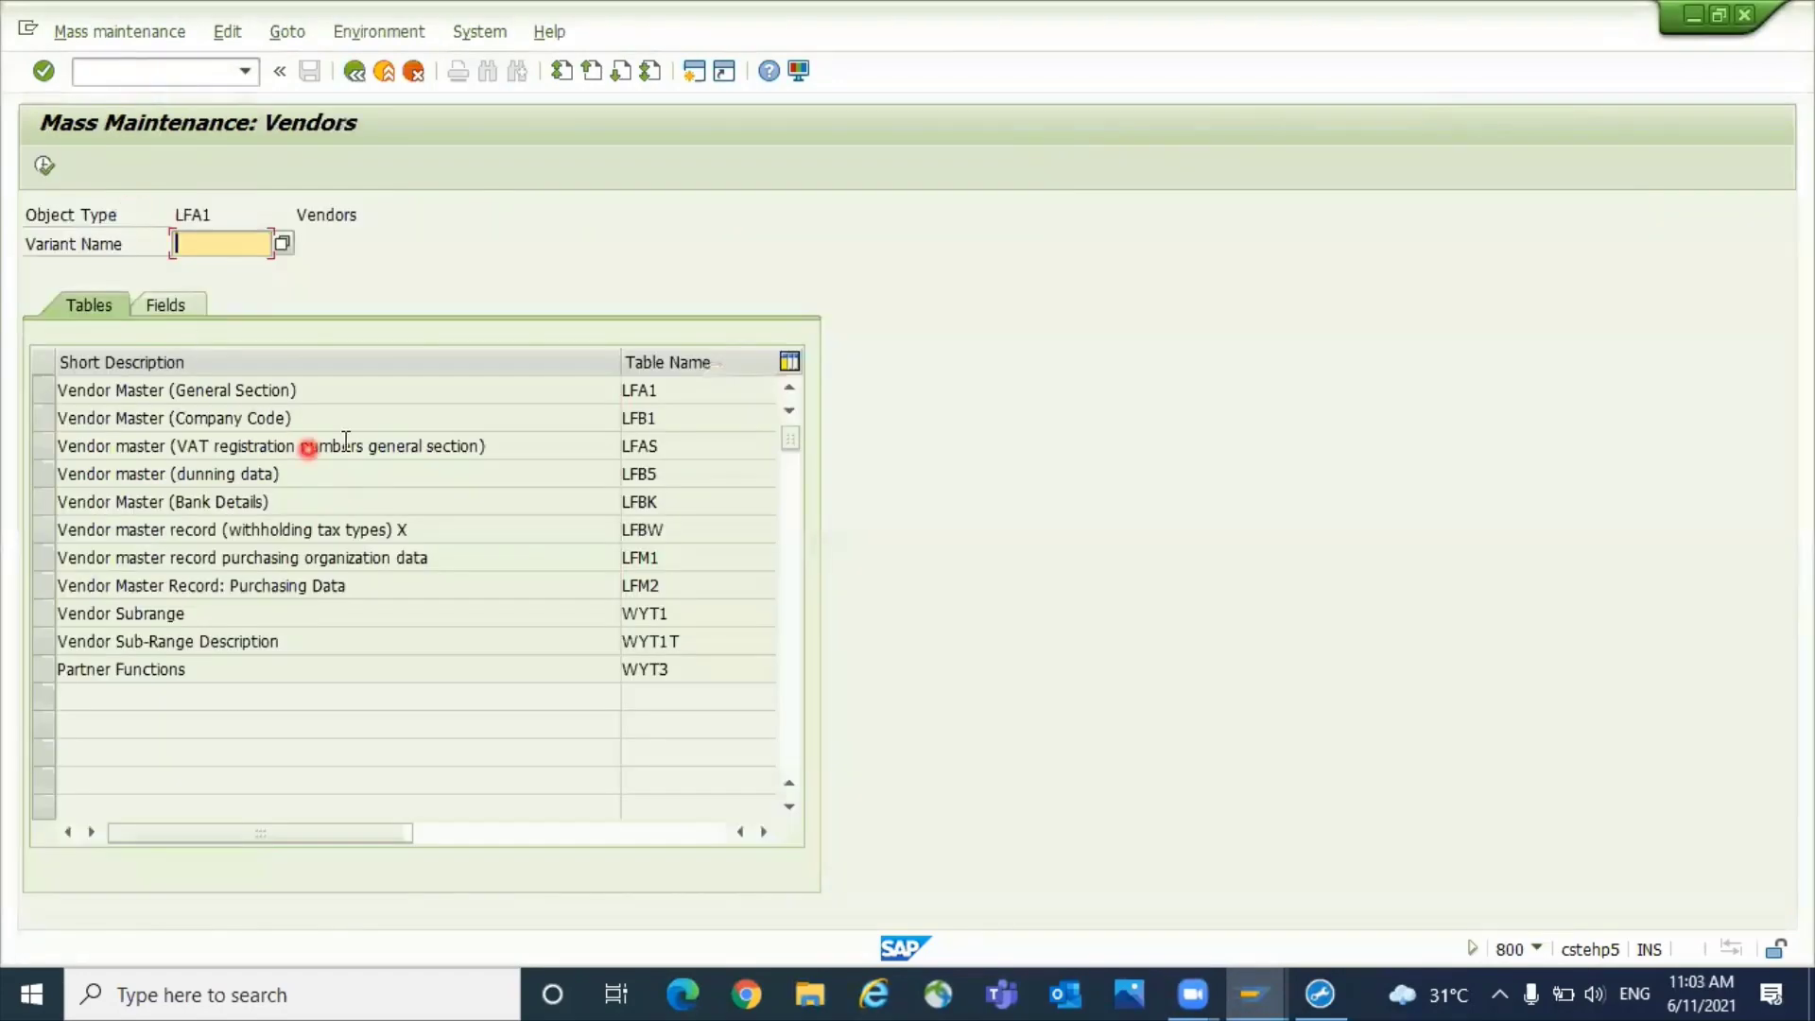
left_click(151, 78)
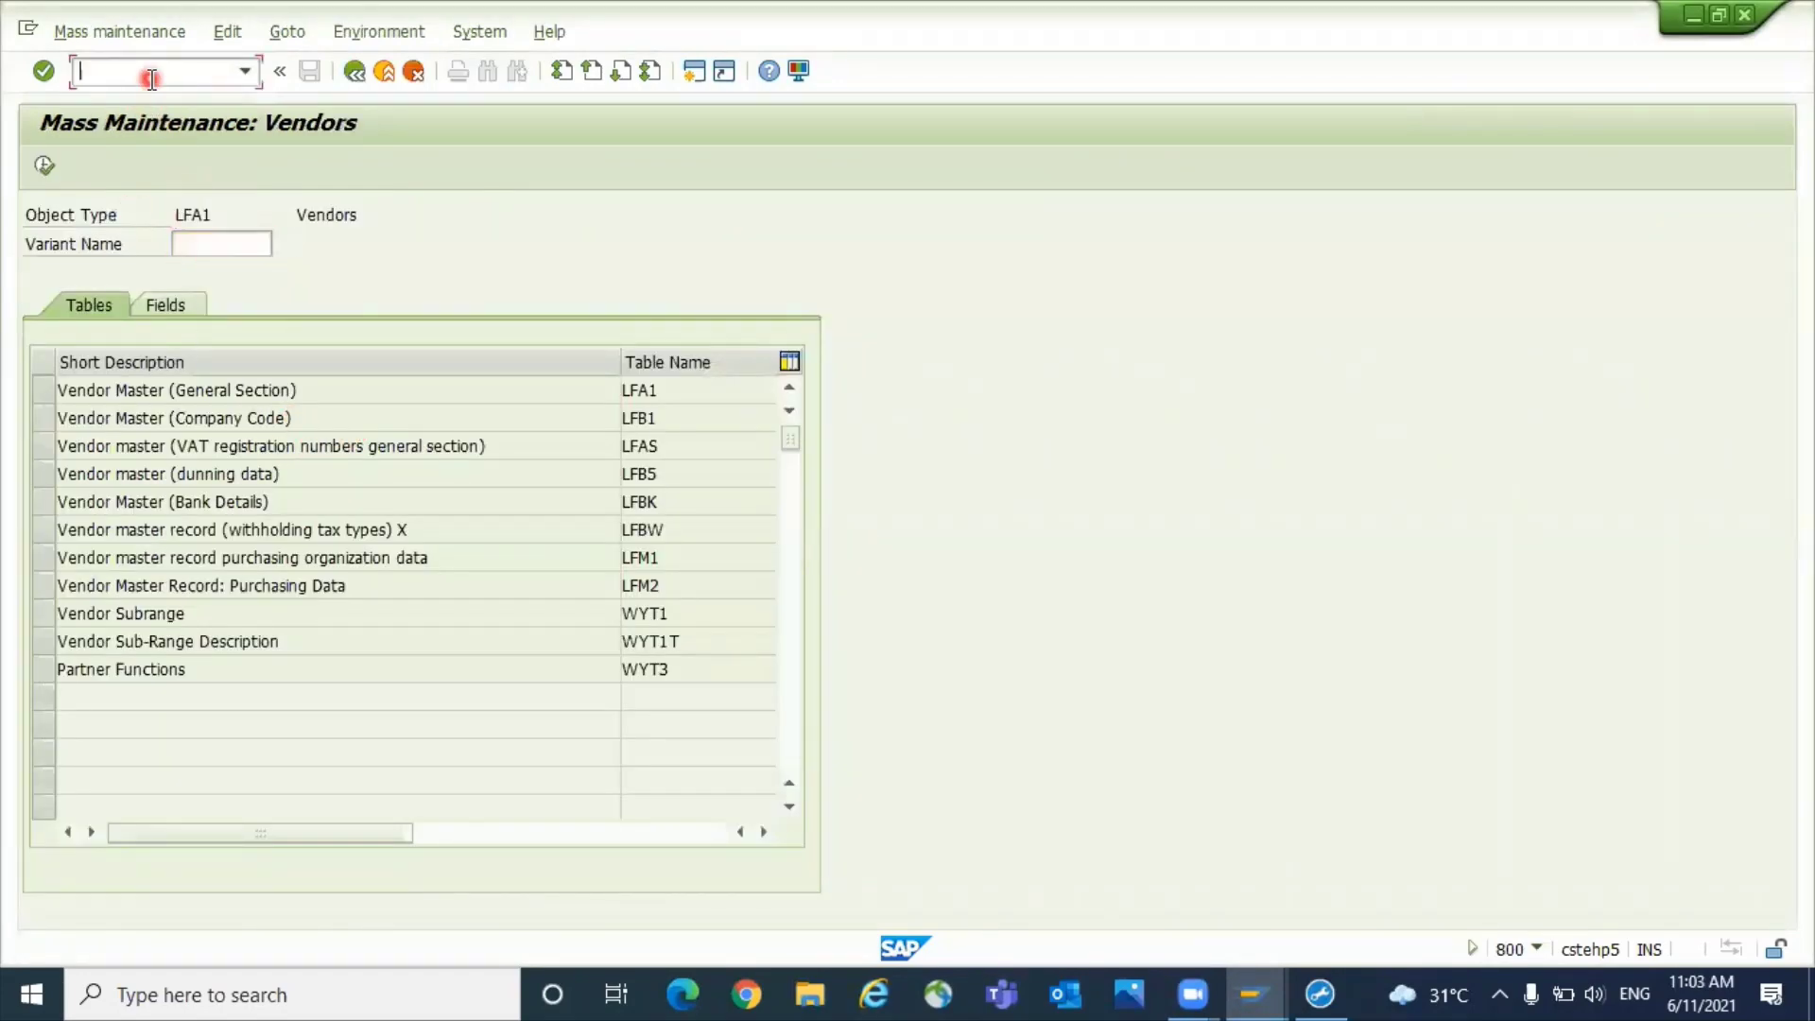
type("/NMASS")
key("Return")
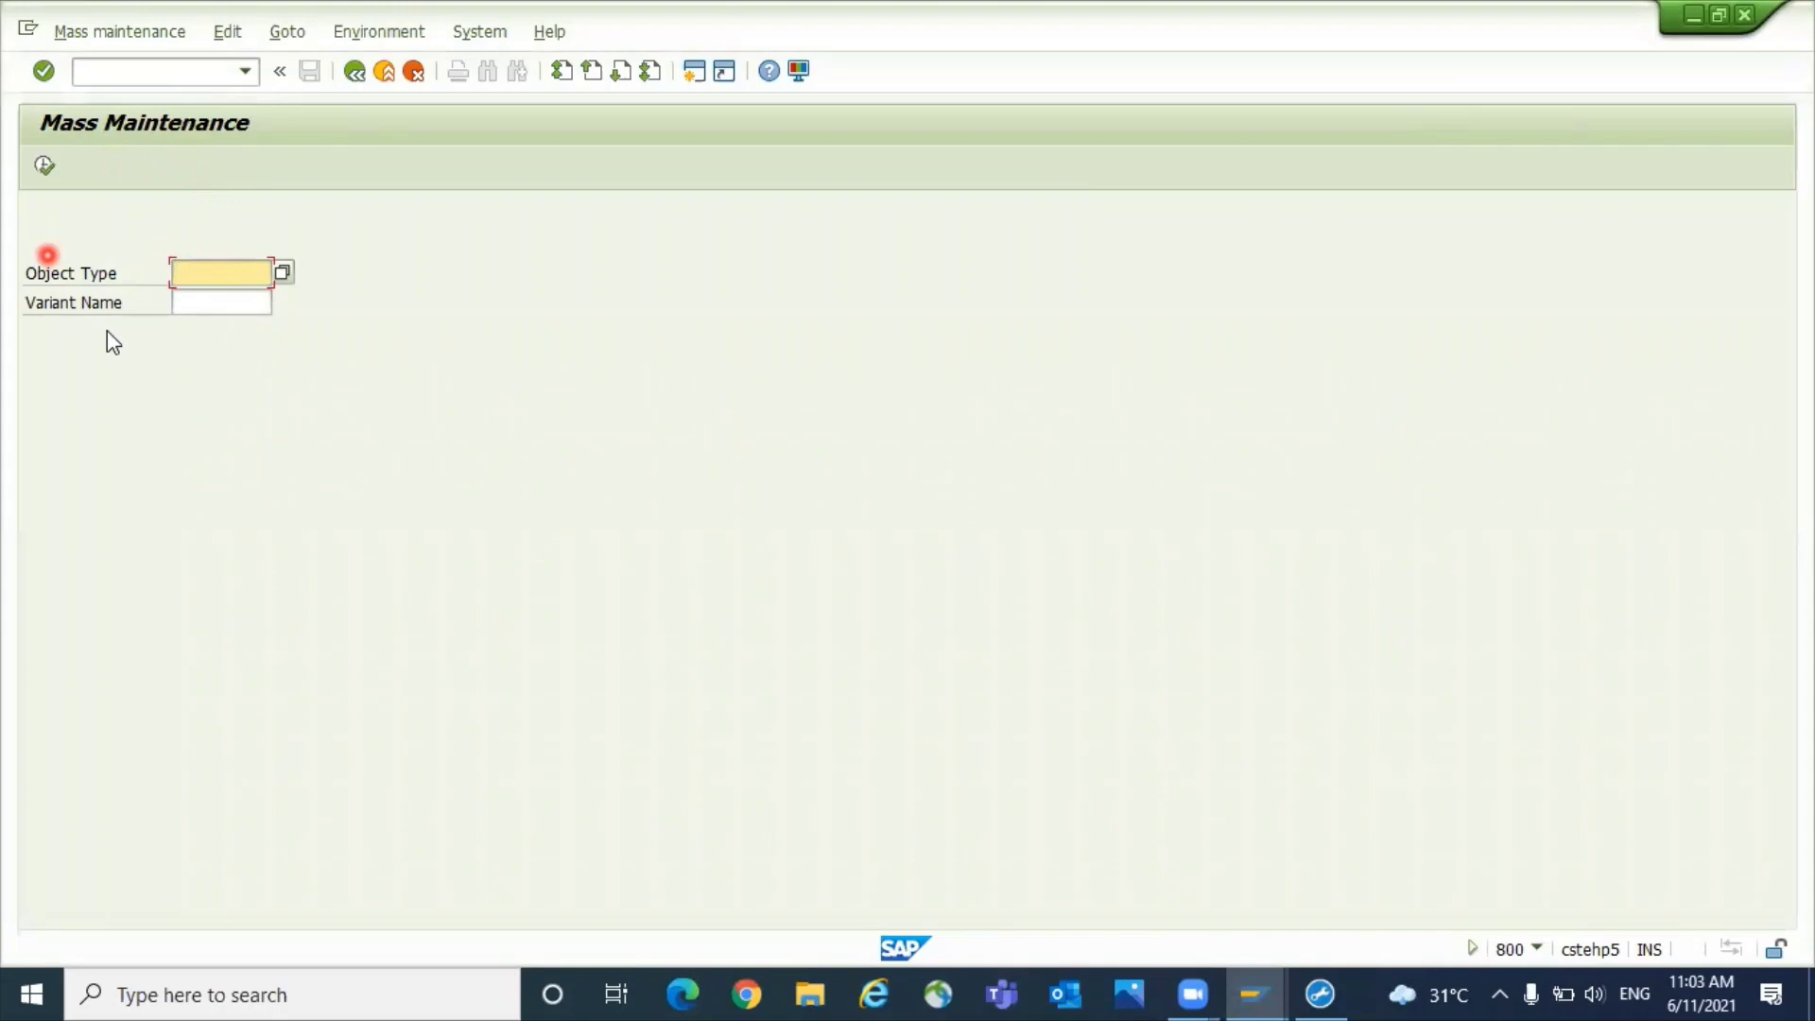
- Pick LFA1 Vendors as the object type and execute mass maintenance
left_click(284, 274)
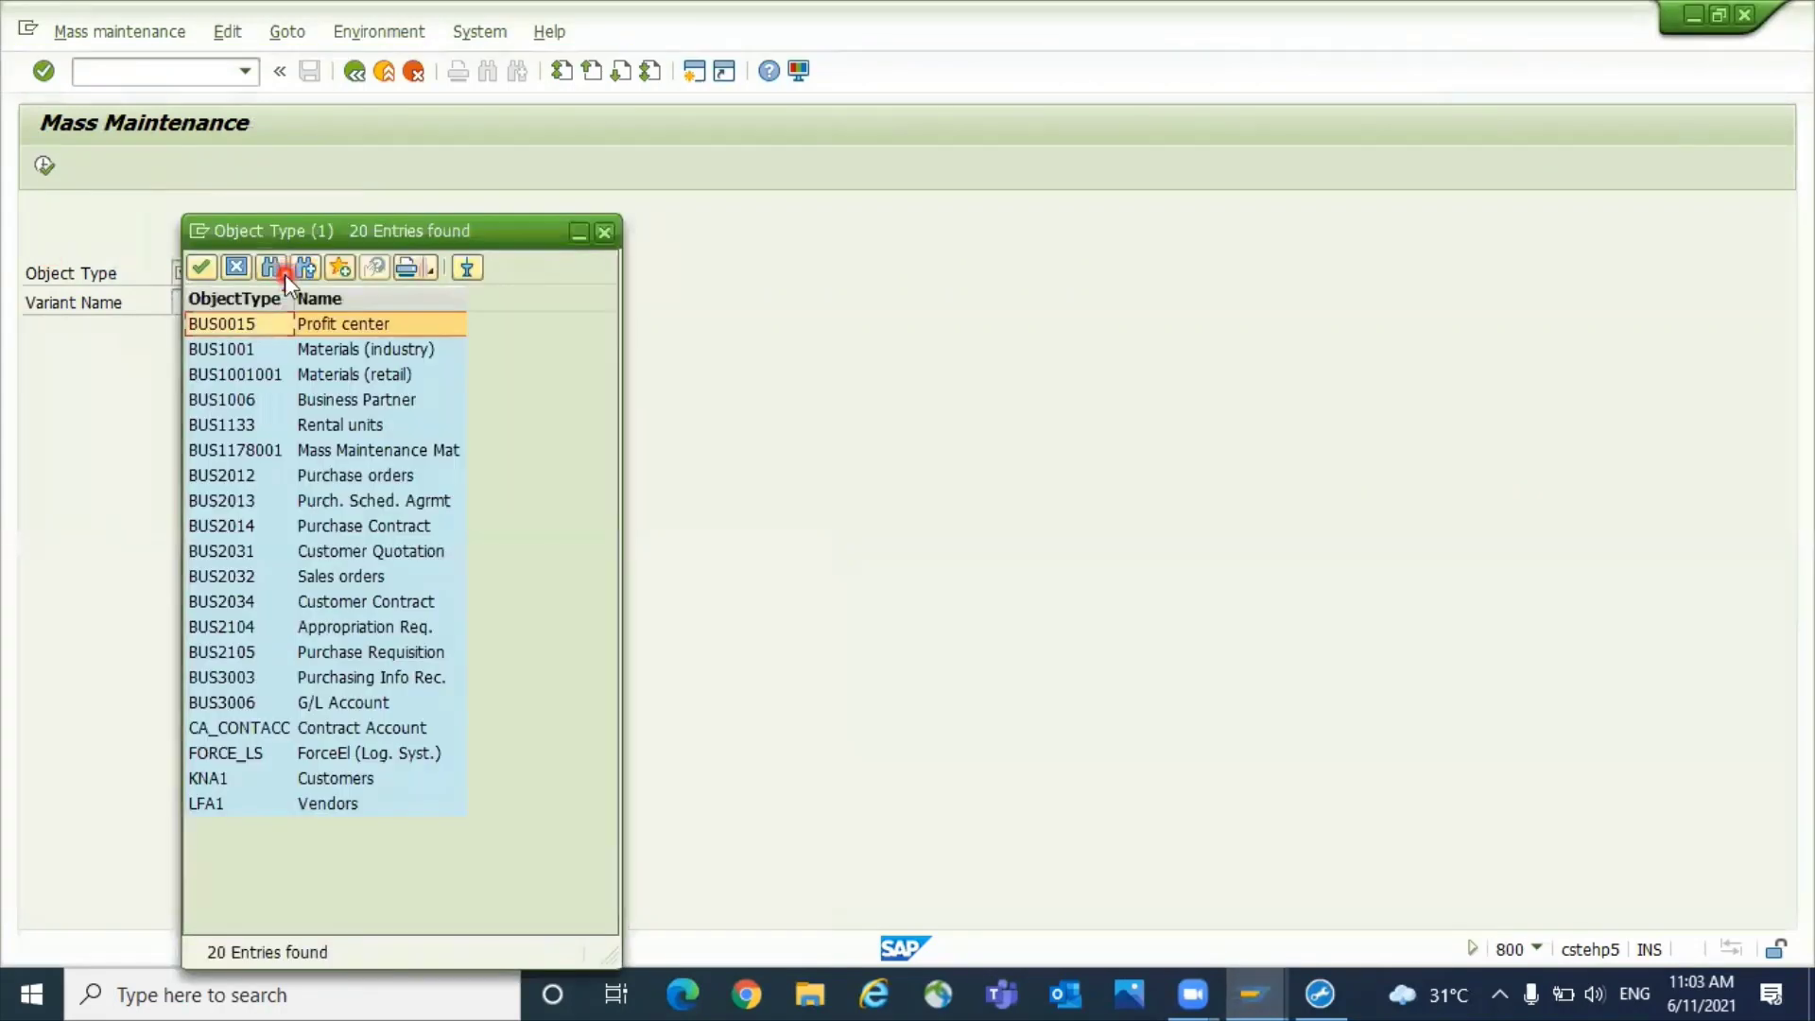
left_click(328, 812)
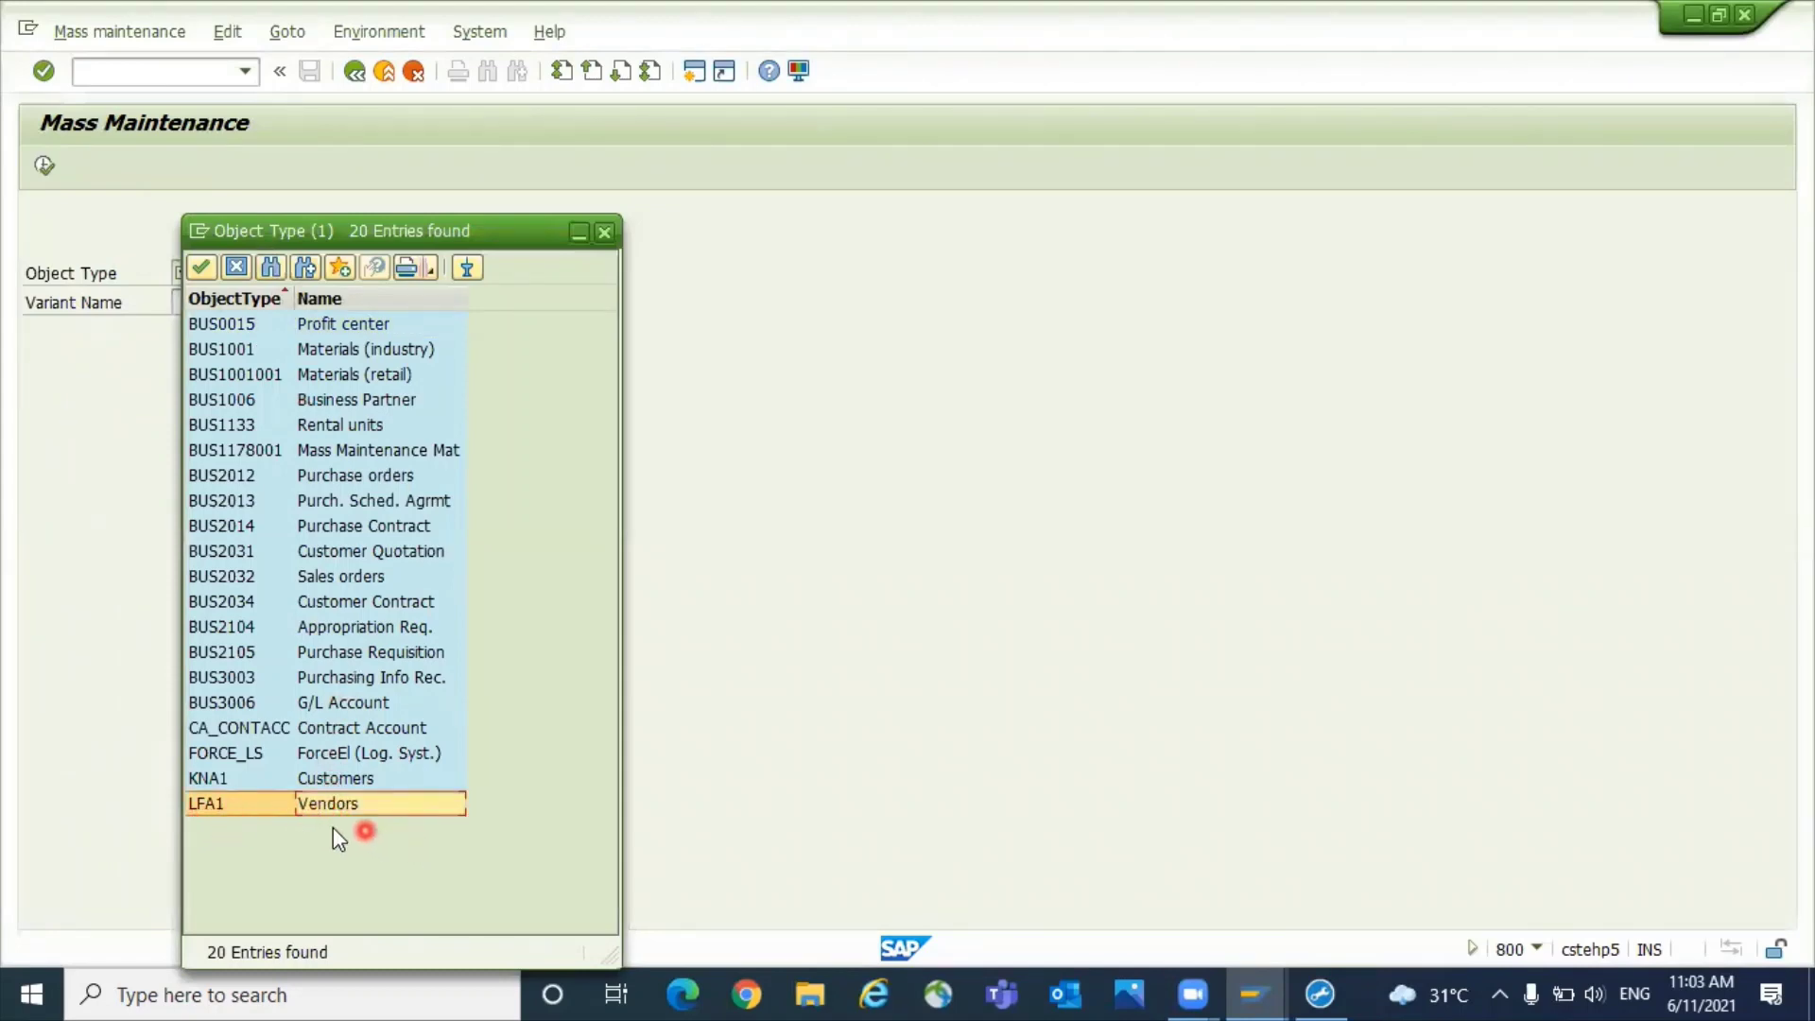
double_click(333, 811)
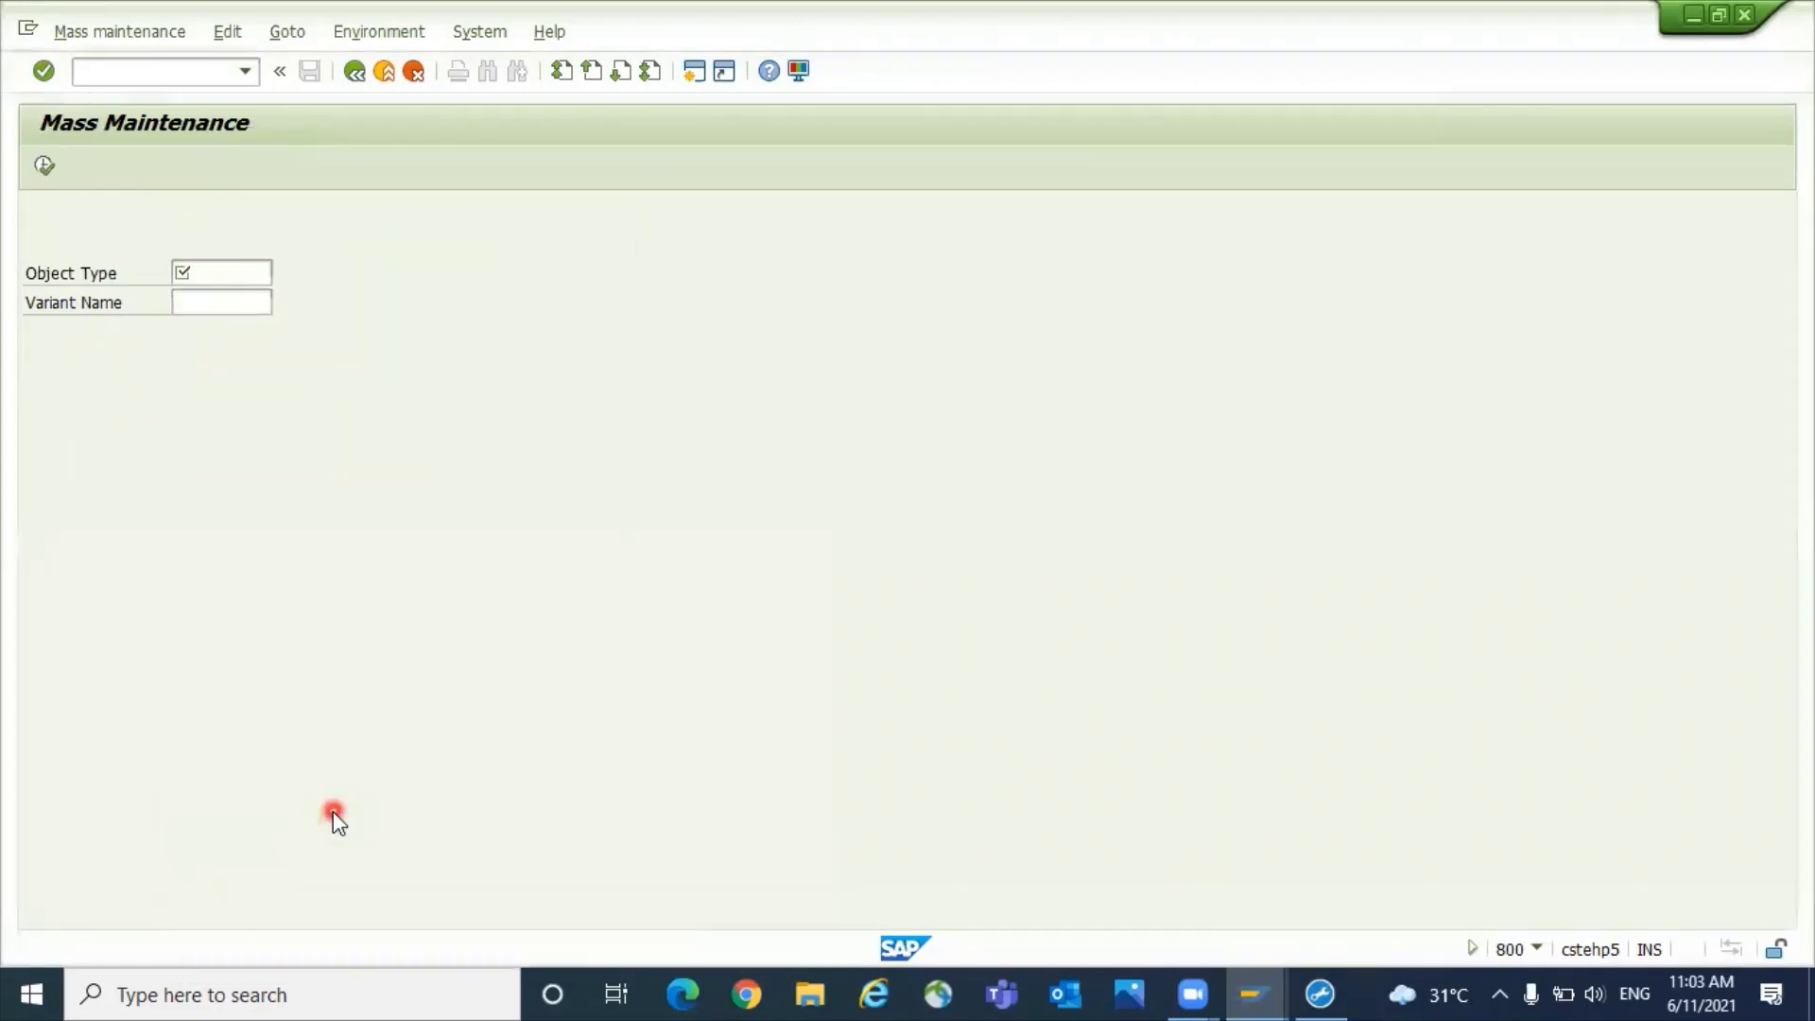
left_click(46, 168)
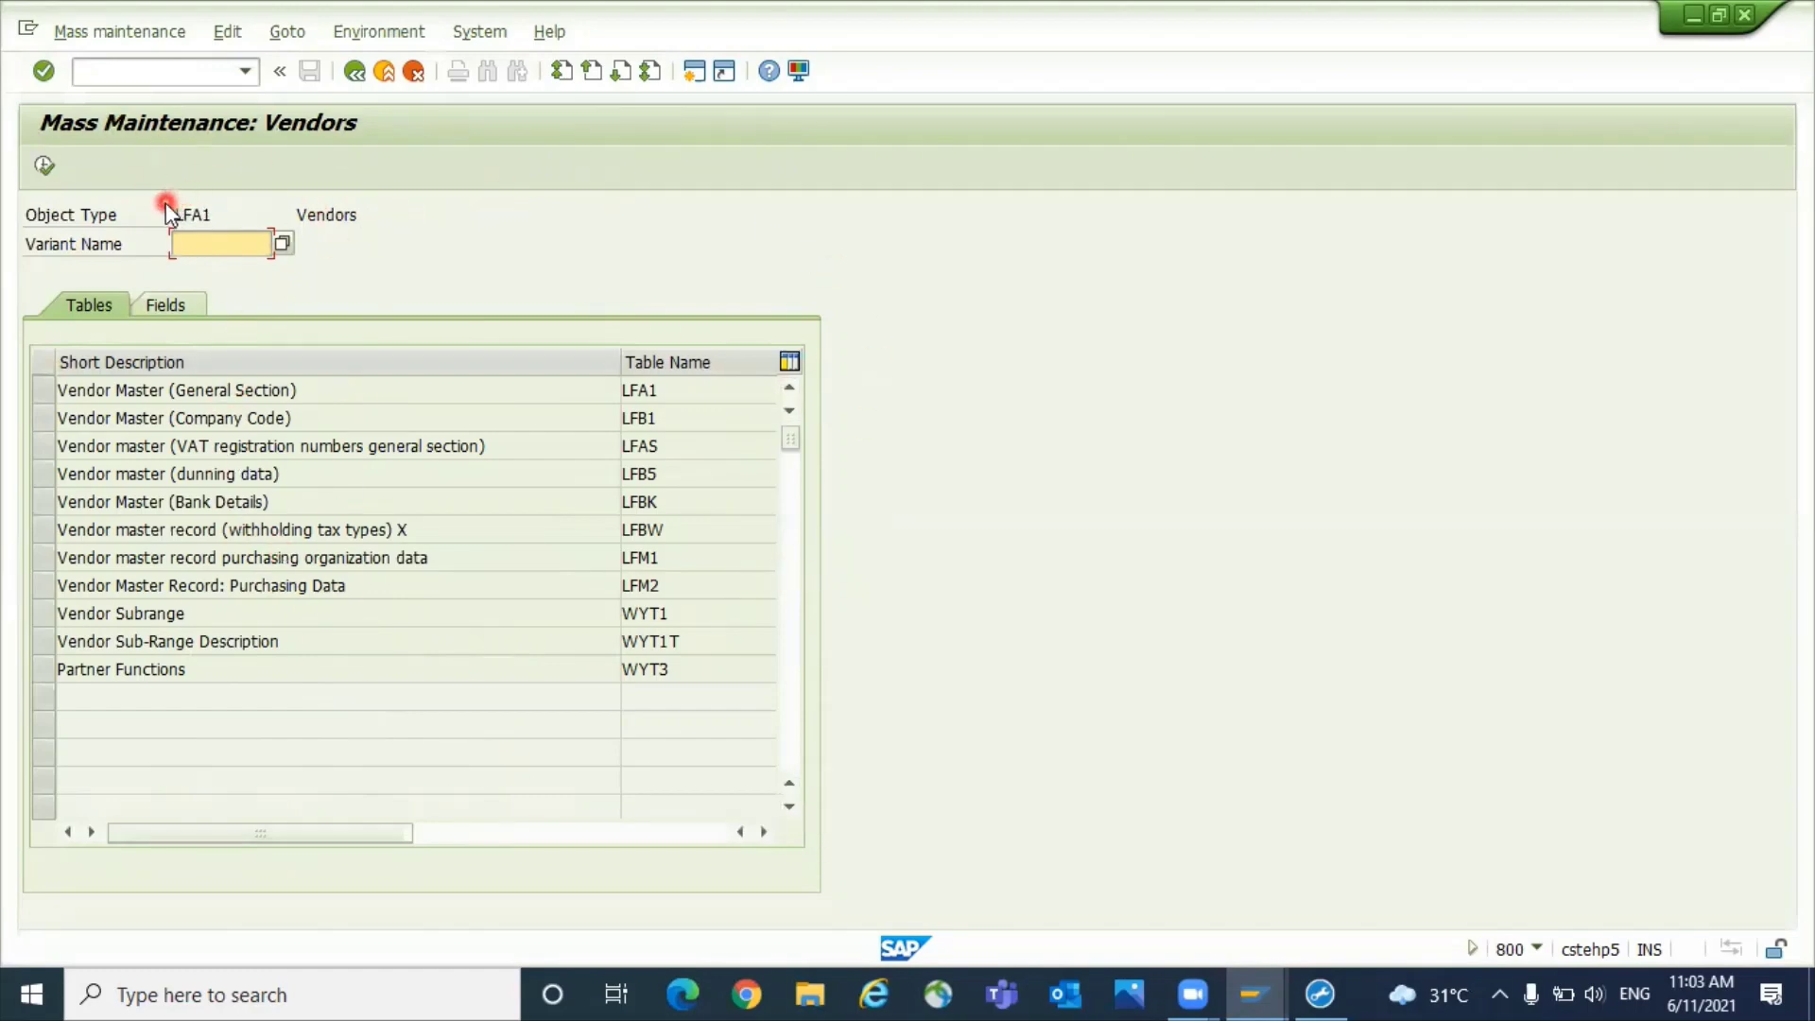
- Select table LFM1 (purchasing organization data) and execute to reach record selection
left_click(38, 554)
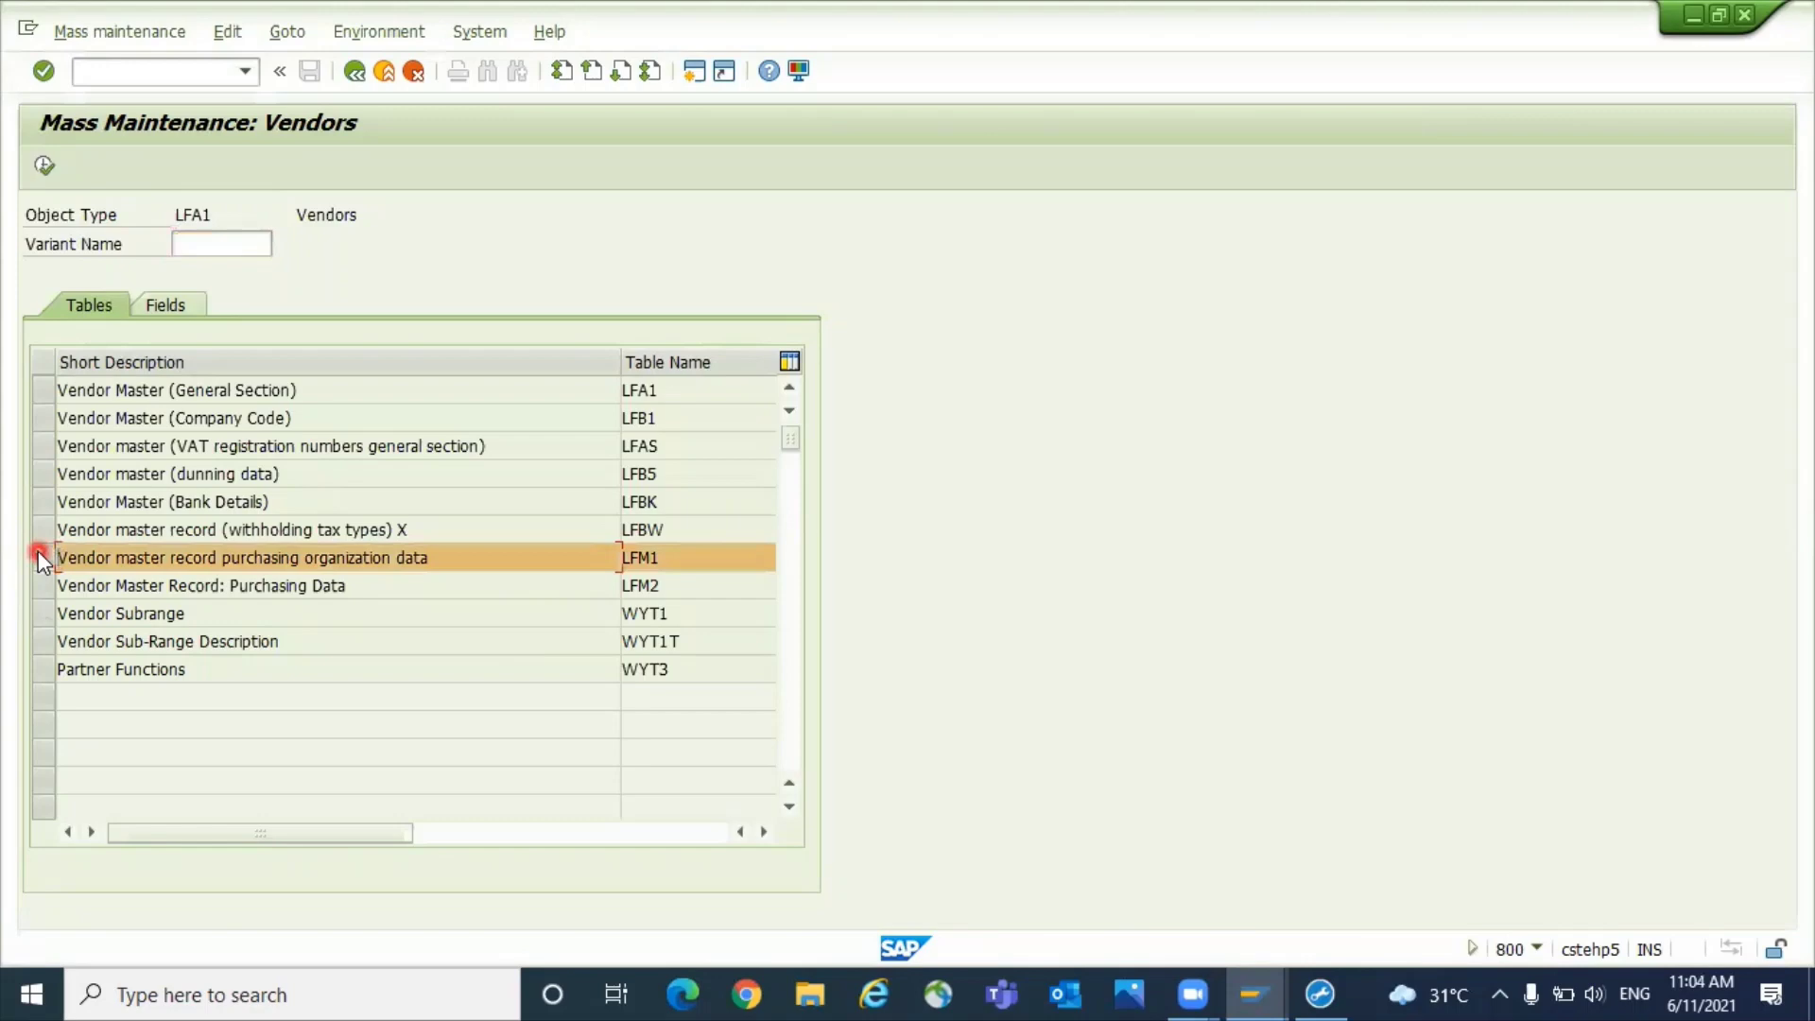
left_click(42, 166)
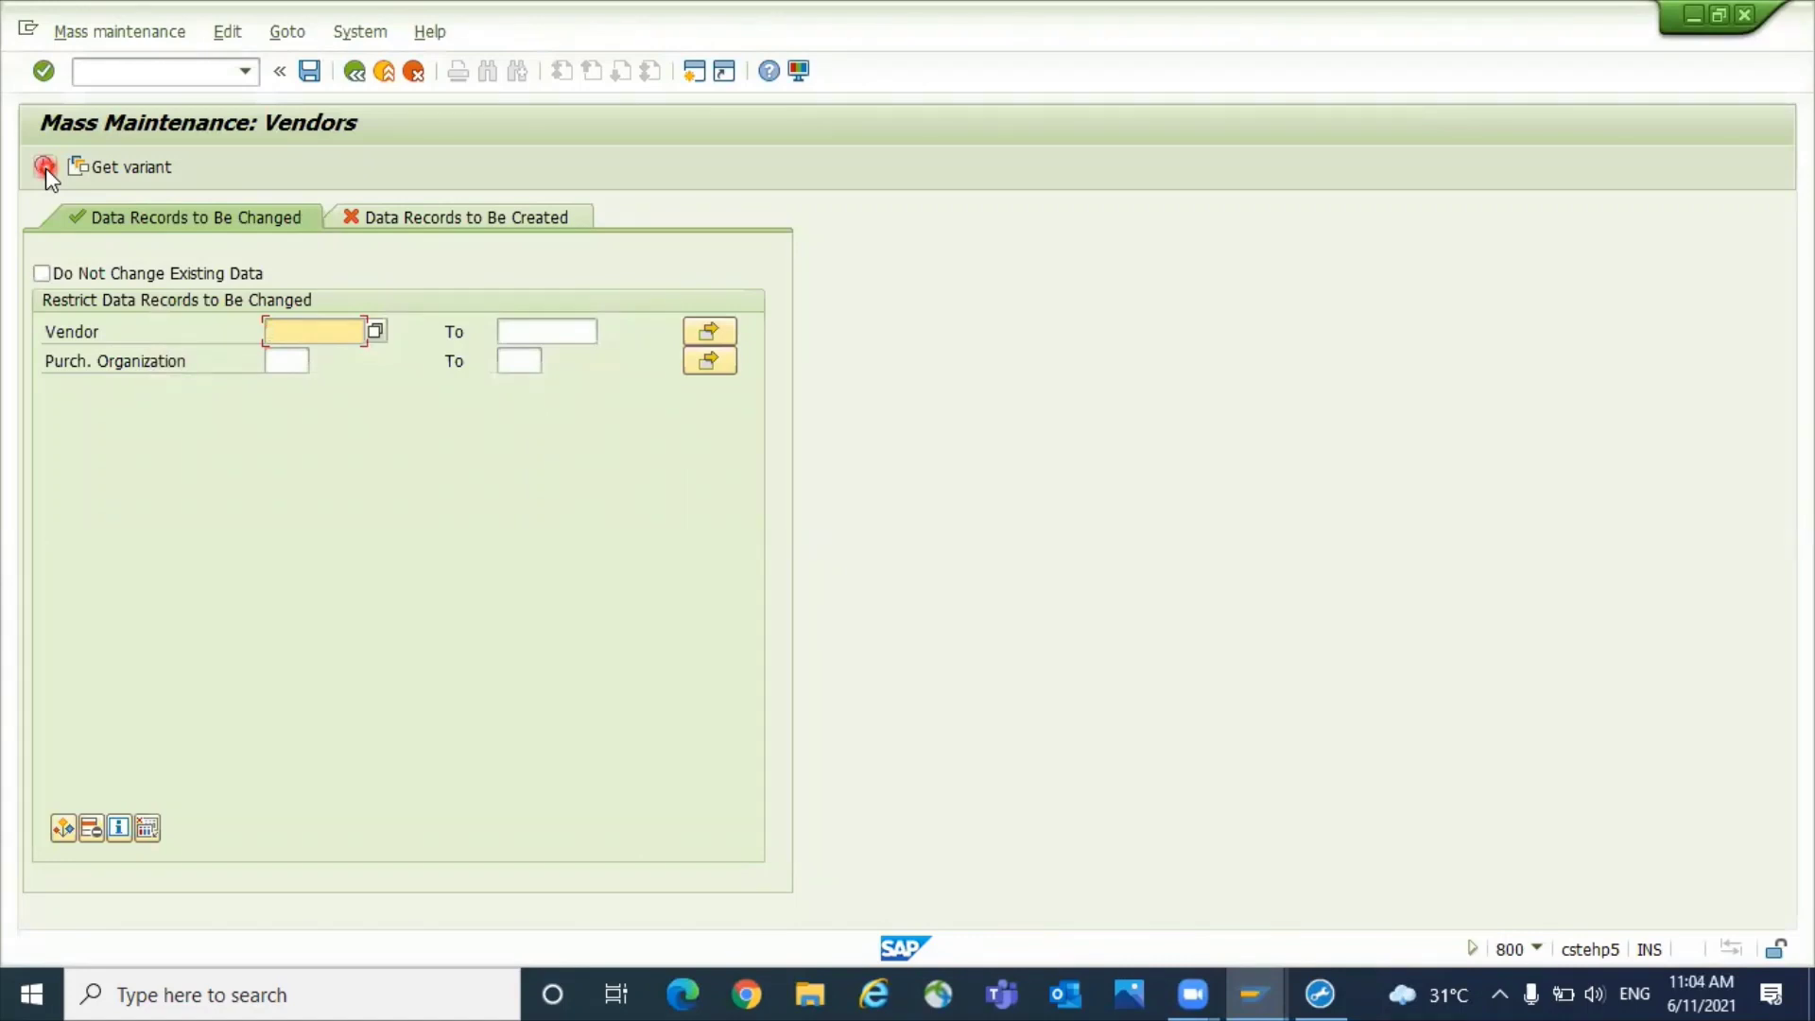
- Restrict Purch. Organization to GKPO, leaving Vendor blank, and fetch the matching vendor records
left_click(284, 358)
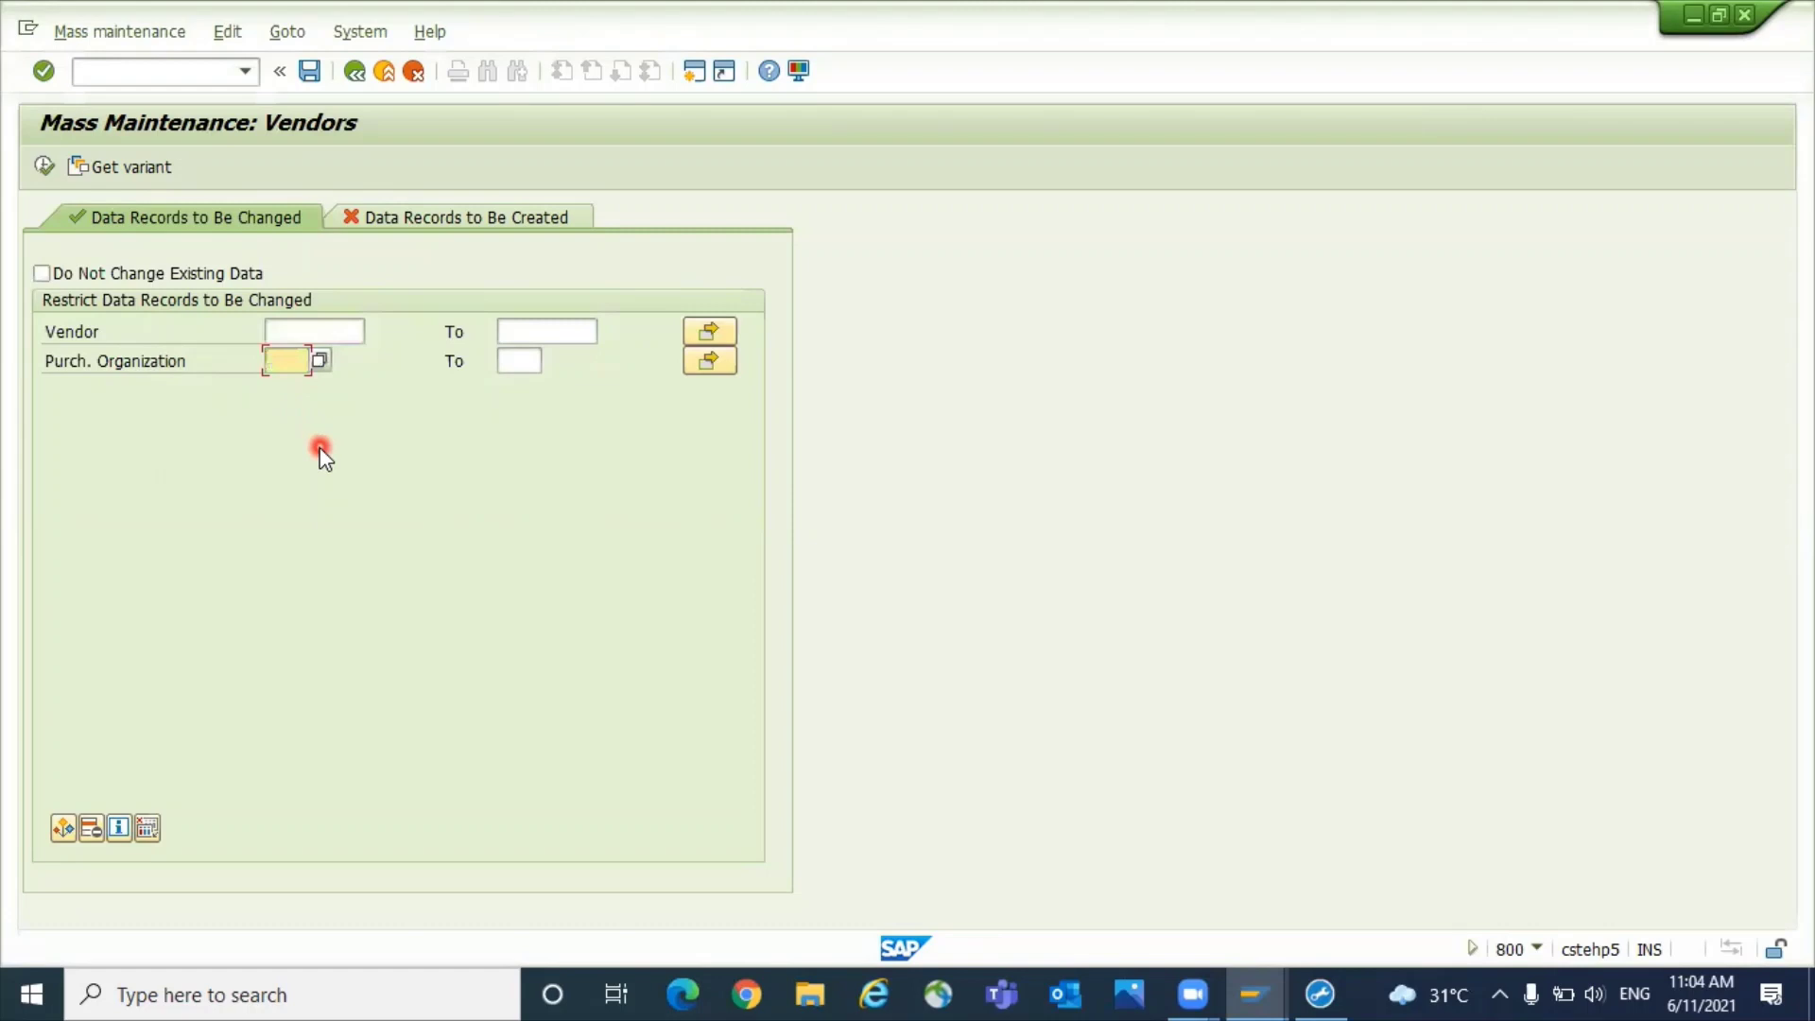
type("799")
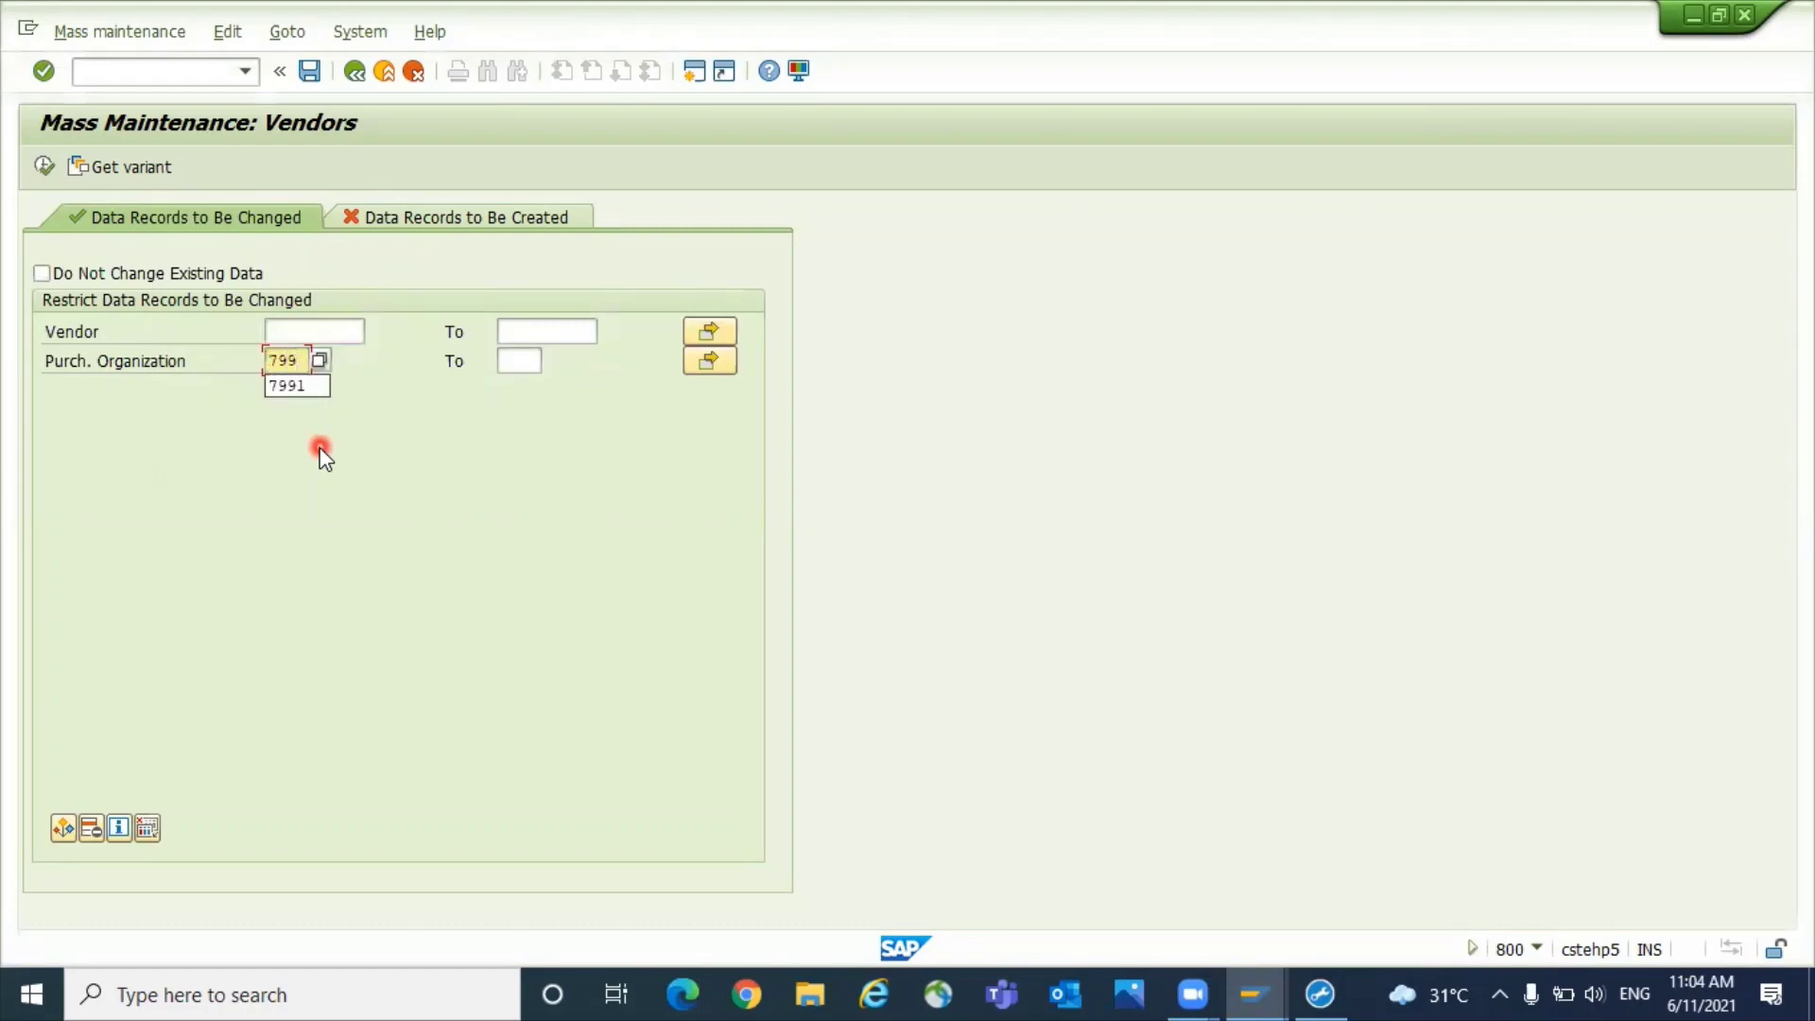
key("BackSpace")
key("BackSpace")
key("BackSpace")
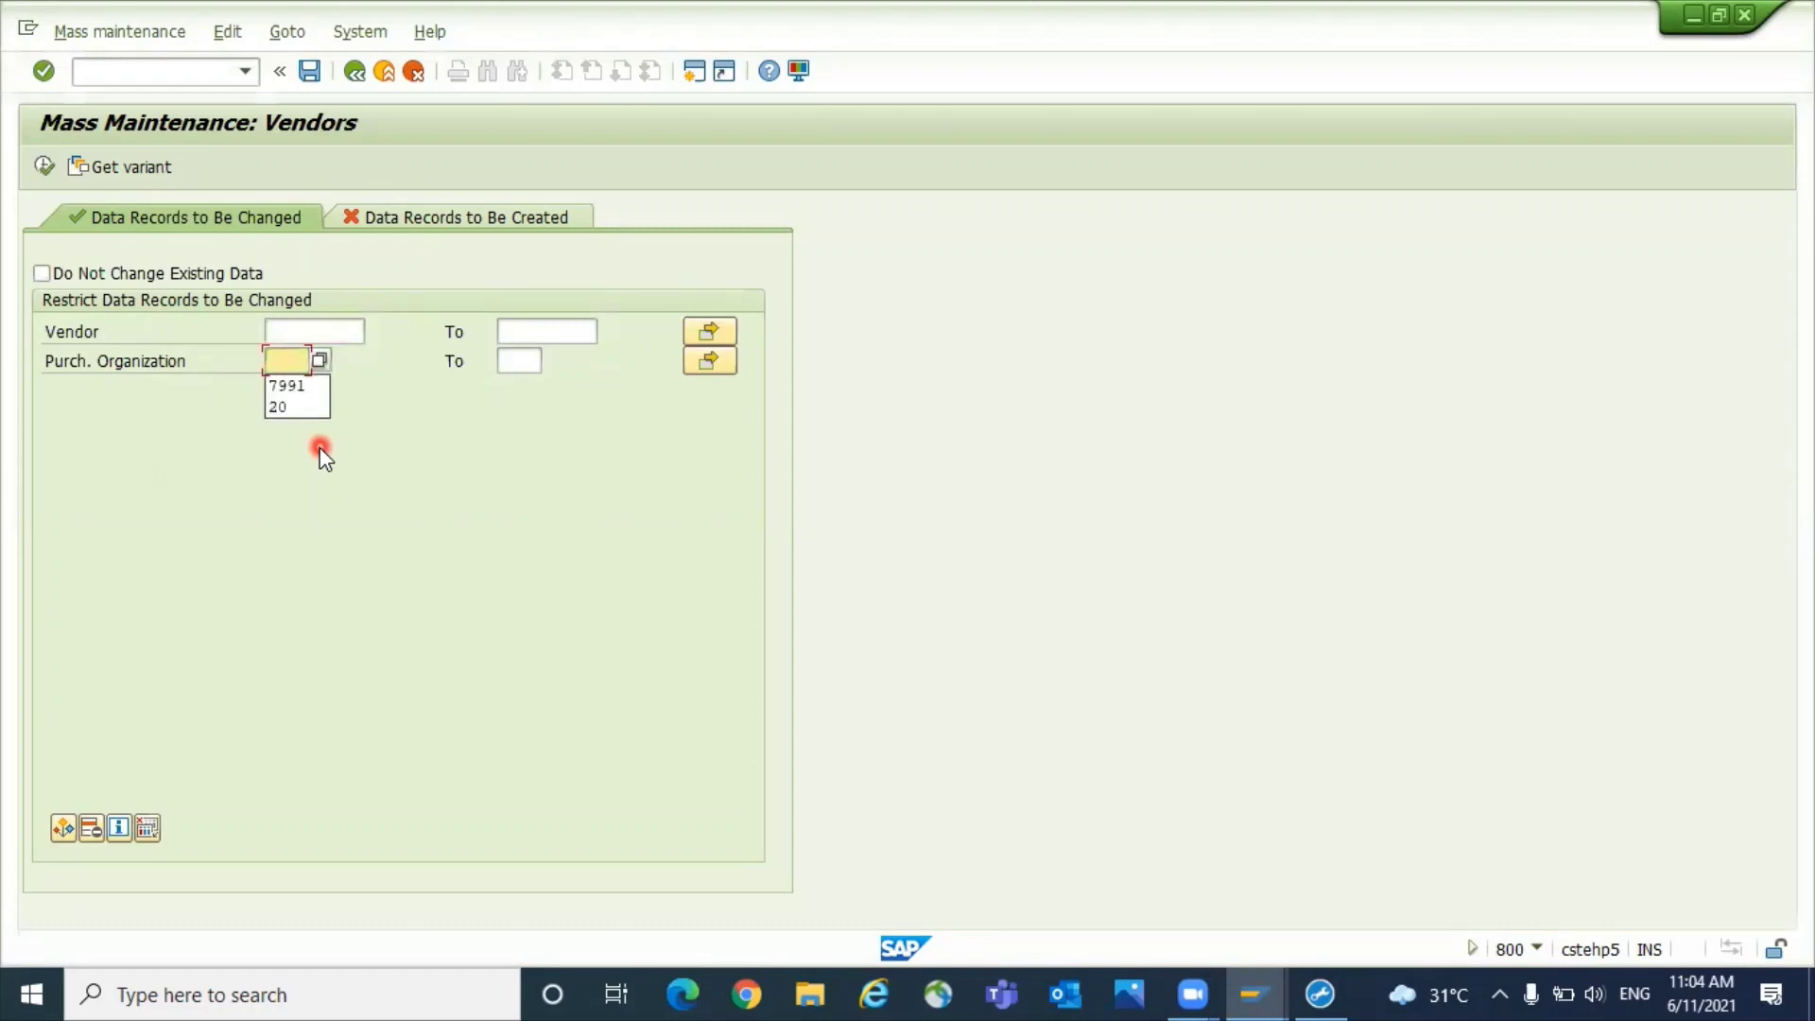
type("GK")
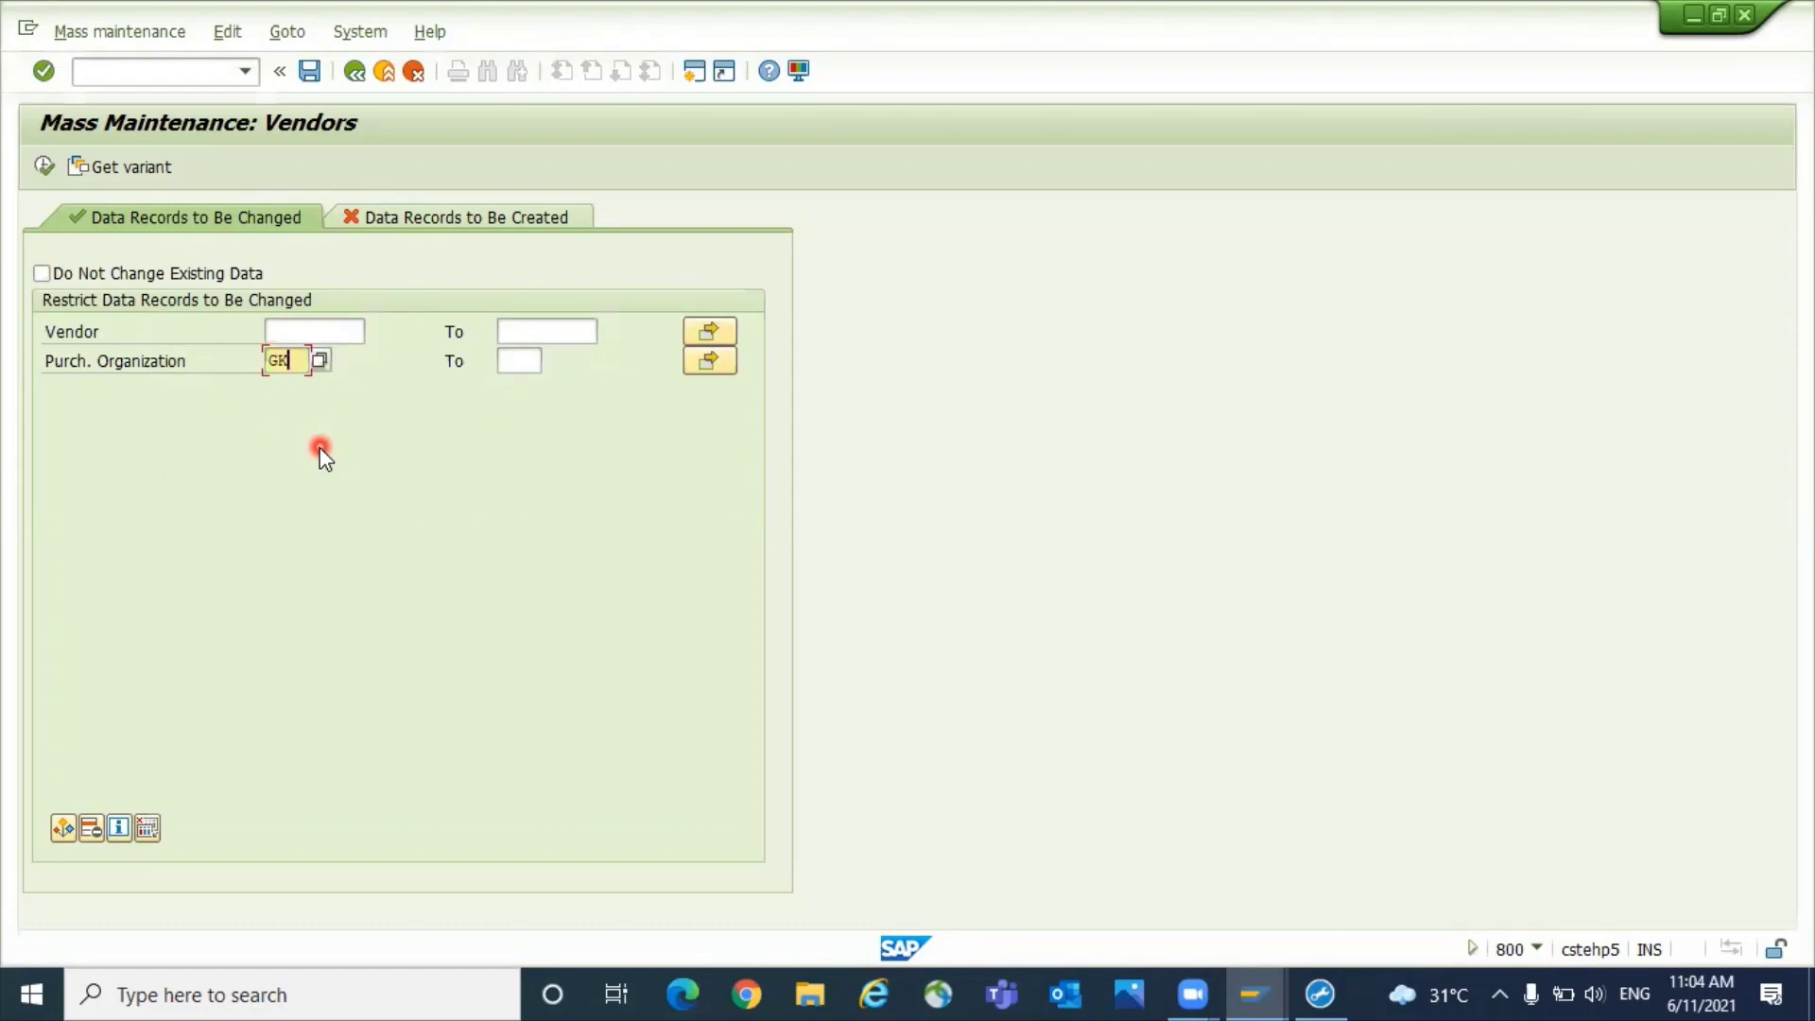
type("PO")
left_click(295, 328)
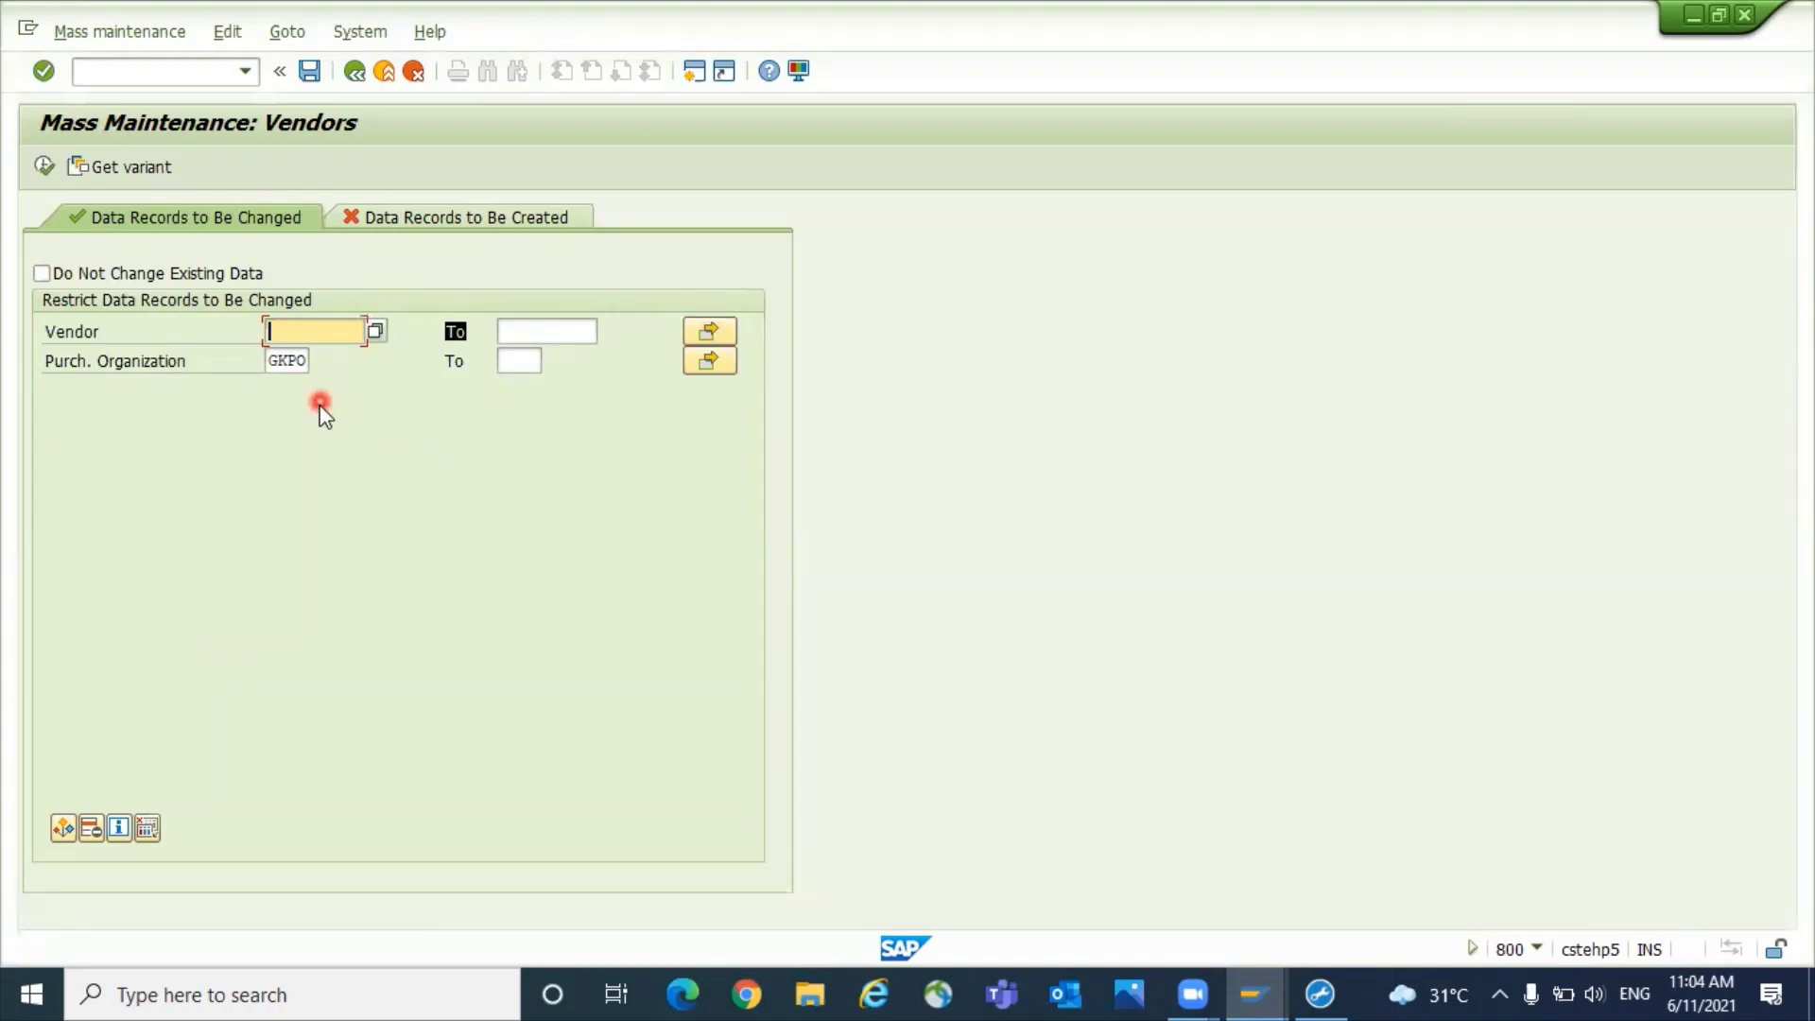
left_click(42, 168)
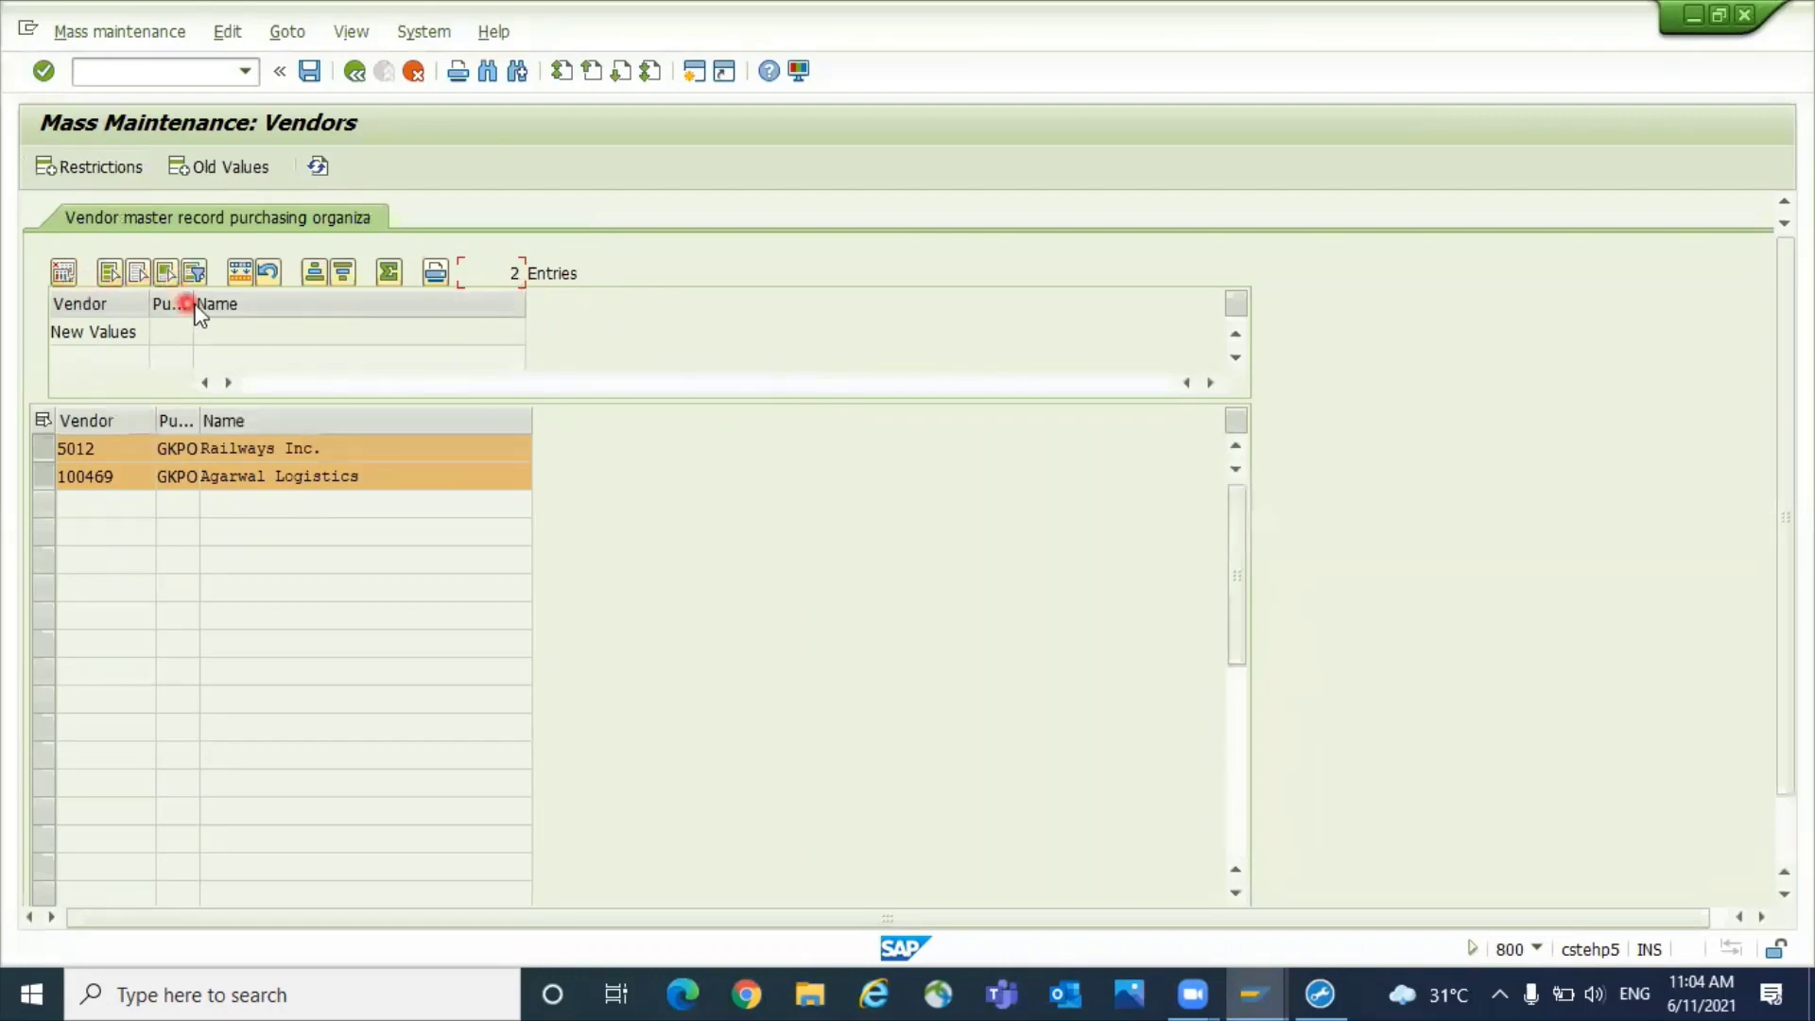
- Move Purchasing Group from the field pool into the selected fields and confirm
left_click(60, 274)
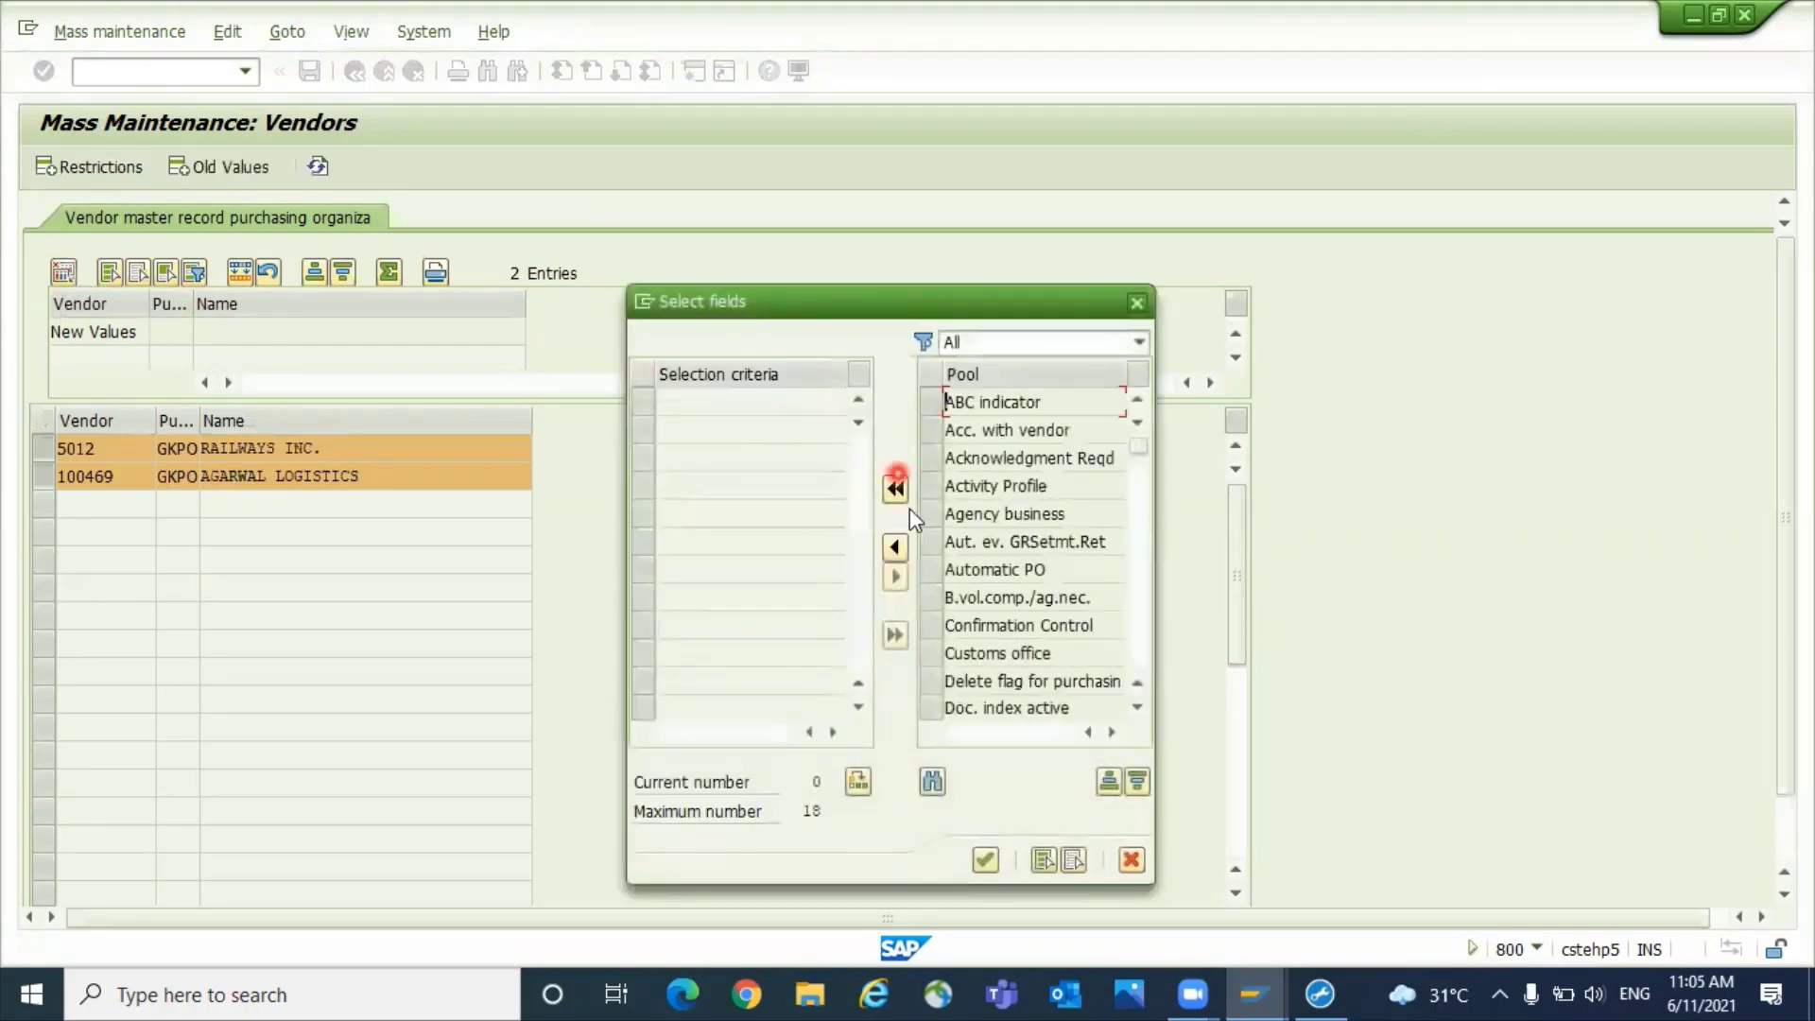
left_click(1137, 595)
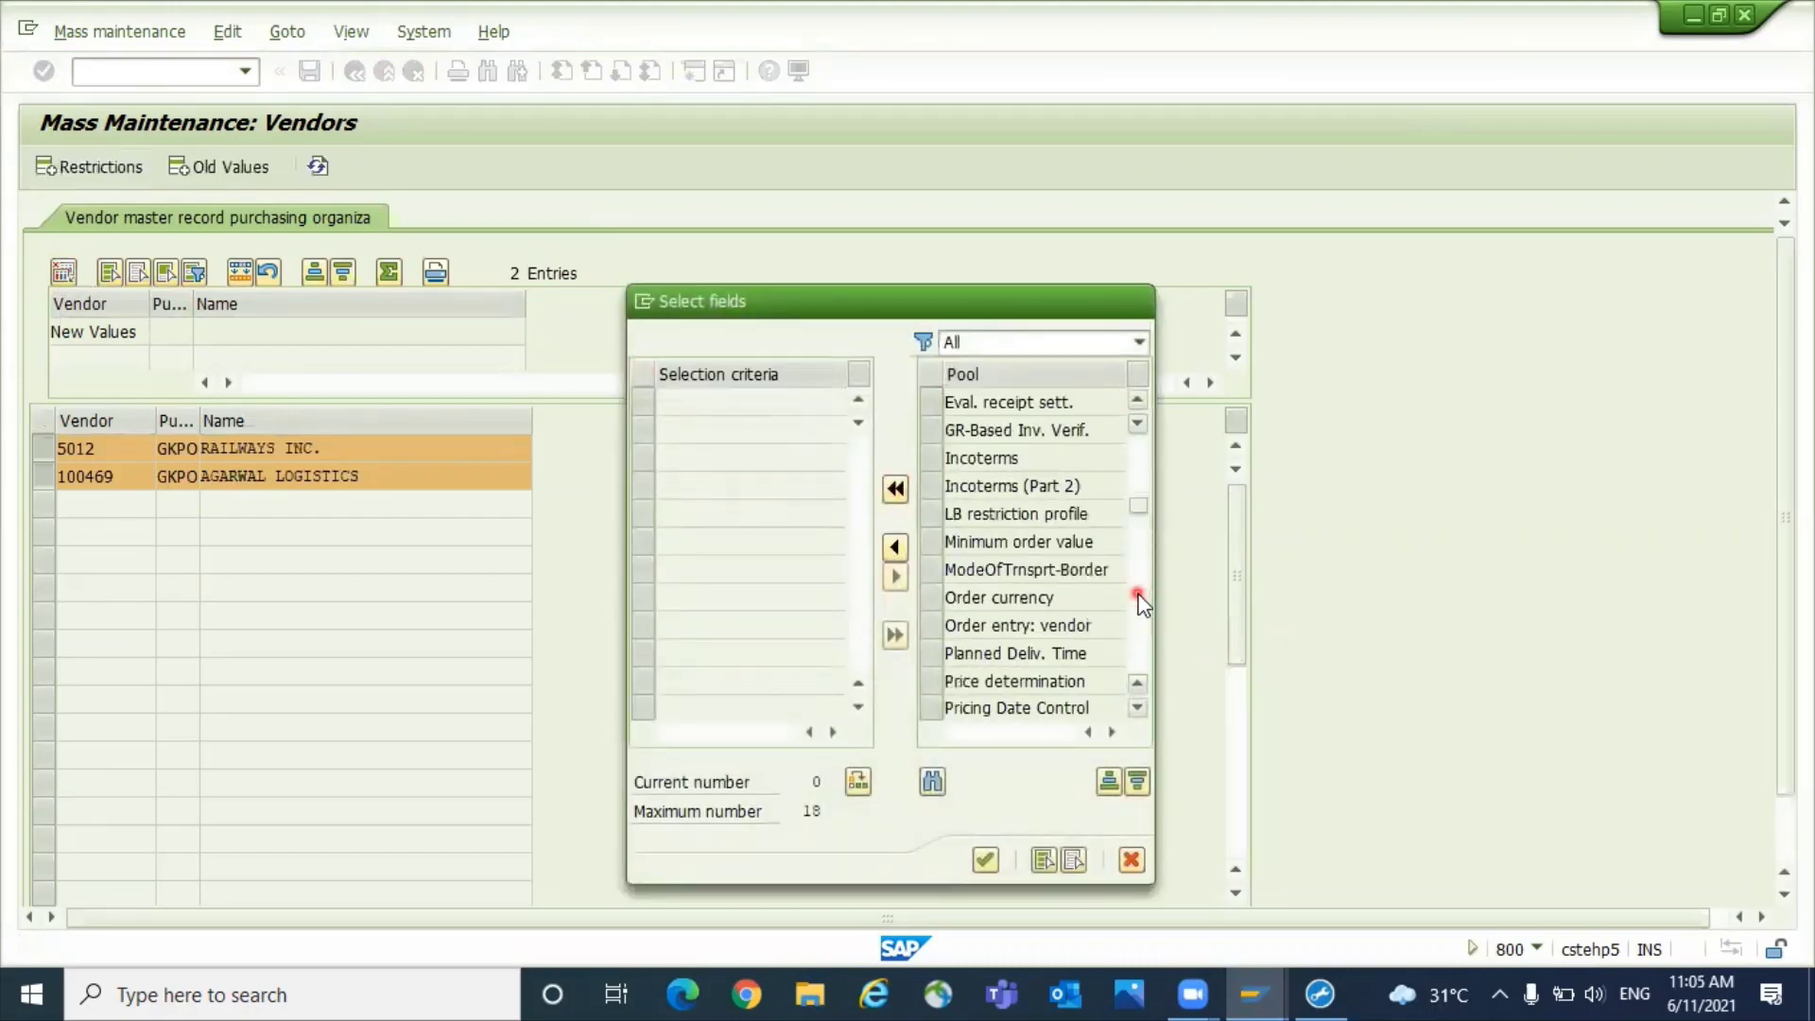
left_click(1137, 595)
left_click(1143, 610)
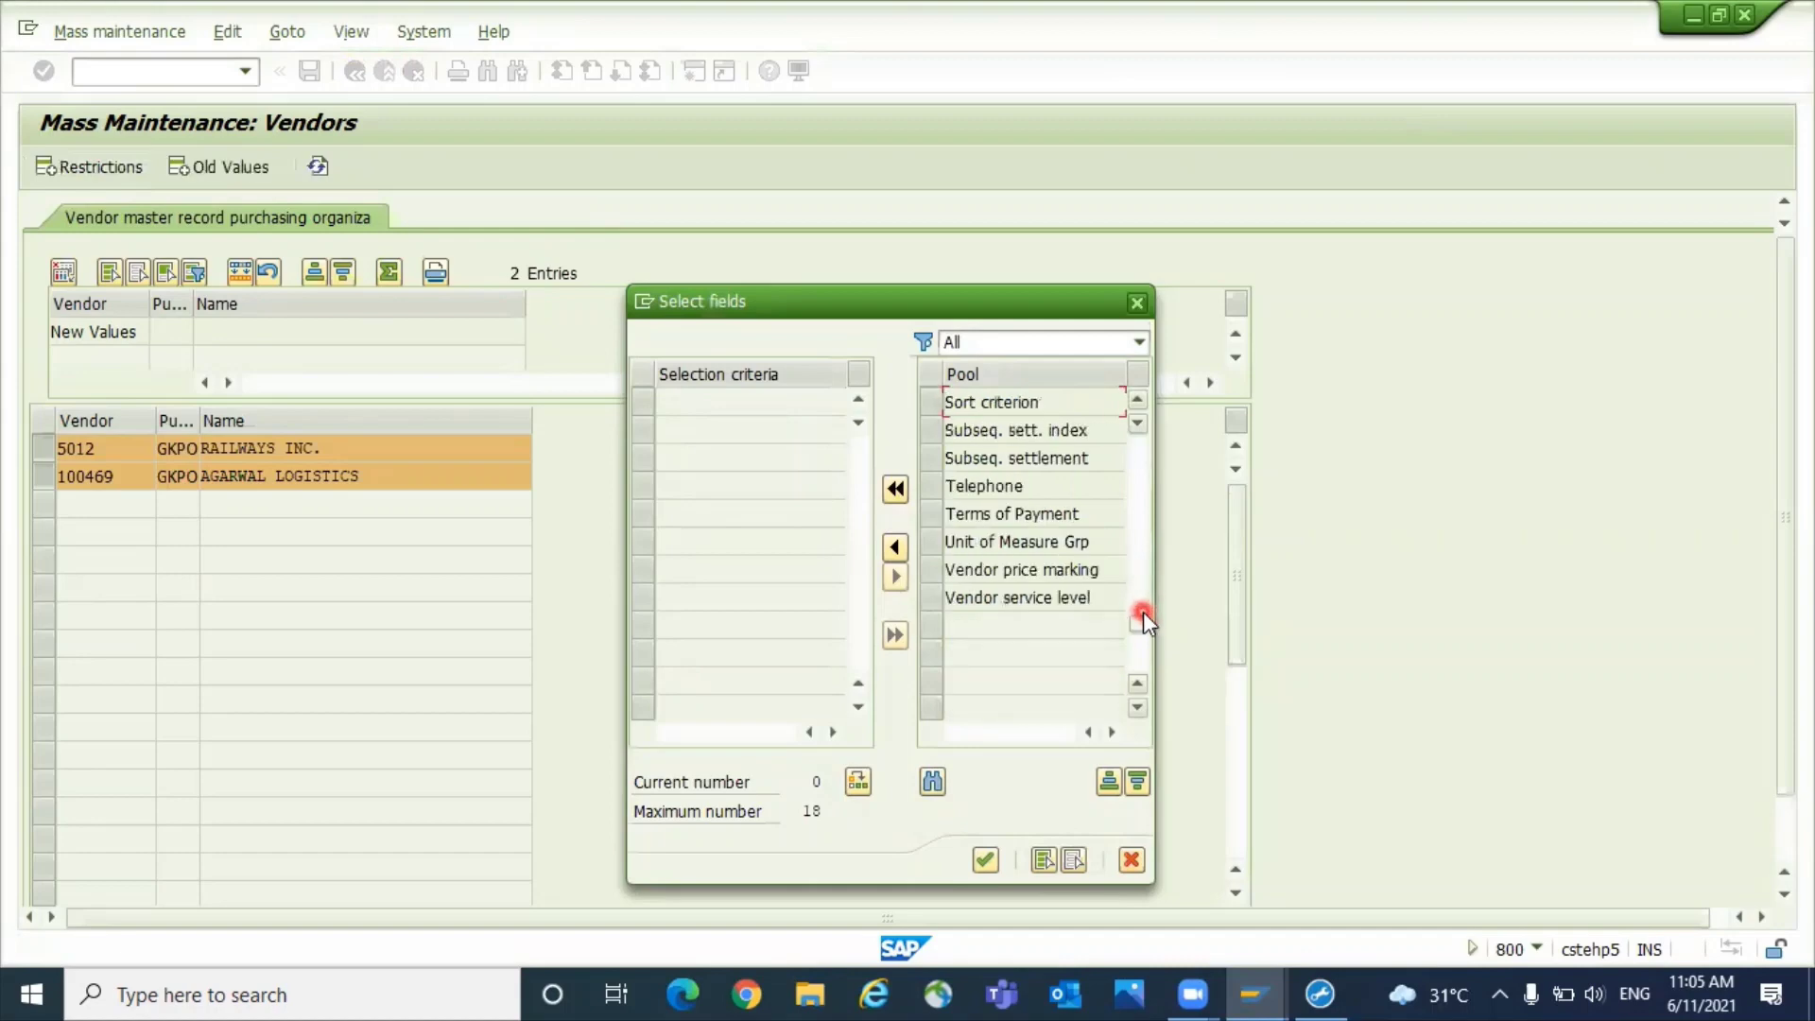
left_click(1137, 567)
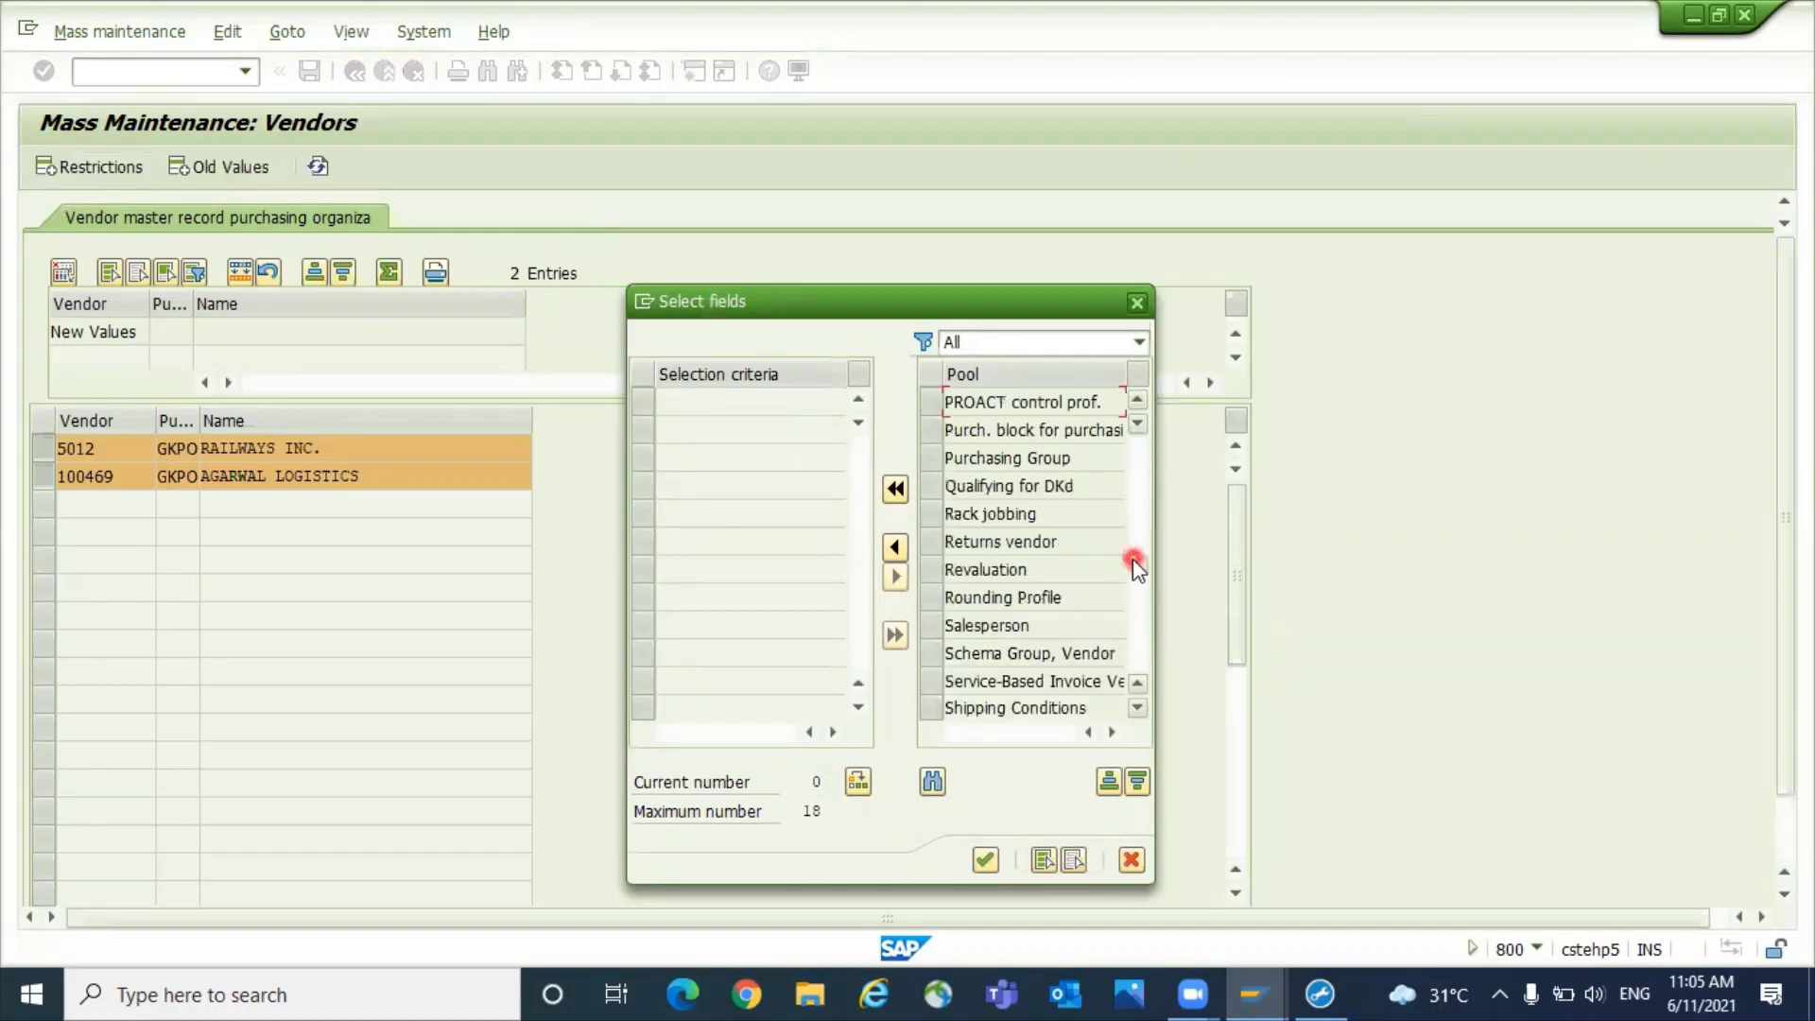
left_click(936, 456)
left_click(898, 580)
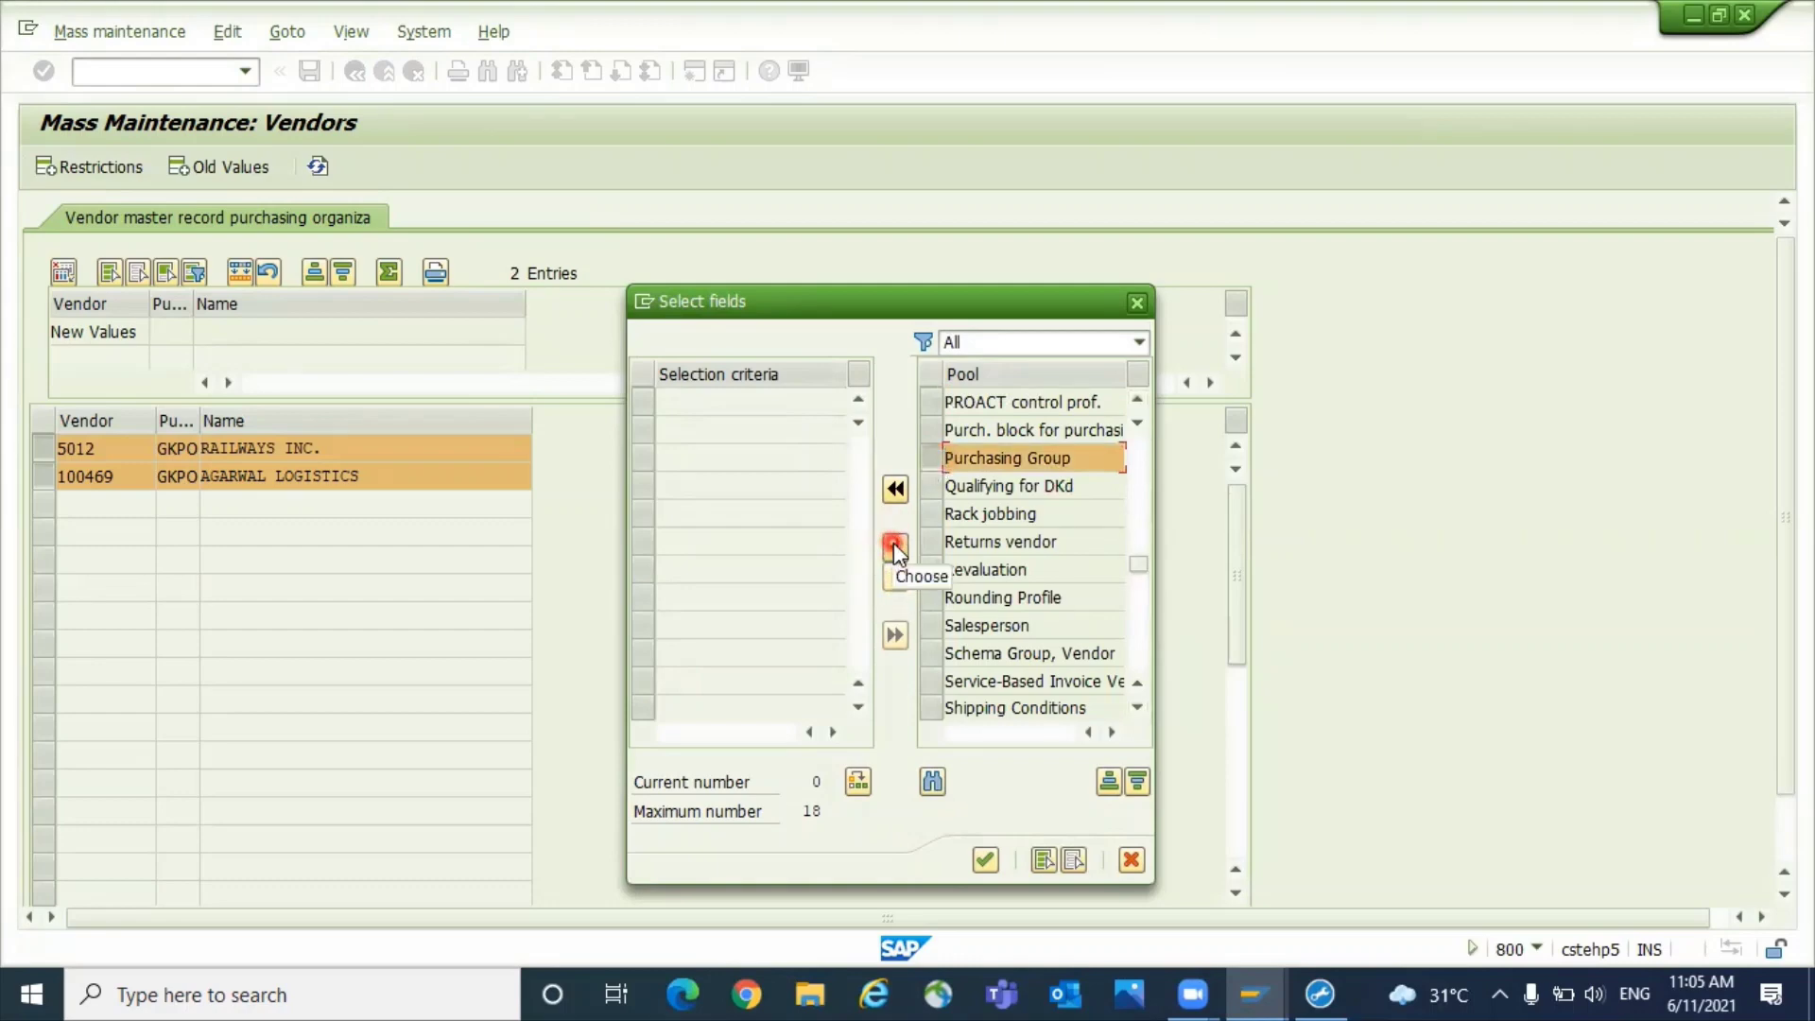
left_click(893, 546)
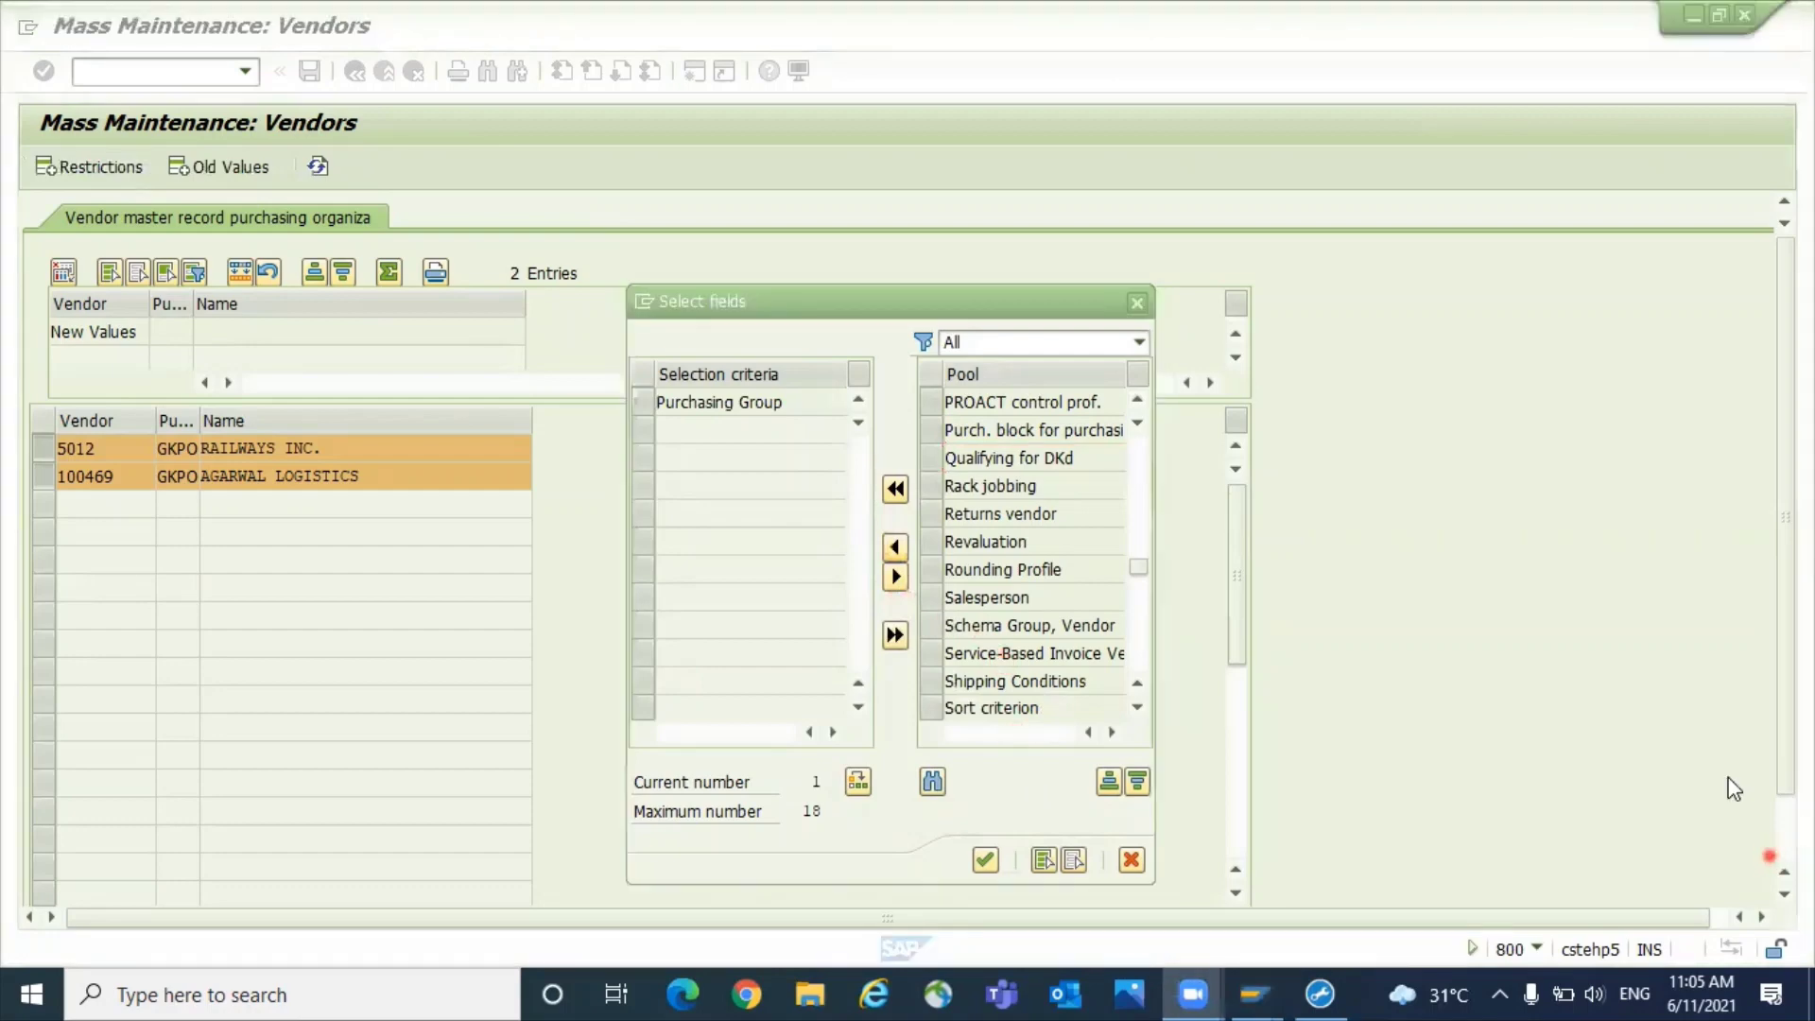
left_click(984, 862)
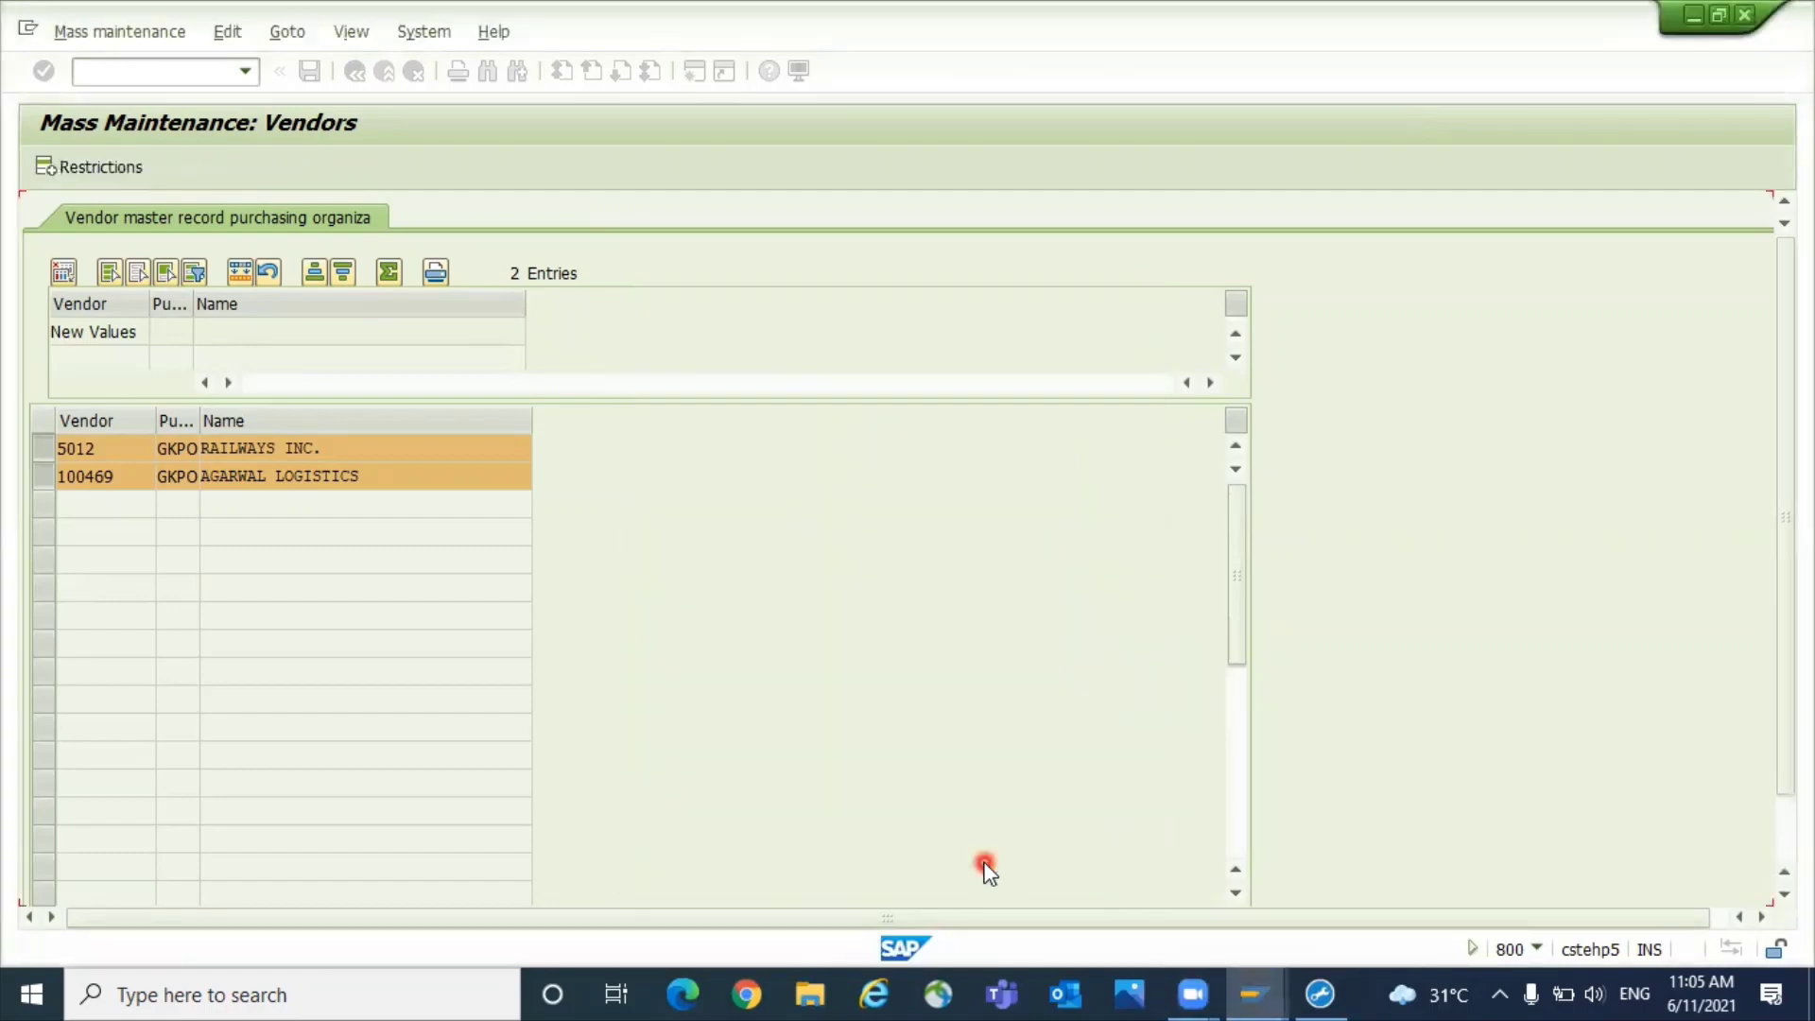
- Enter purchasing group 001 in the New Values row via the F4 list
left_click(541, 337)
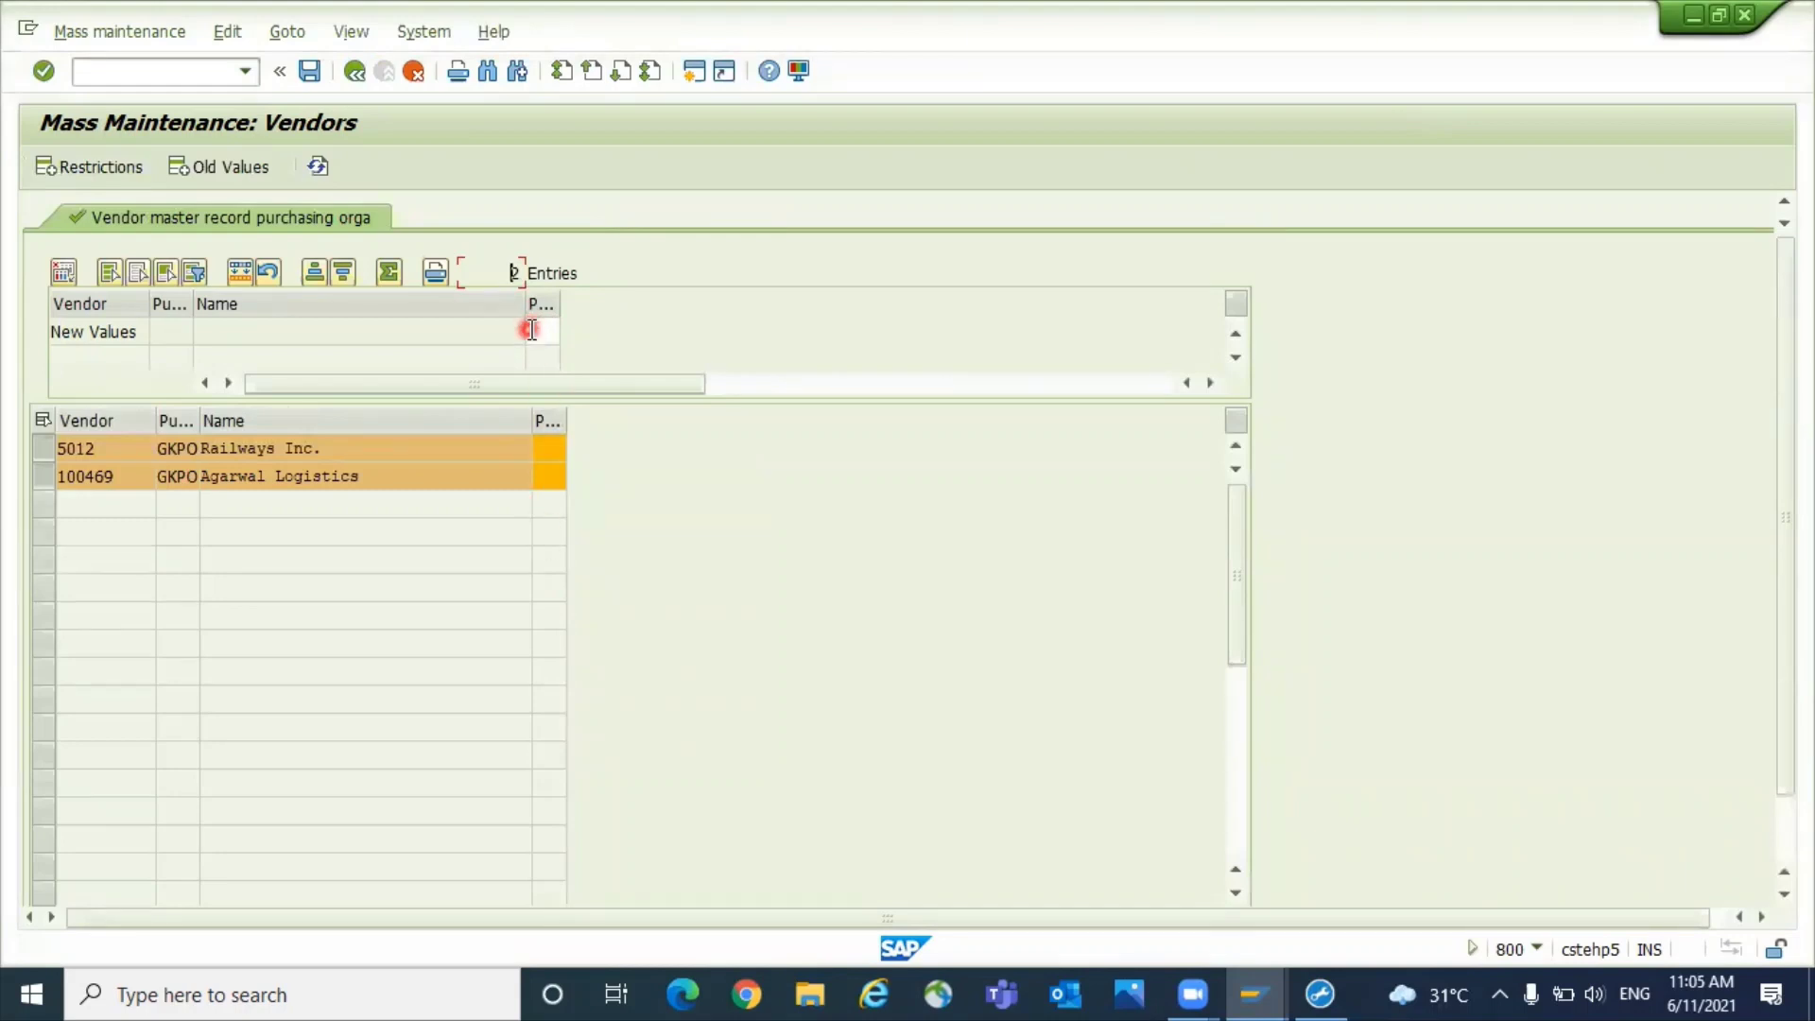
left_click(580, 383)
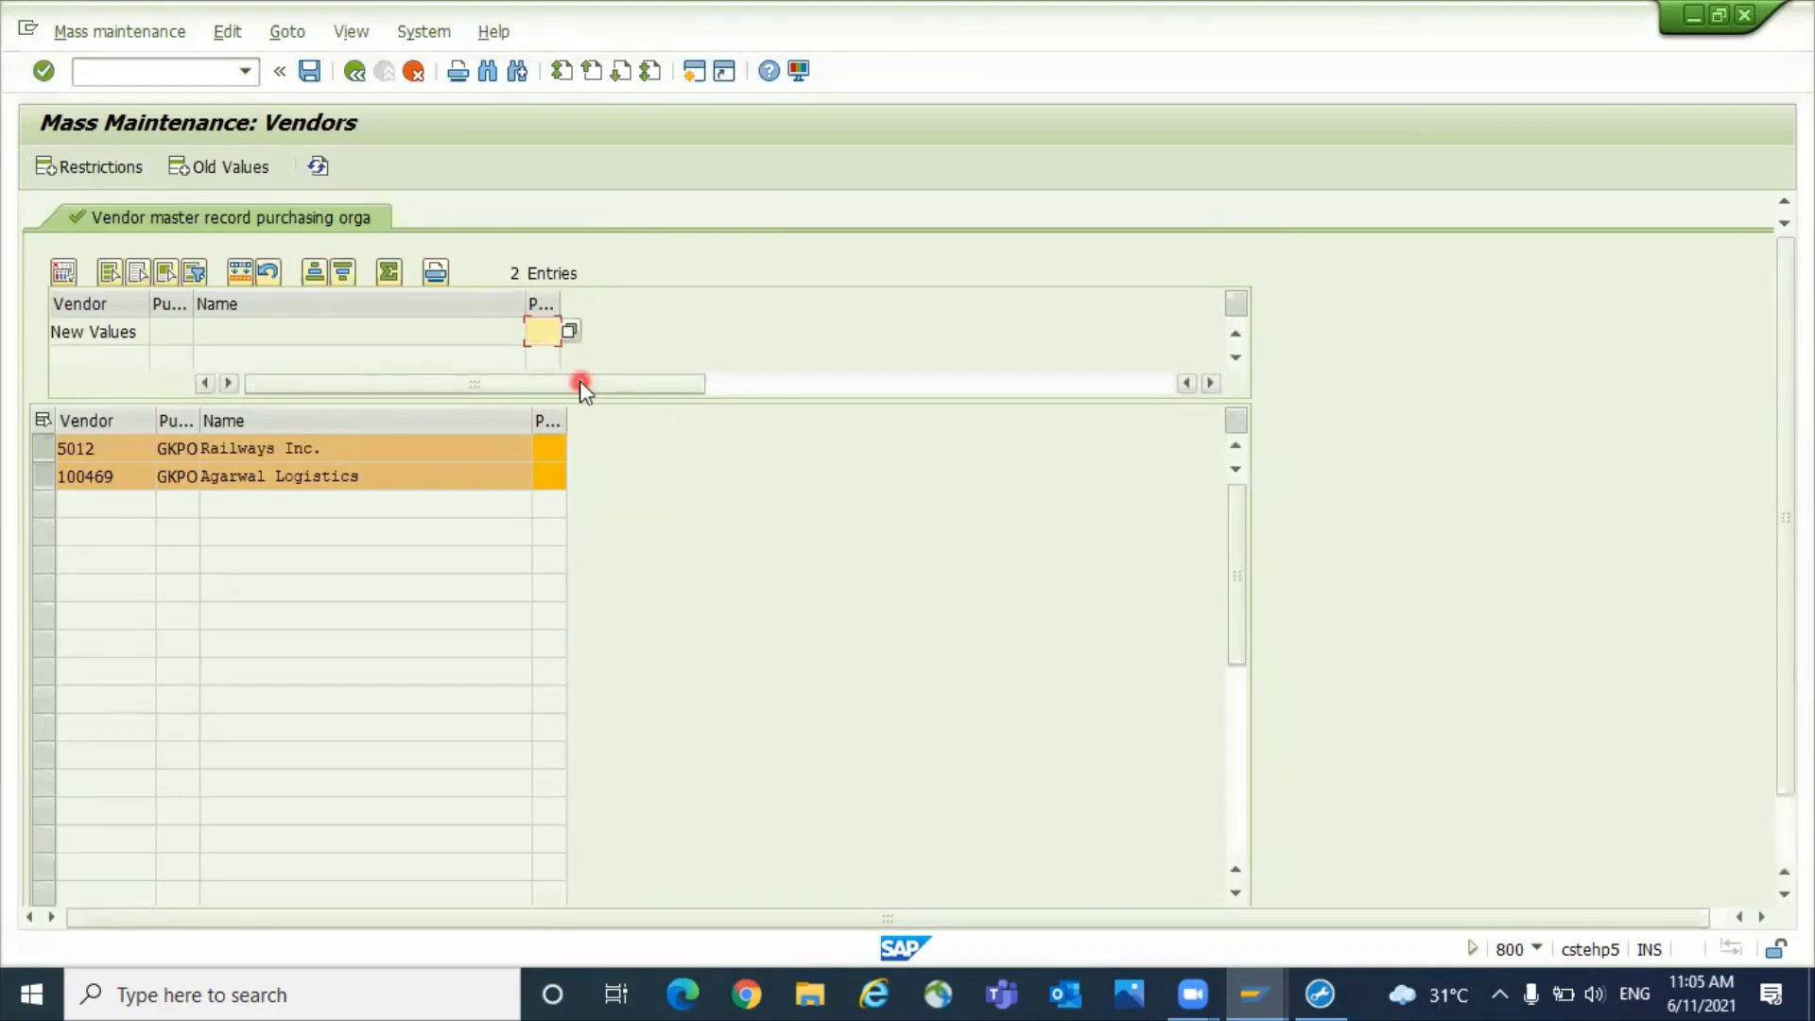
key("F4")
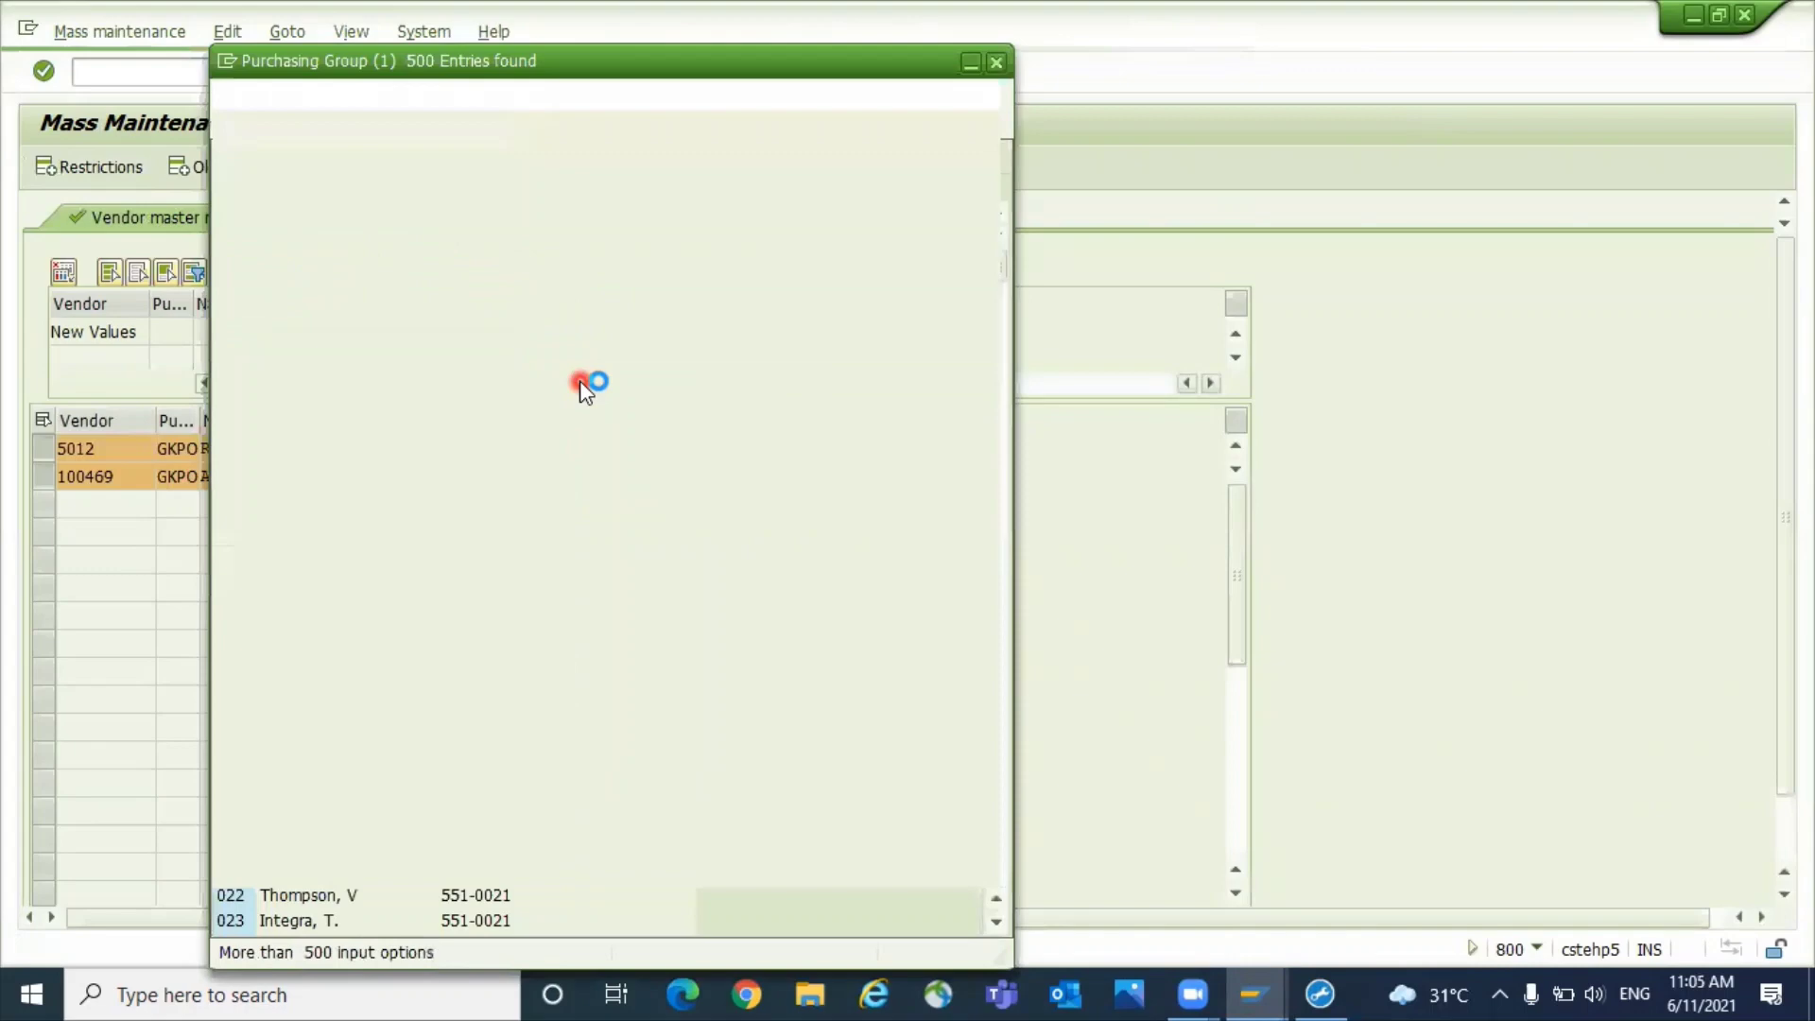
left_click(315, 319)
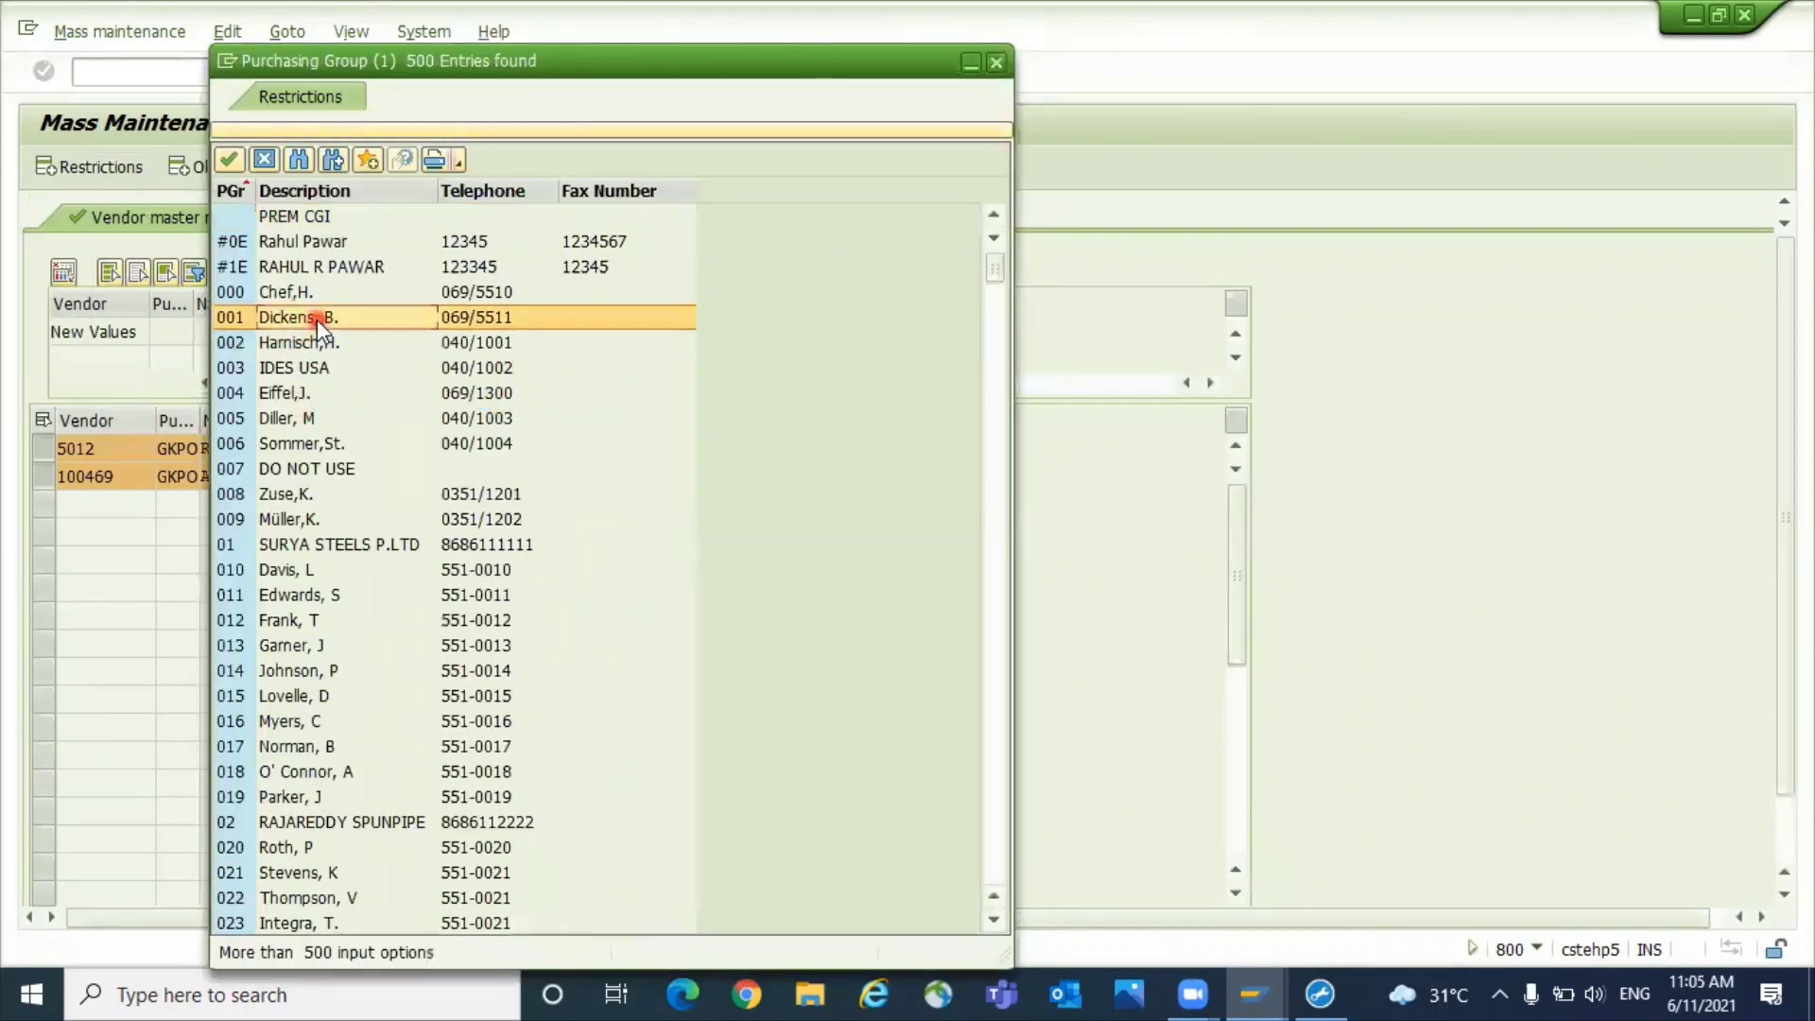
left_click(316, 319)
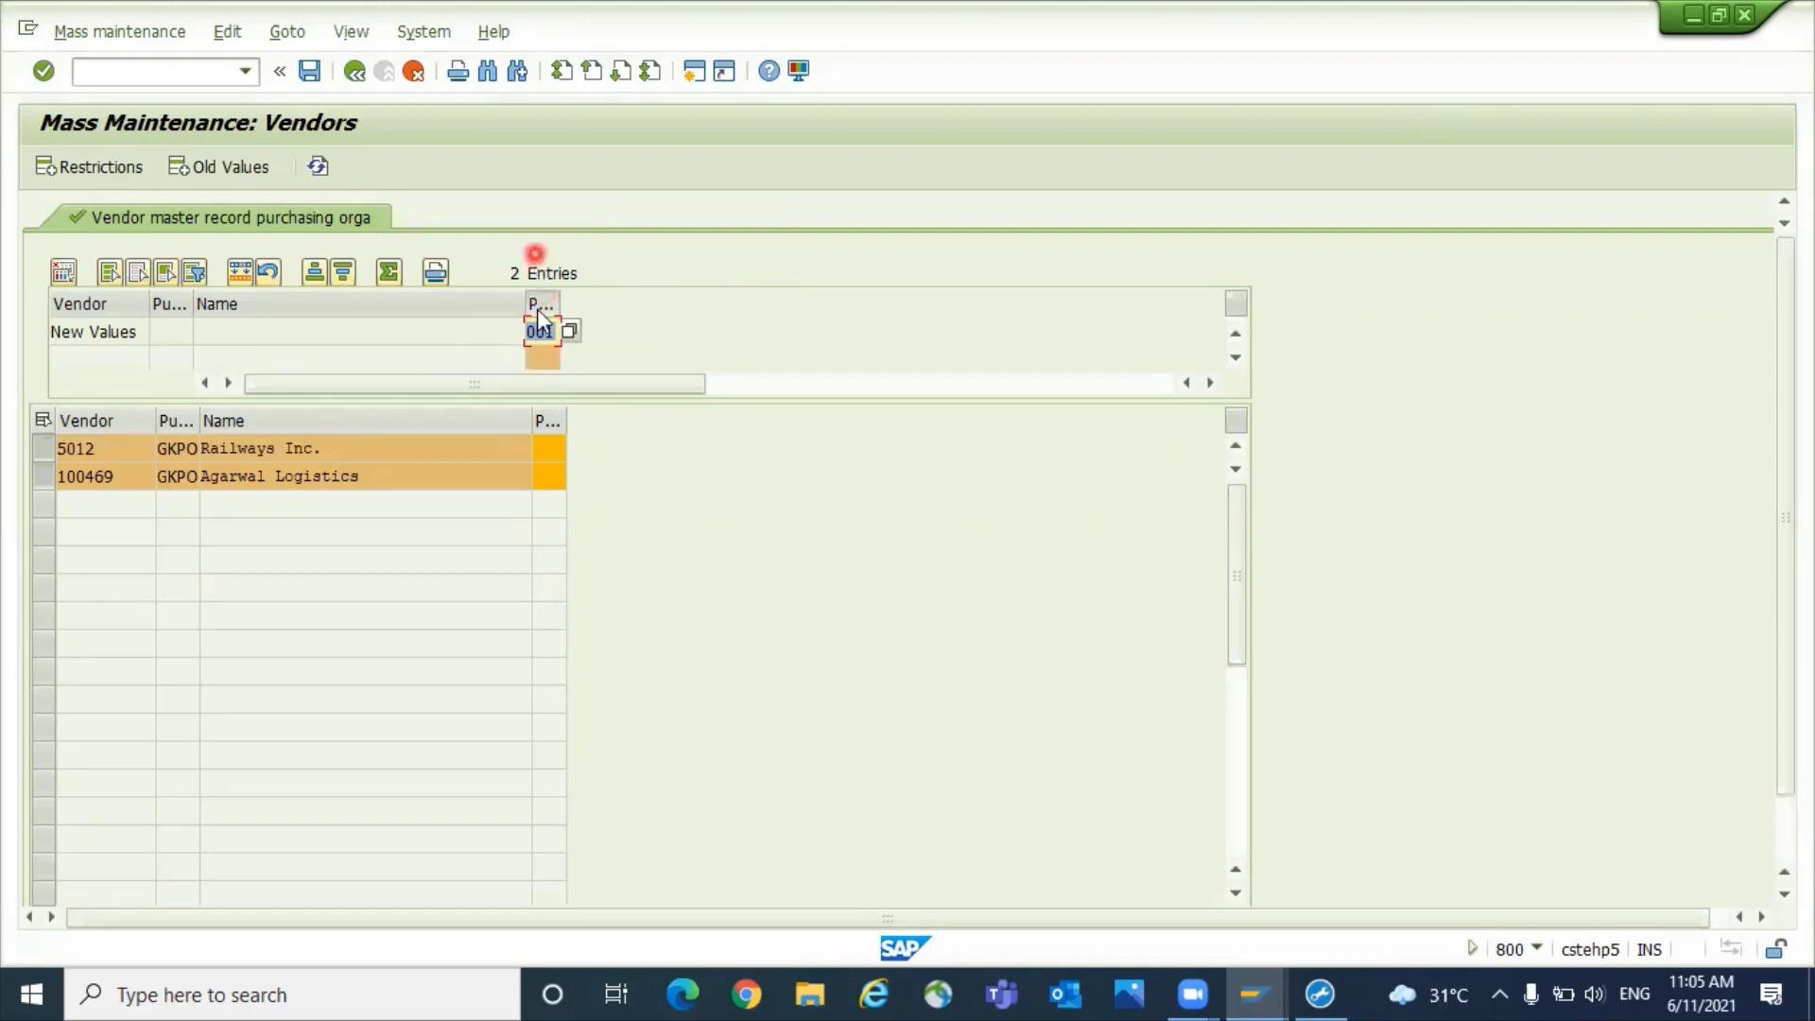
- Carry out the mass change of 001 to both vendor records and save
left_click(543, 289)
left_click(536, 331)
left_click(239, 274)
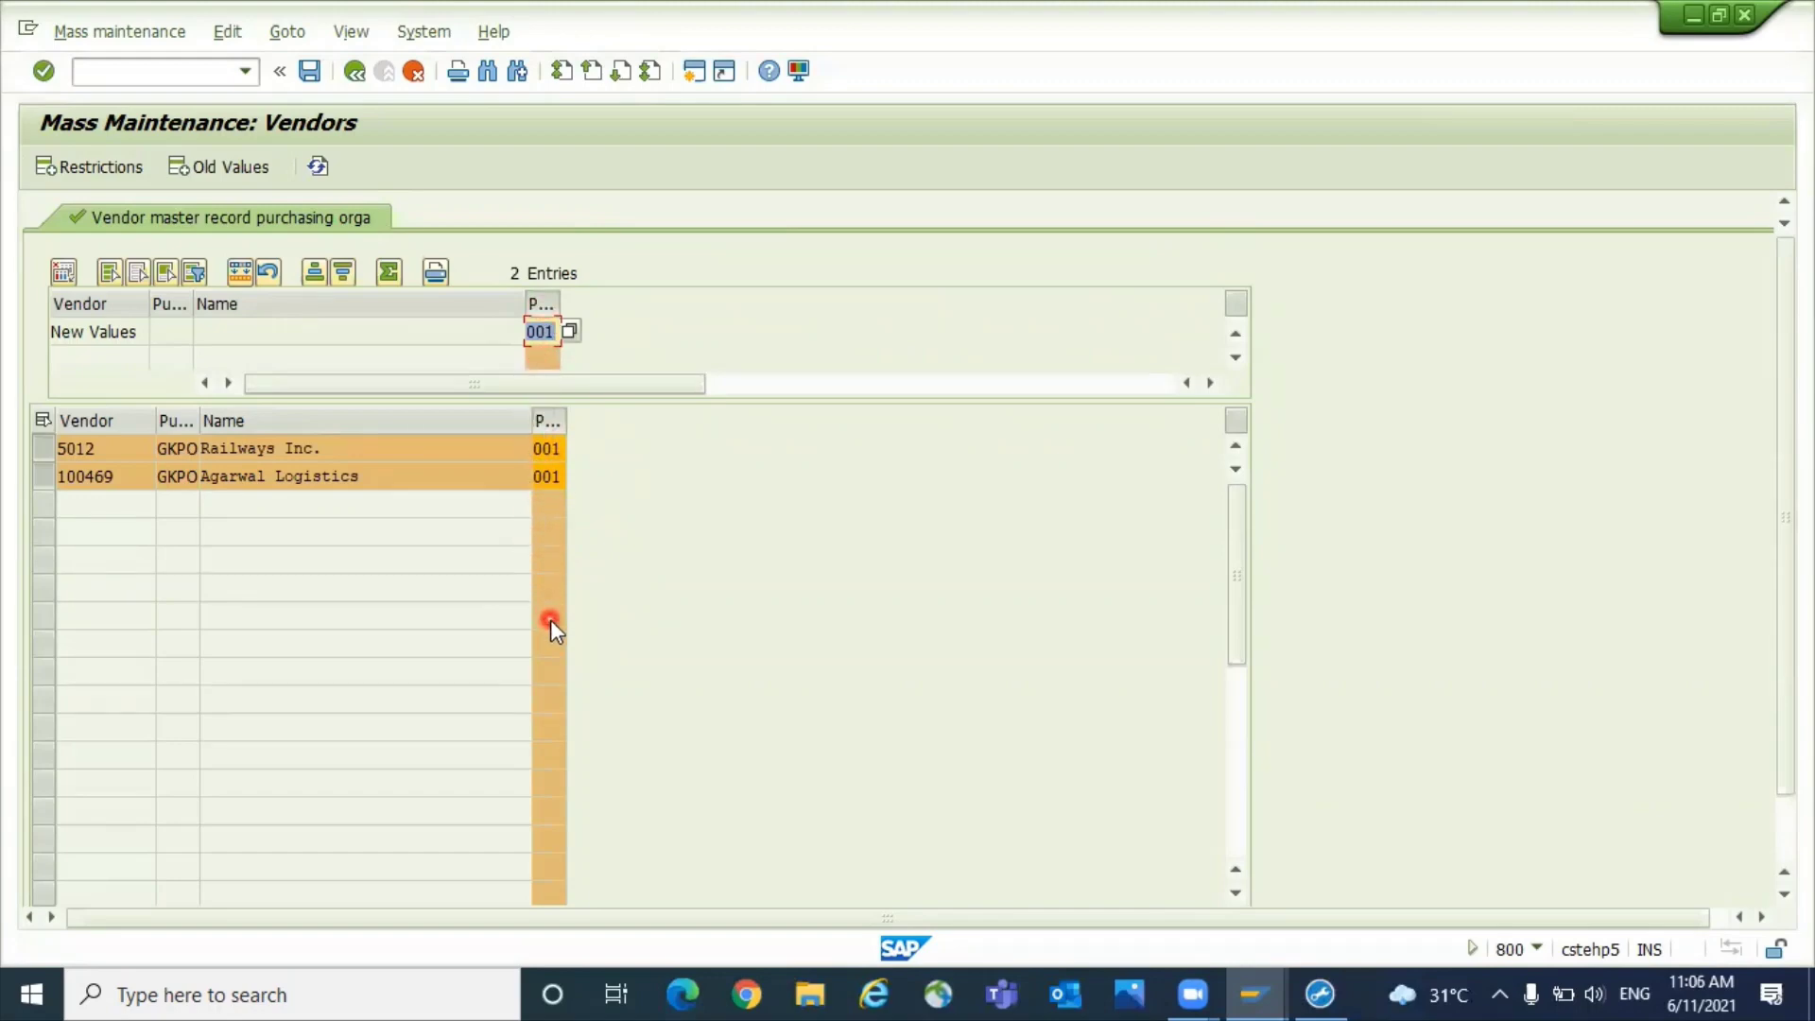
left_click(309, 72)
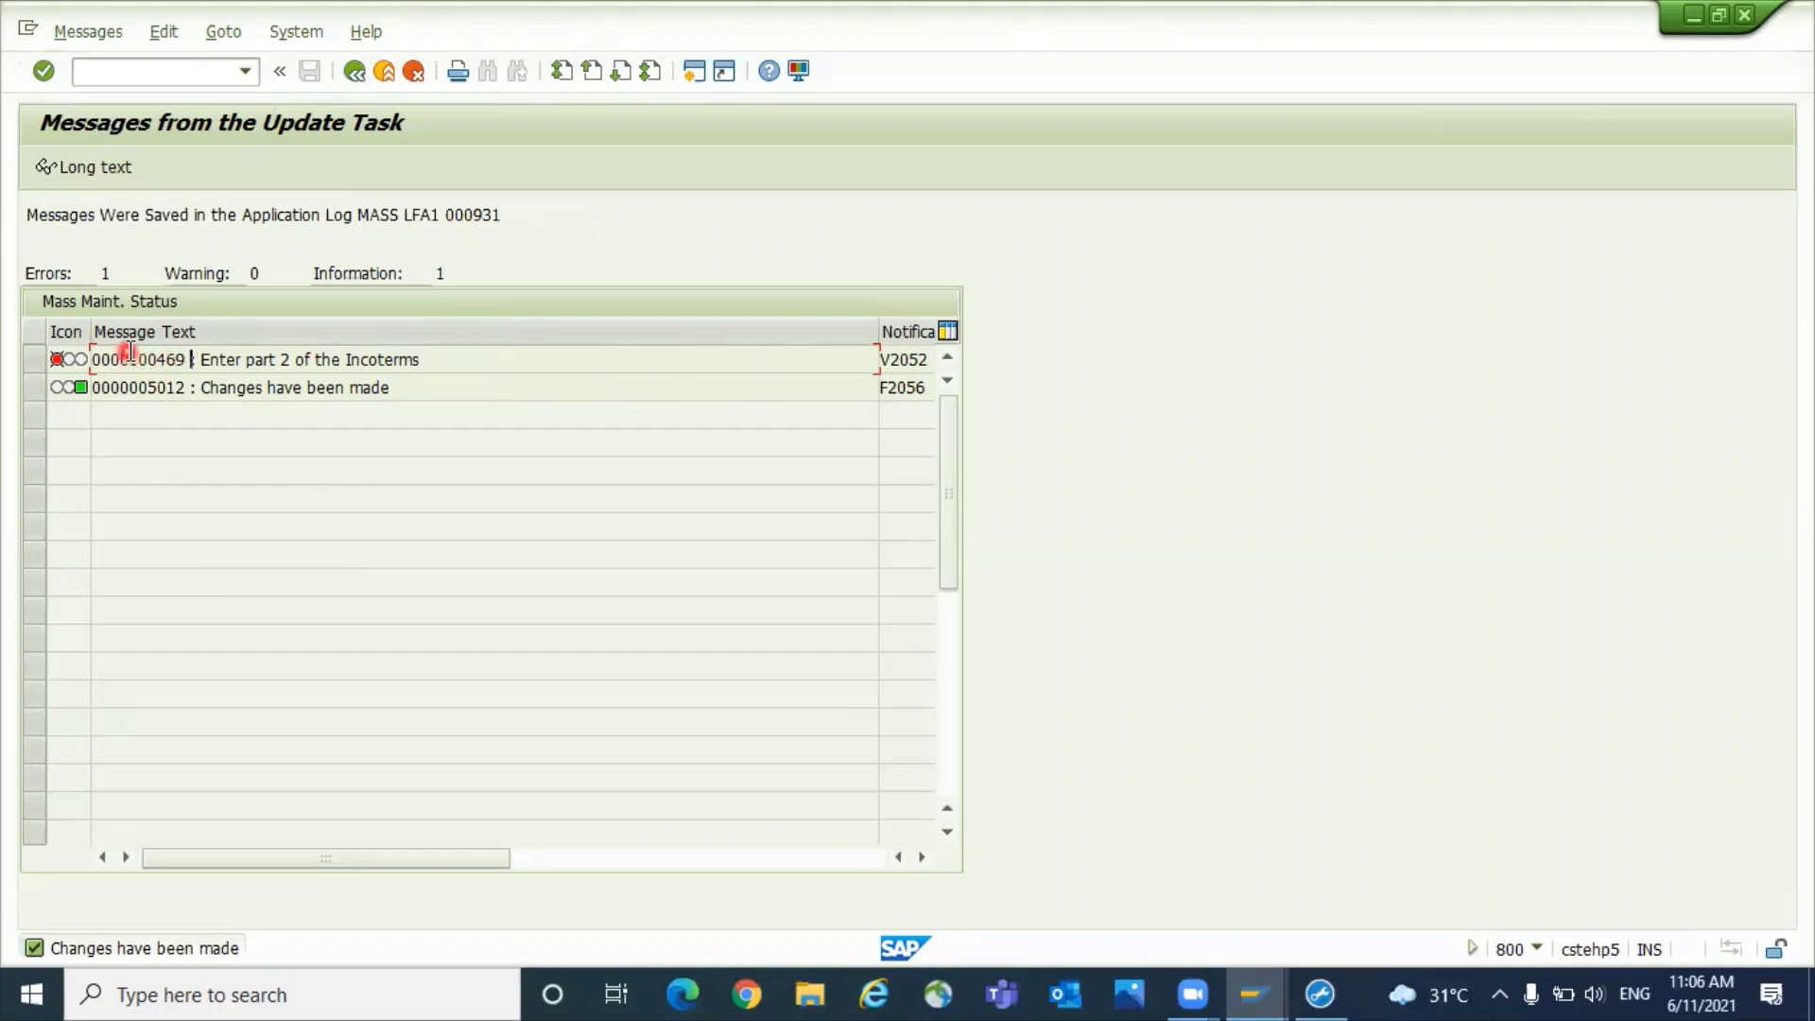
left_click_drag(126, 357, 194, 354)
left_click(190, 351)
left_click_drag(127, 354, 194, 354)
left_click(189, 350)
type("/OMK0")
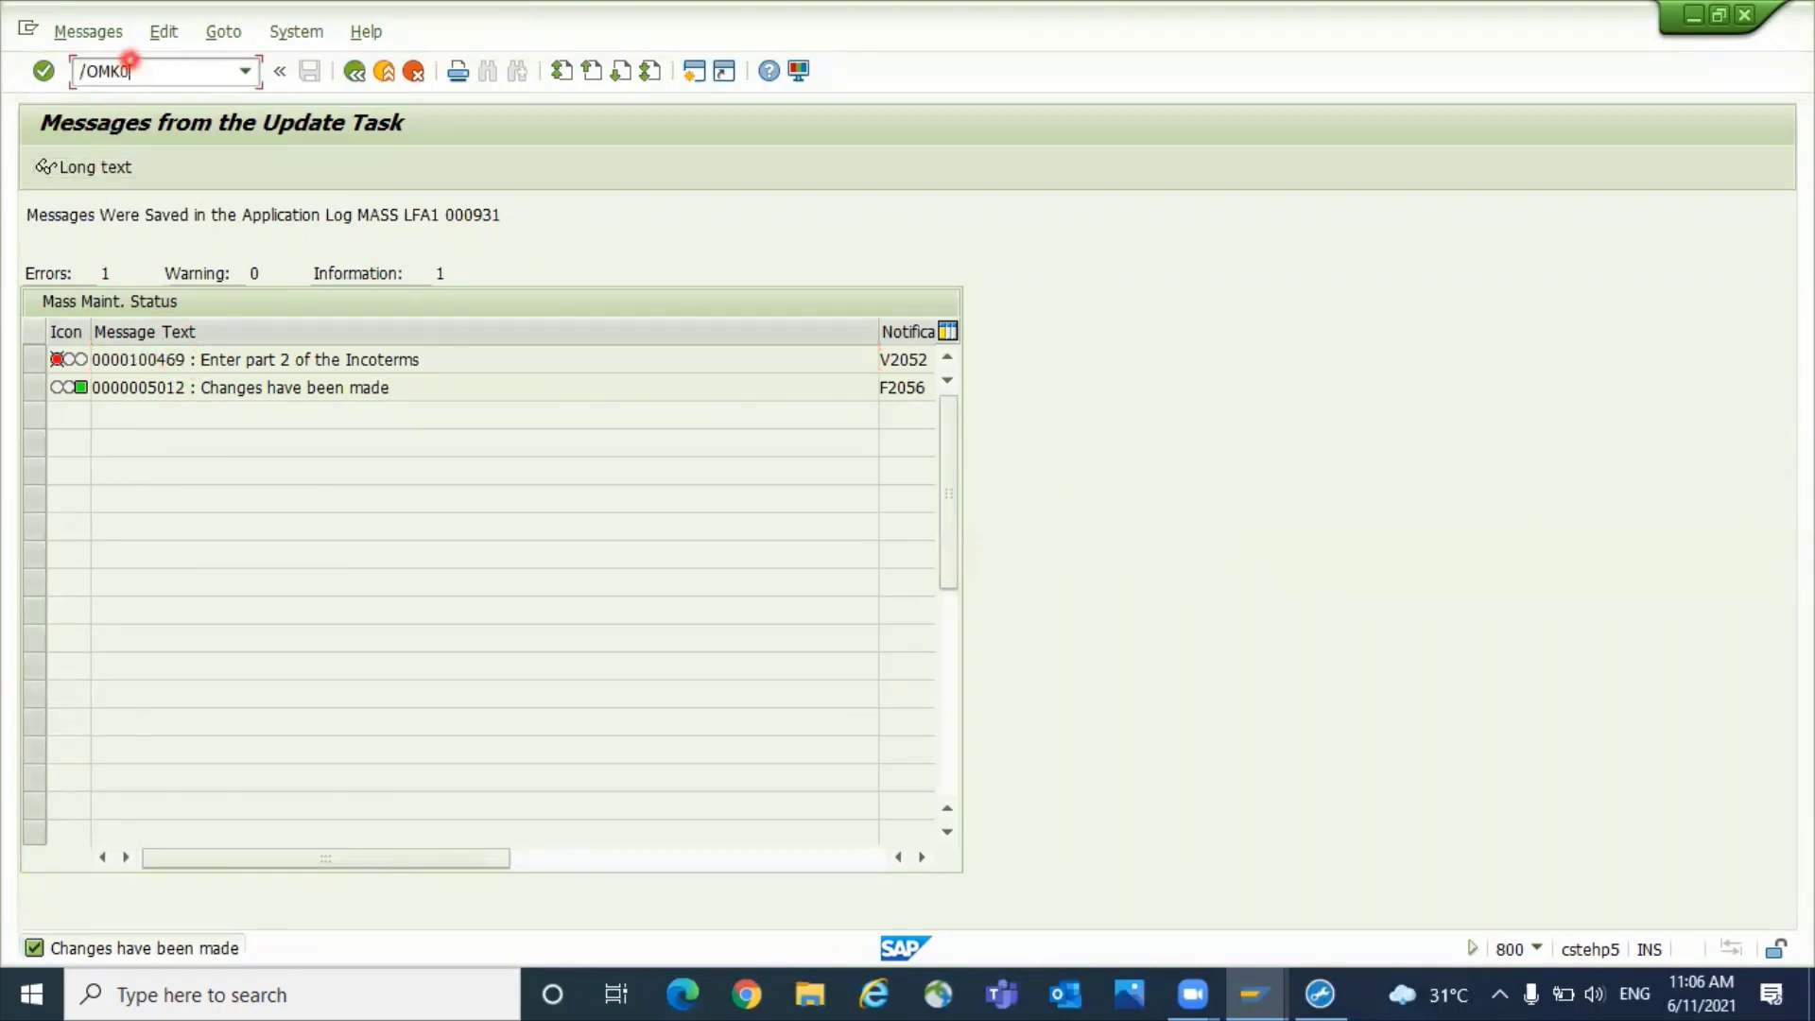
- Open vendor 100469 in MK02 in a new session and advance to its purchasing data
key("Return")
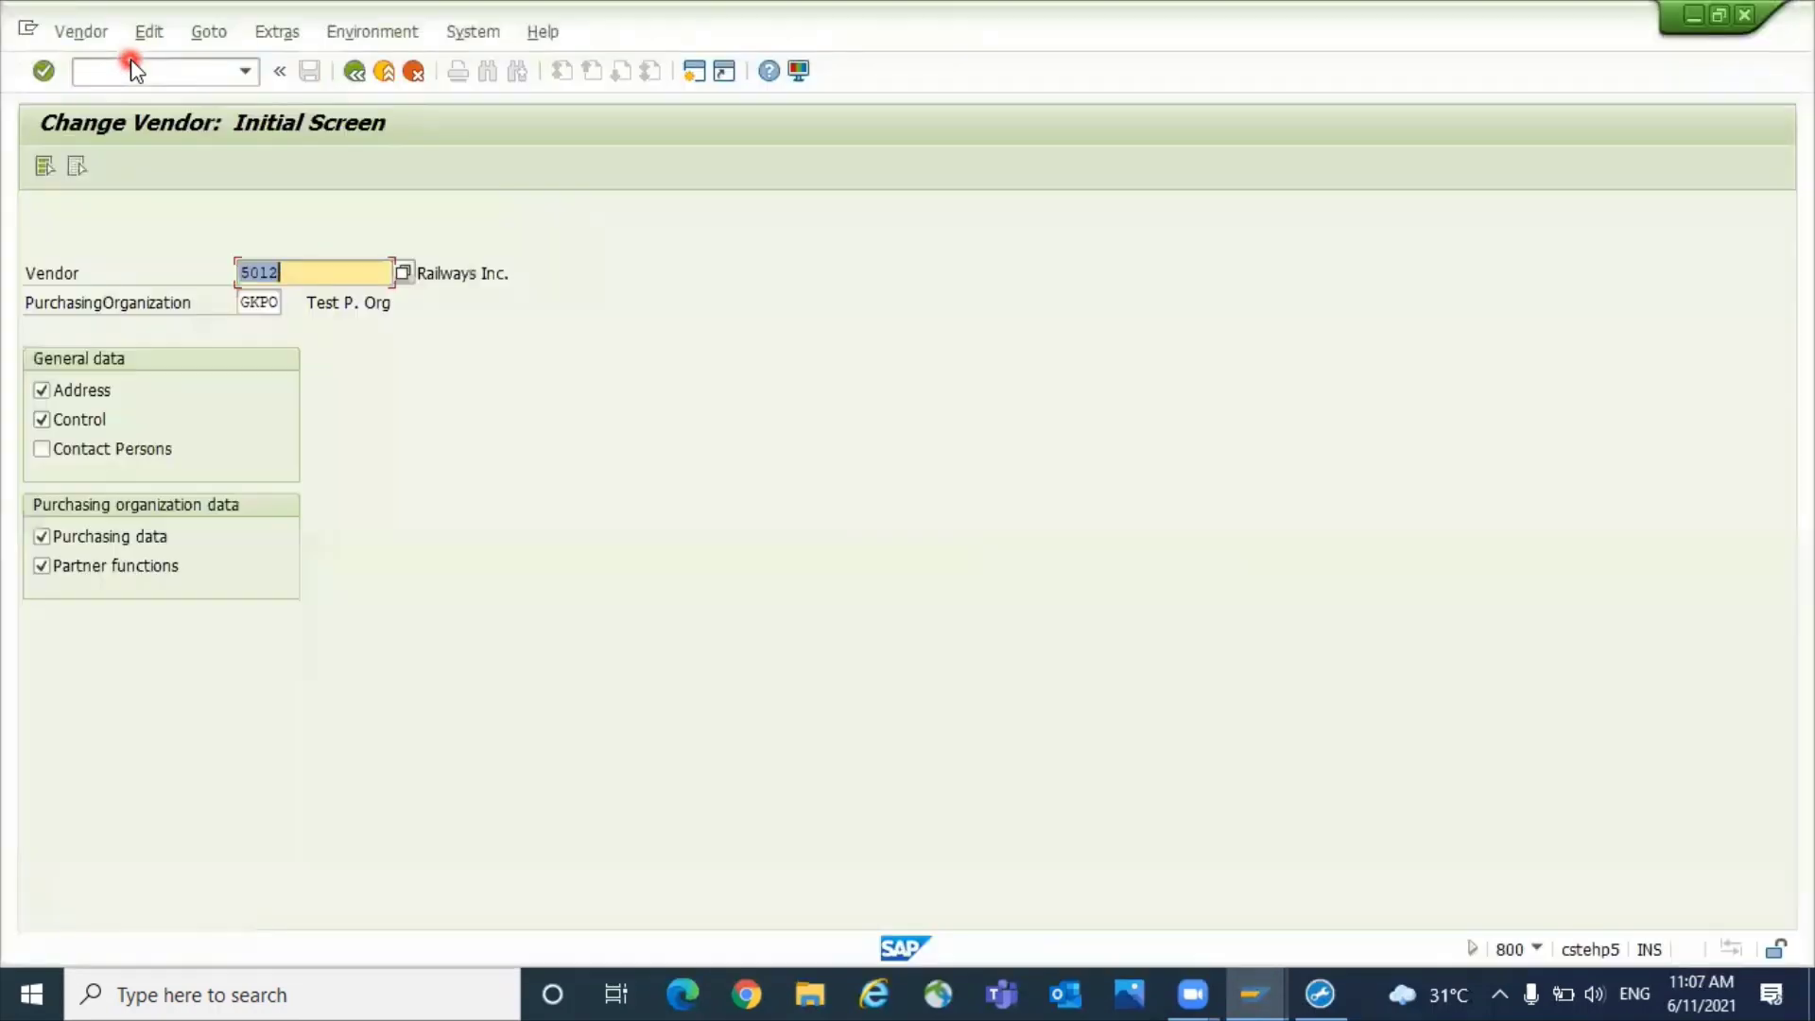
type("100469")
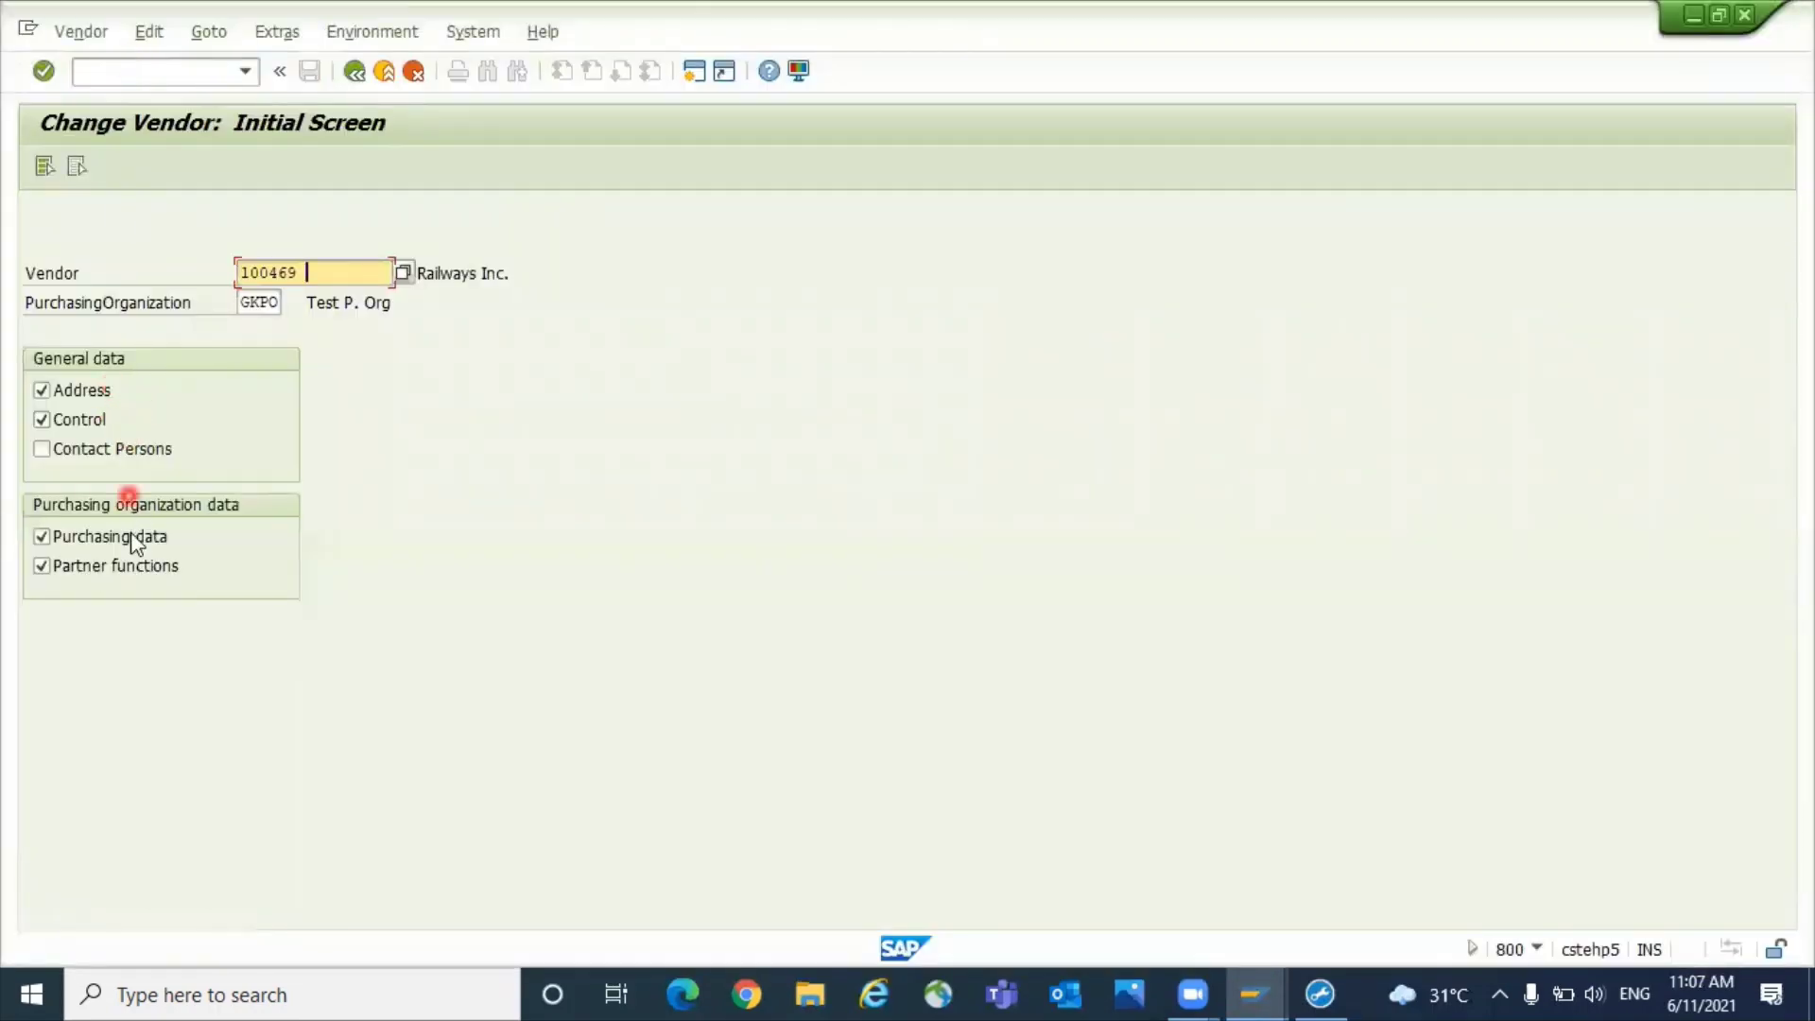
key("Return")
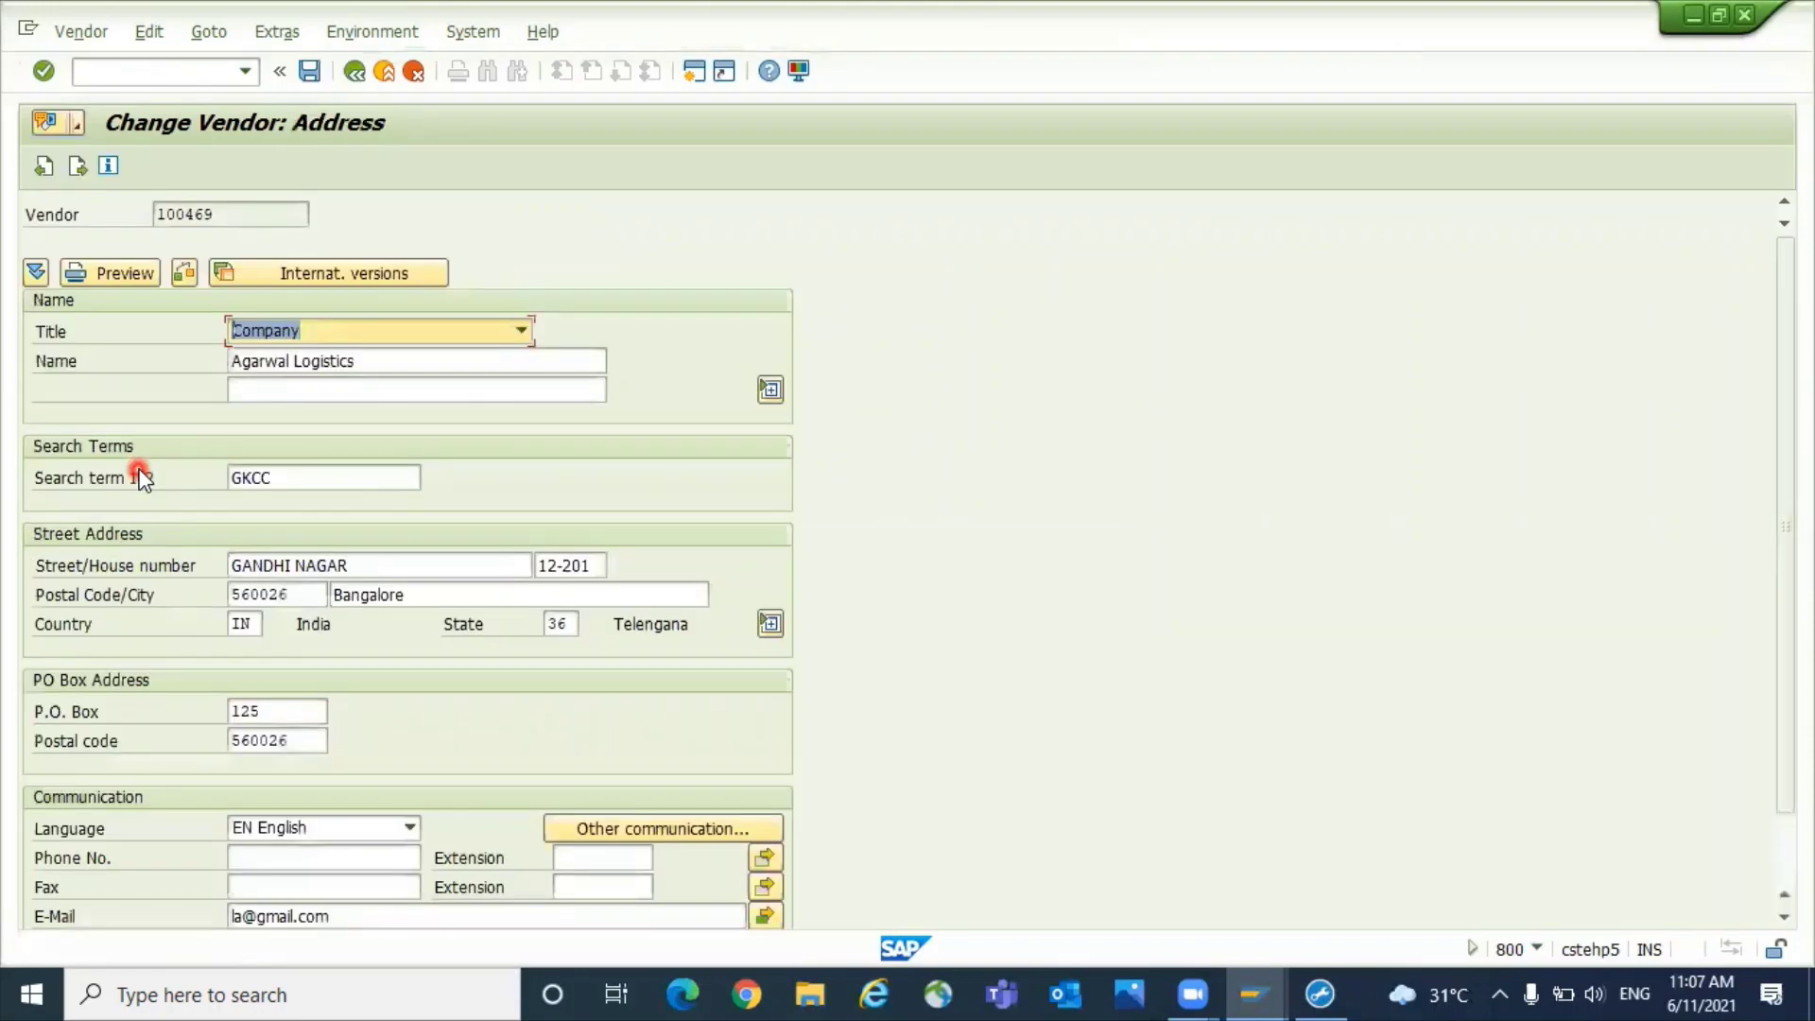
key("Return")
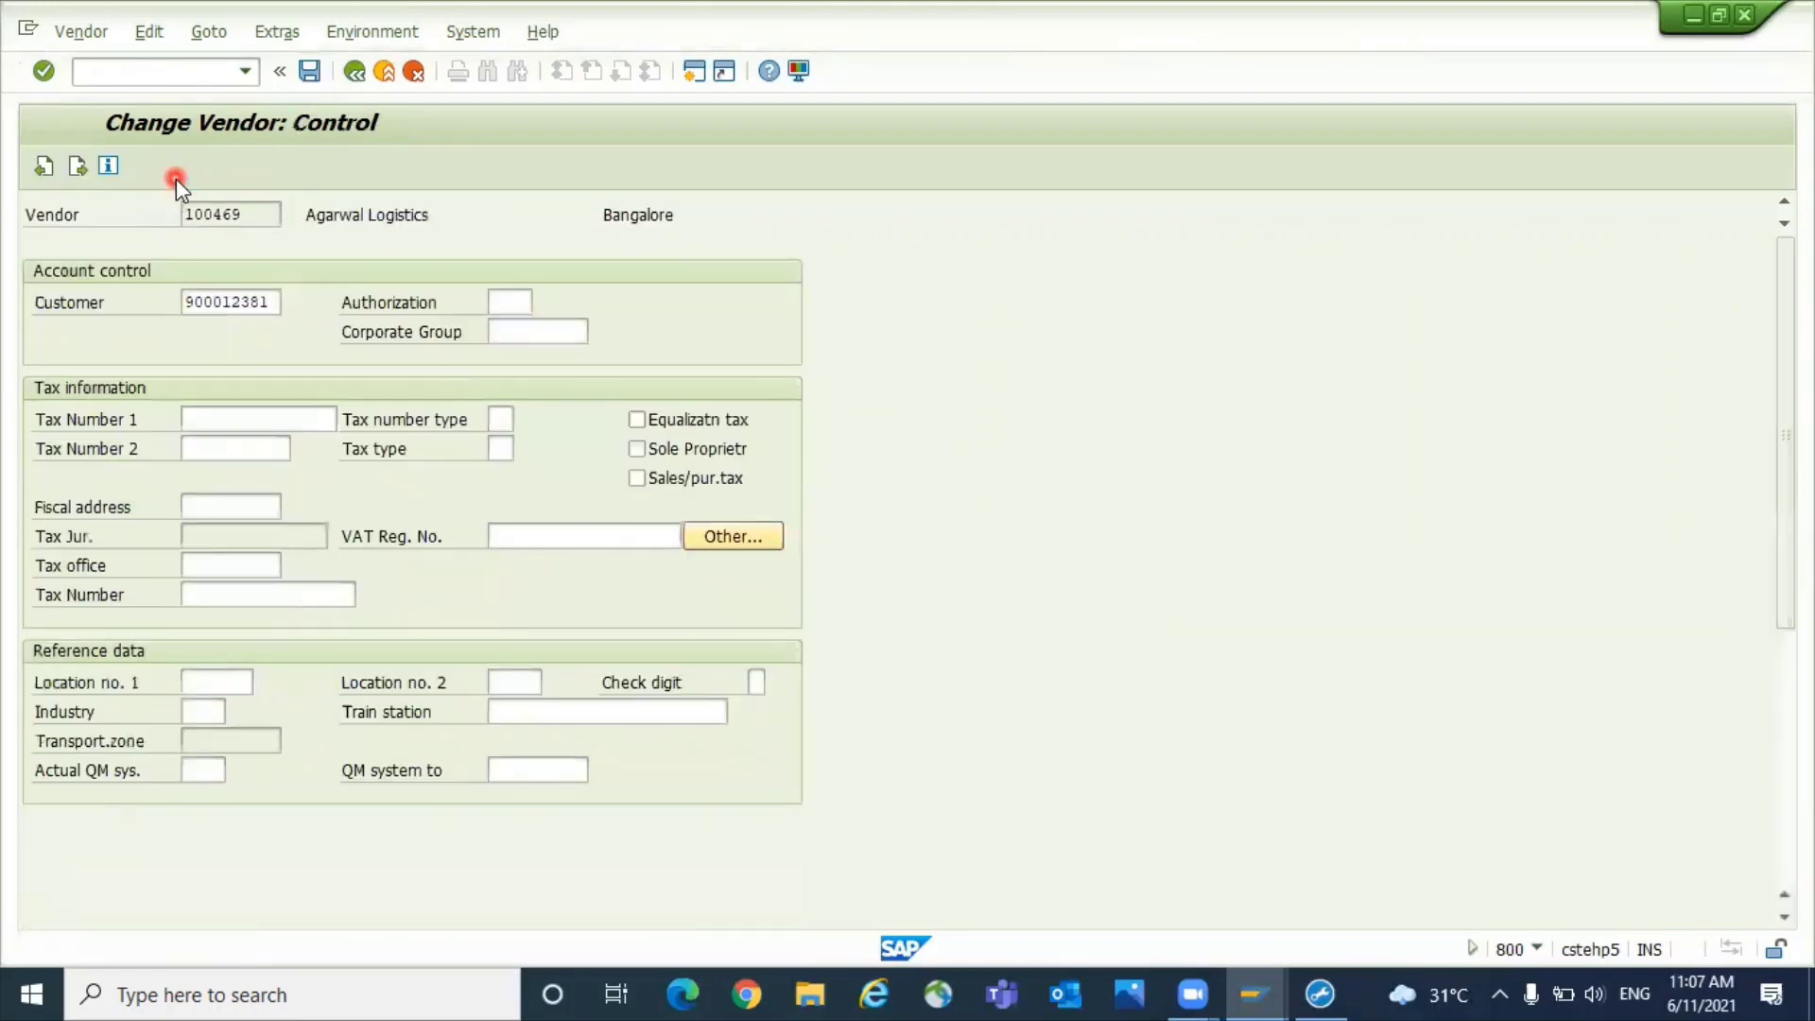
key("Return")
key("Return")
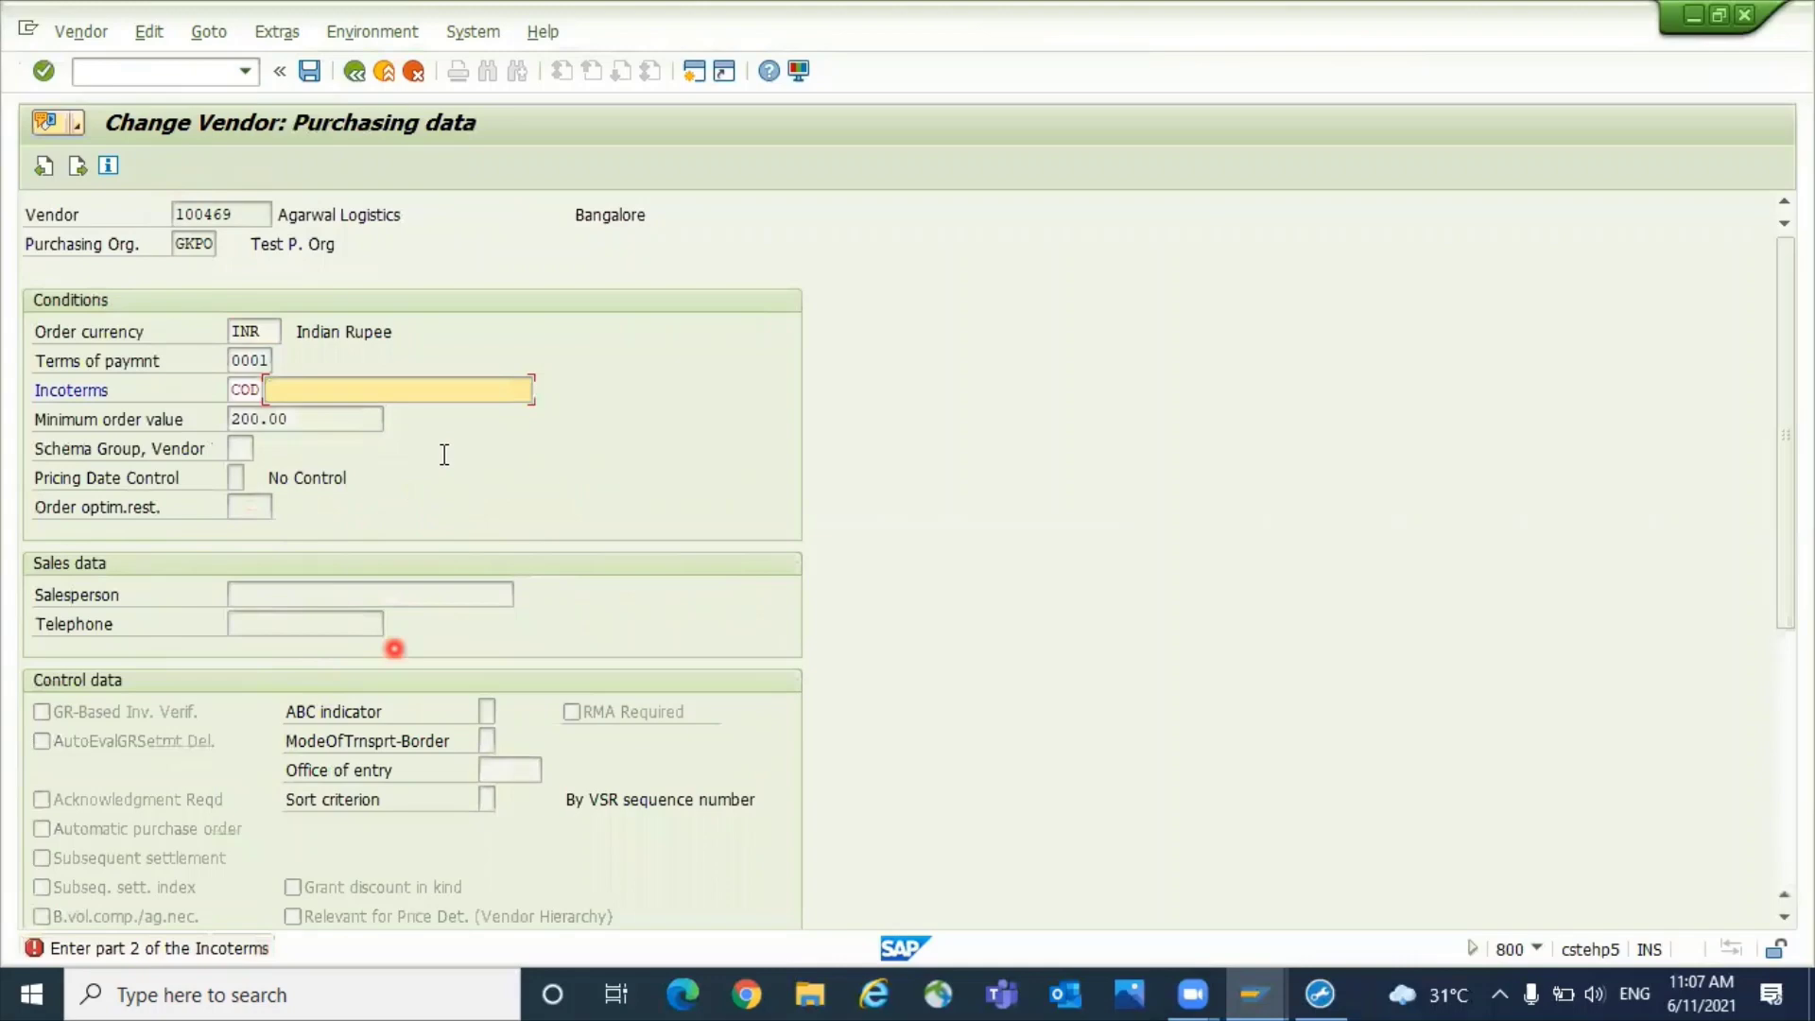
- Enter 'Cash on delivery' as Incoterms part 2 and save vendor 100469
left_click(300, 393)
type("Cash on delivery")
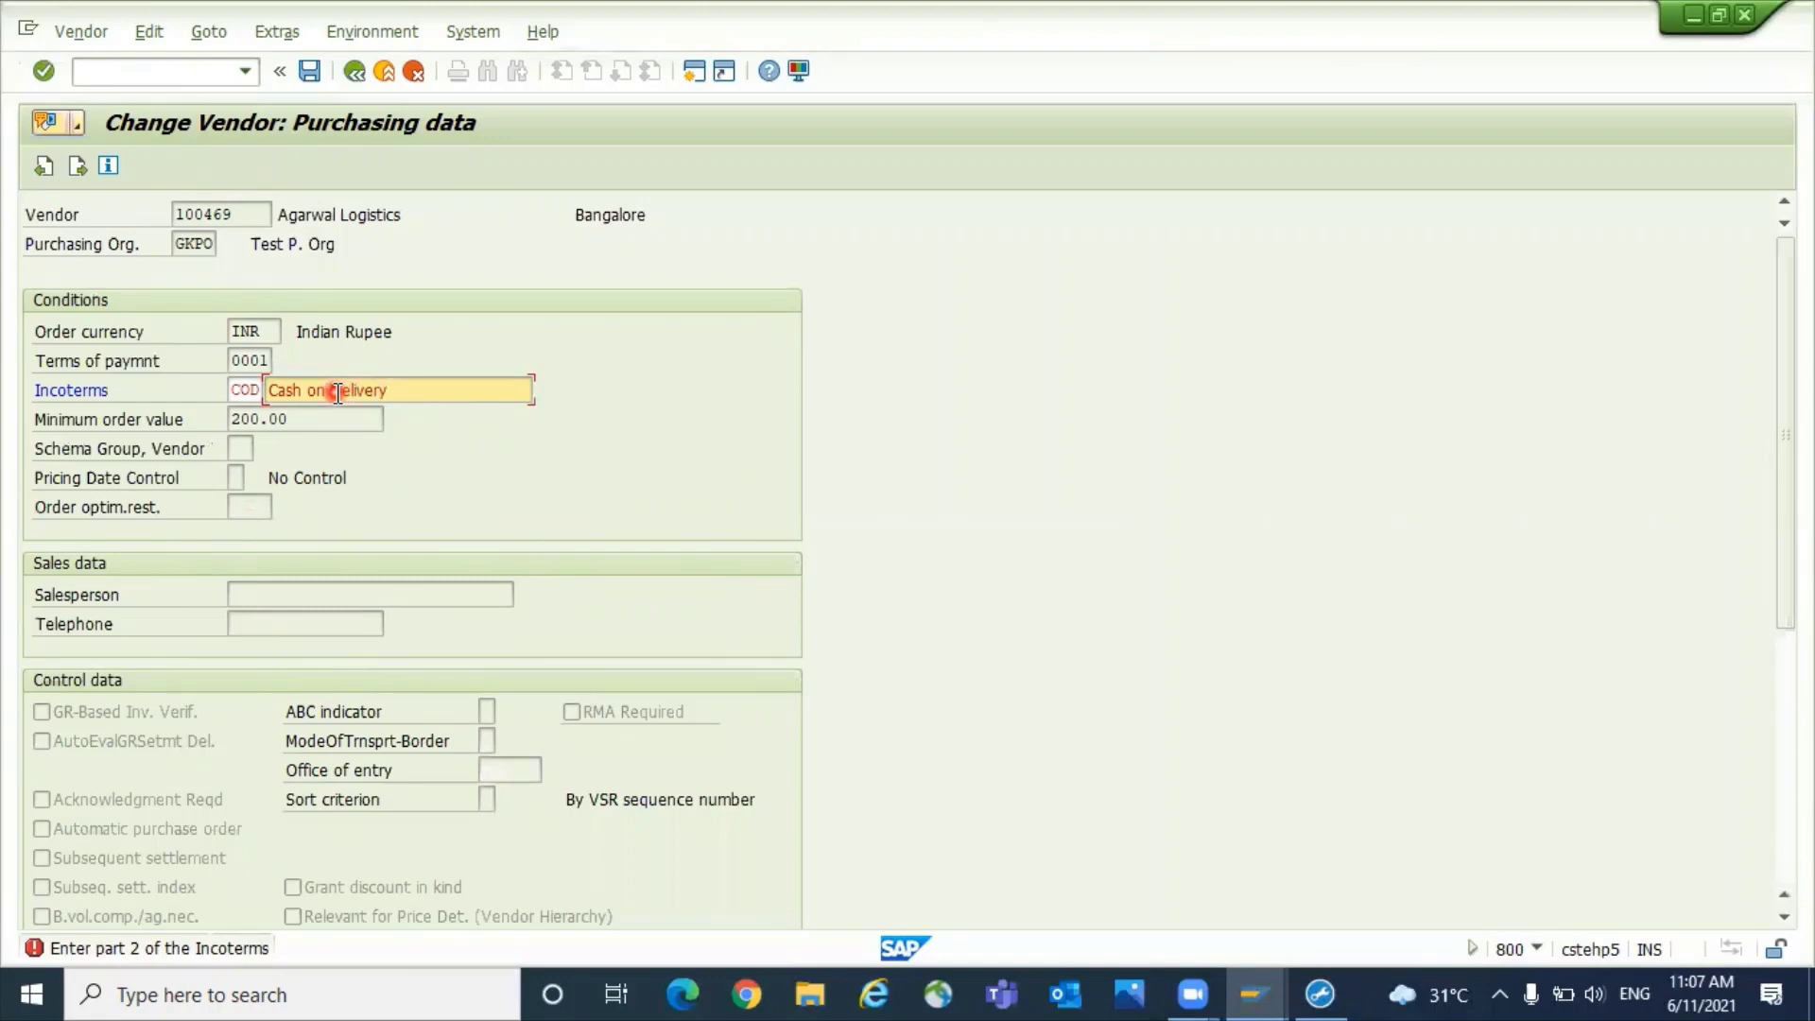
left_click(1788, 766)
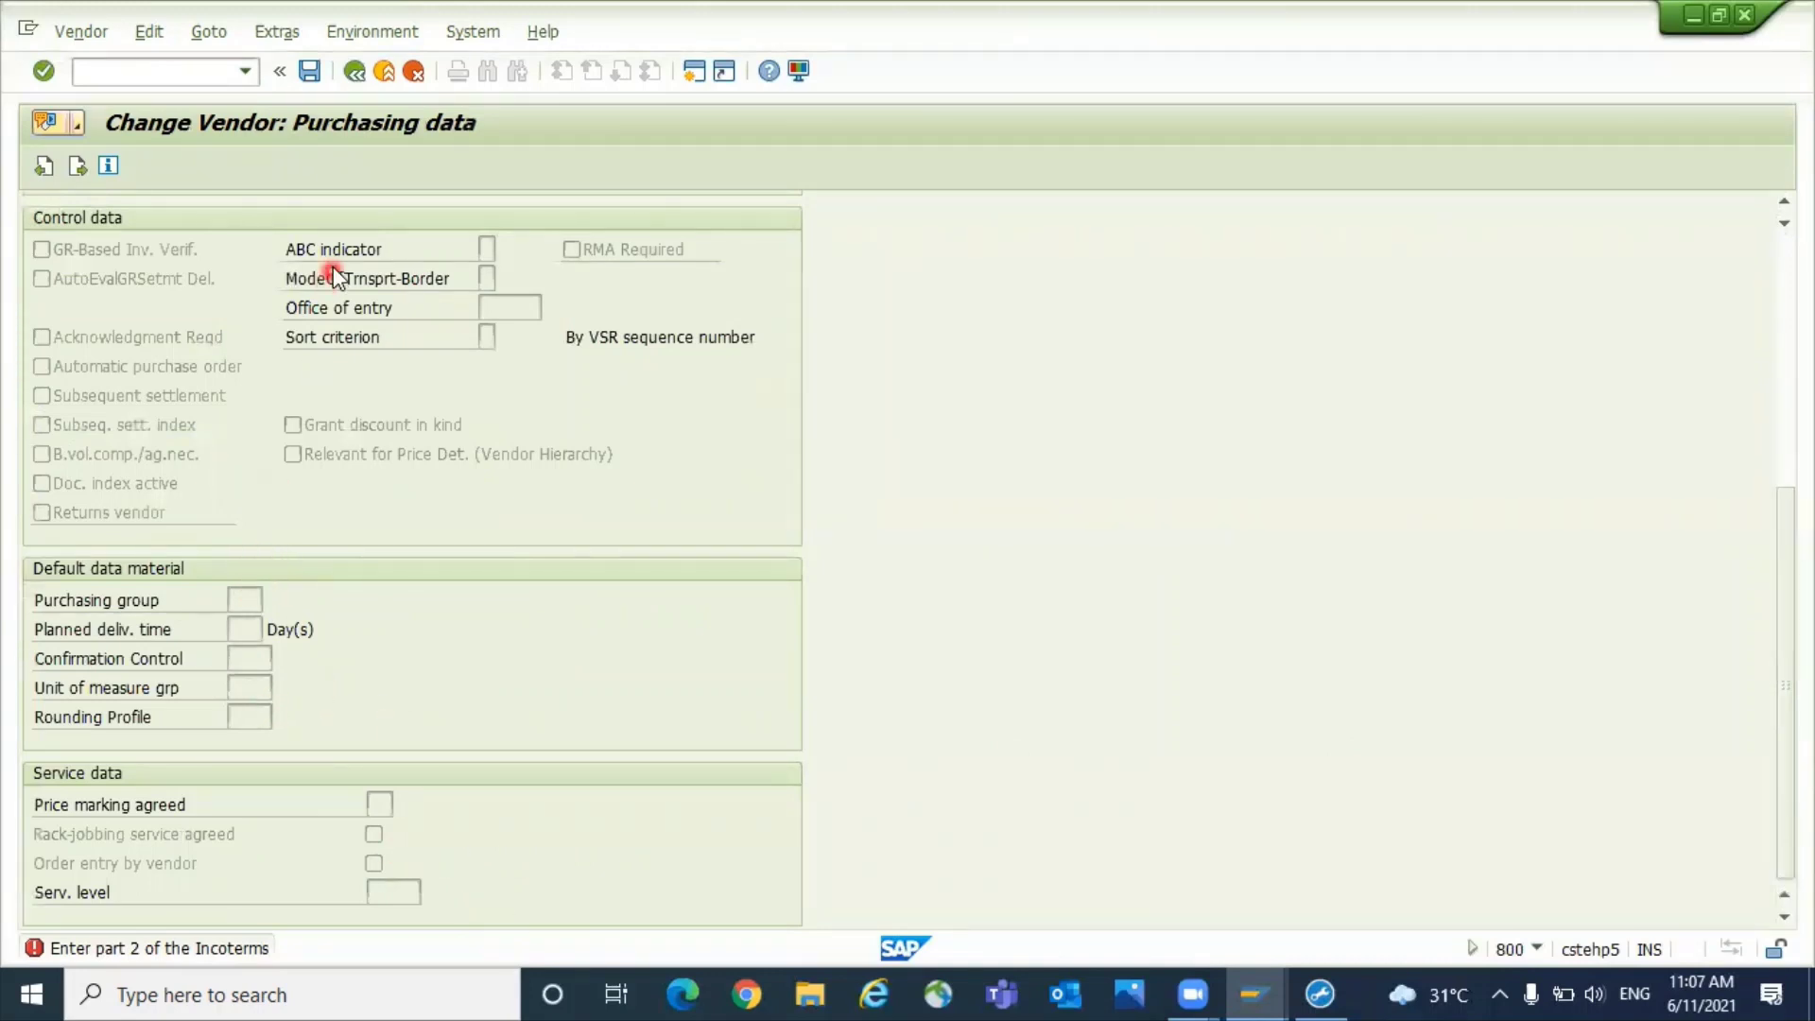
key("Return")
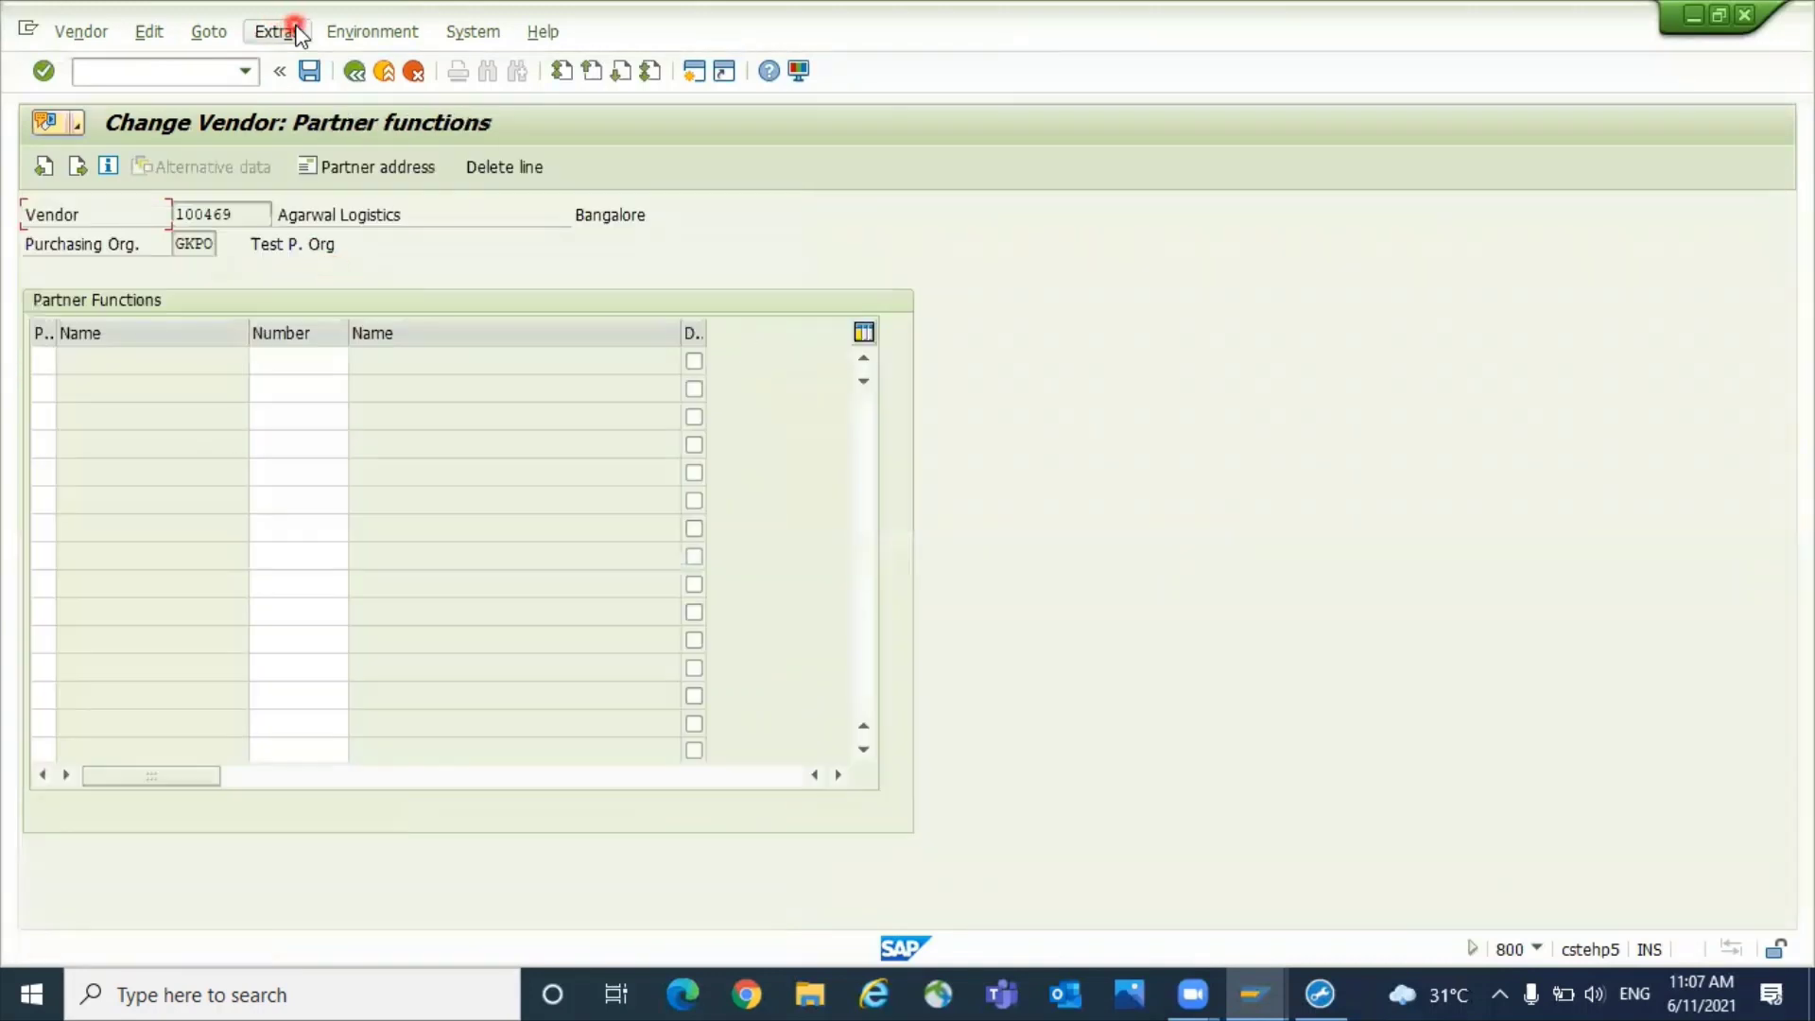
left_click(309, 71)
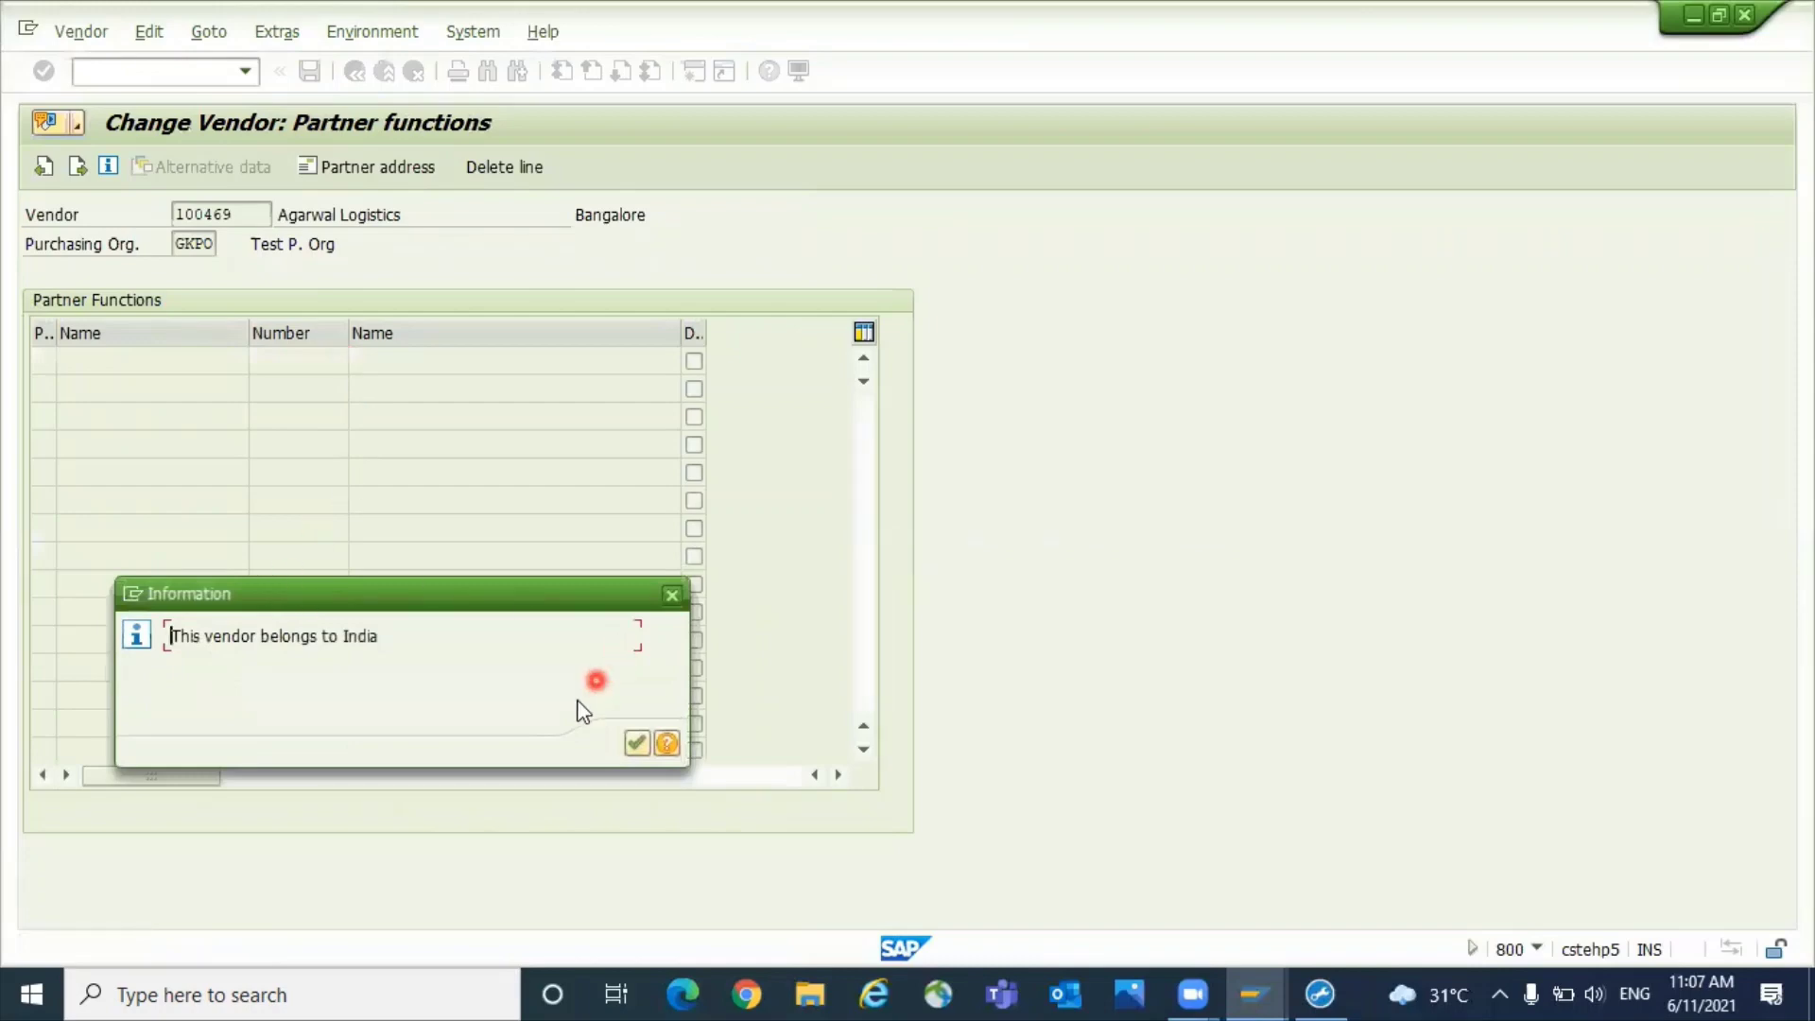
key("Return")
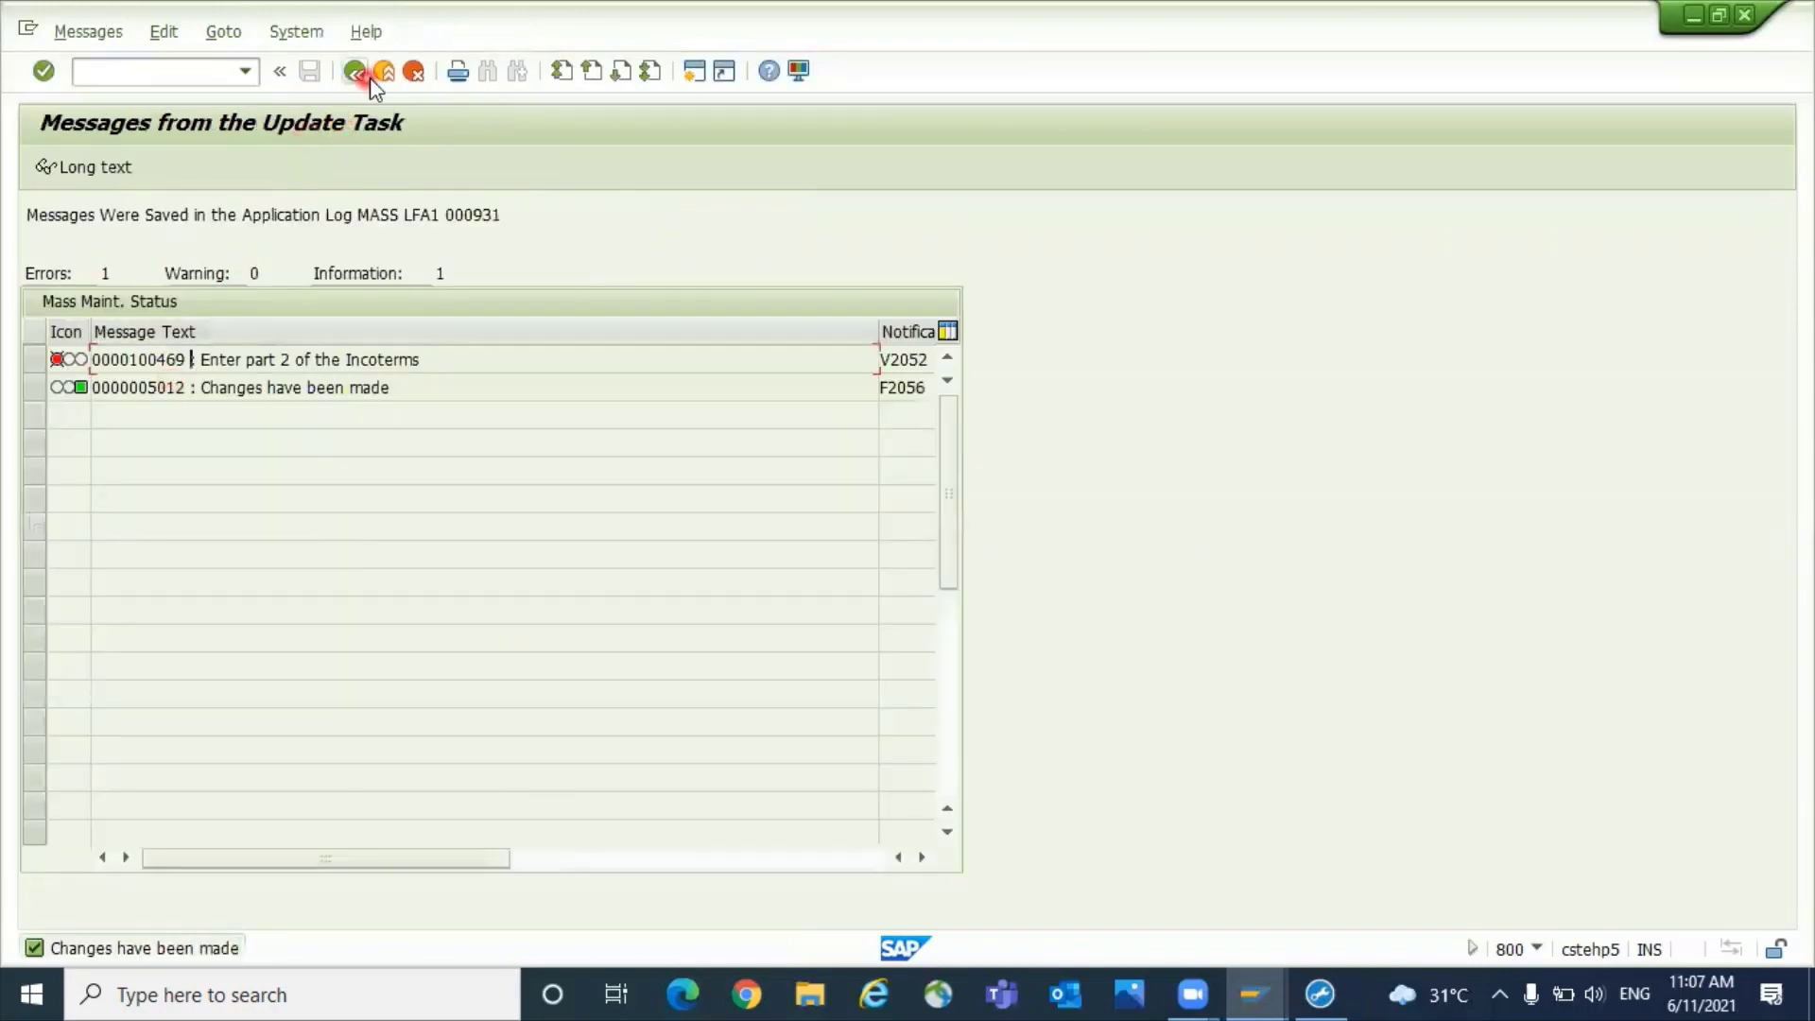
- Return to mass maintenance, confirm the warning, and re-save purchasing group 001 for both vendors
left_click(361, 76)
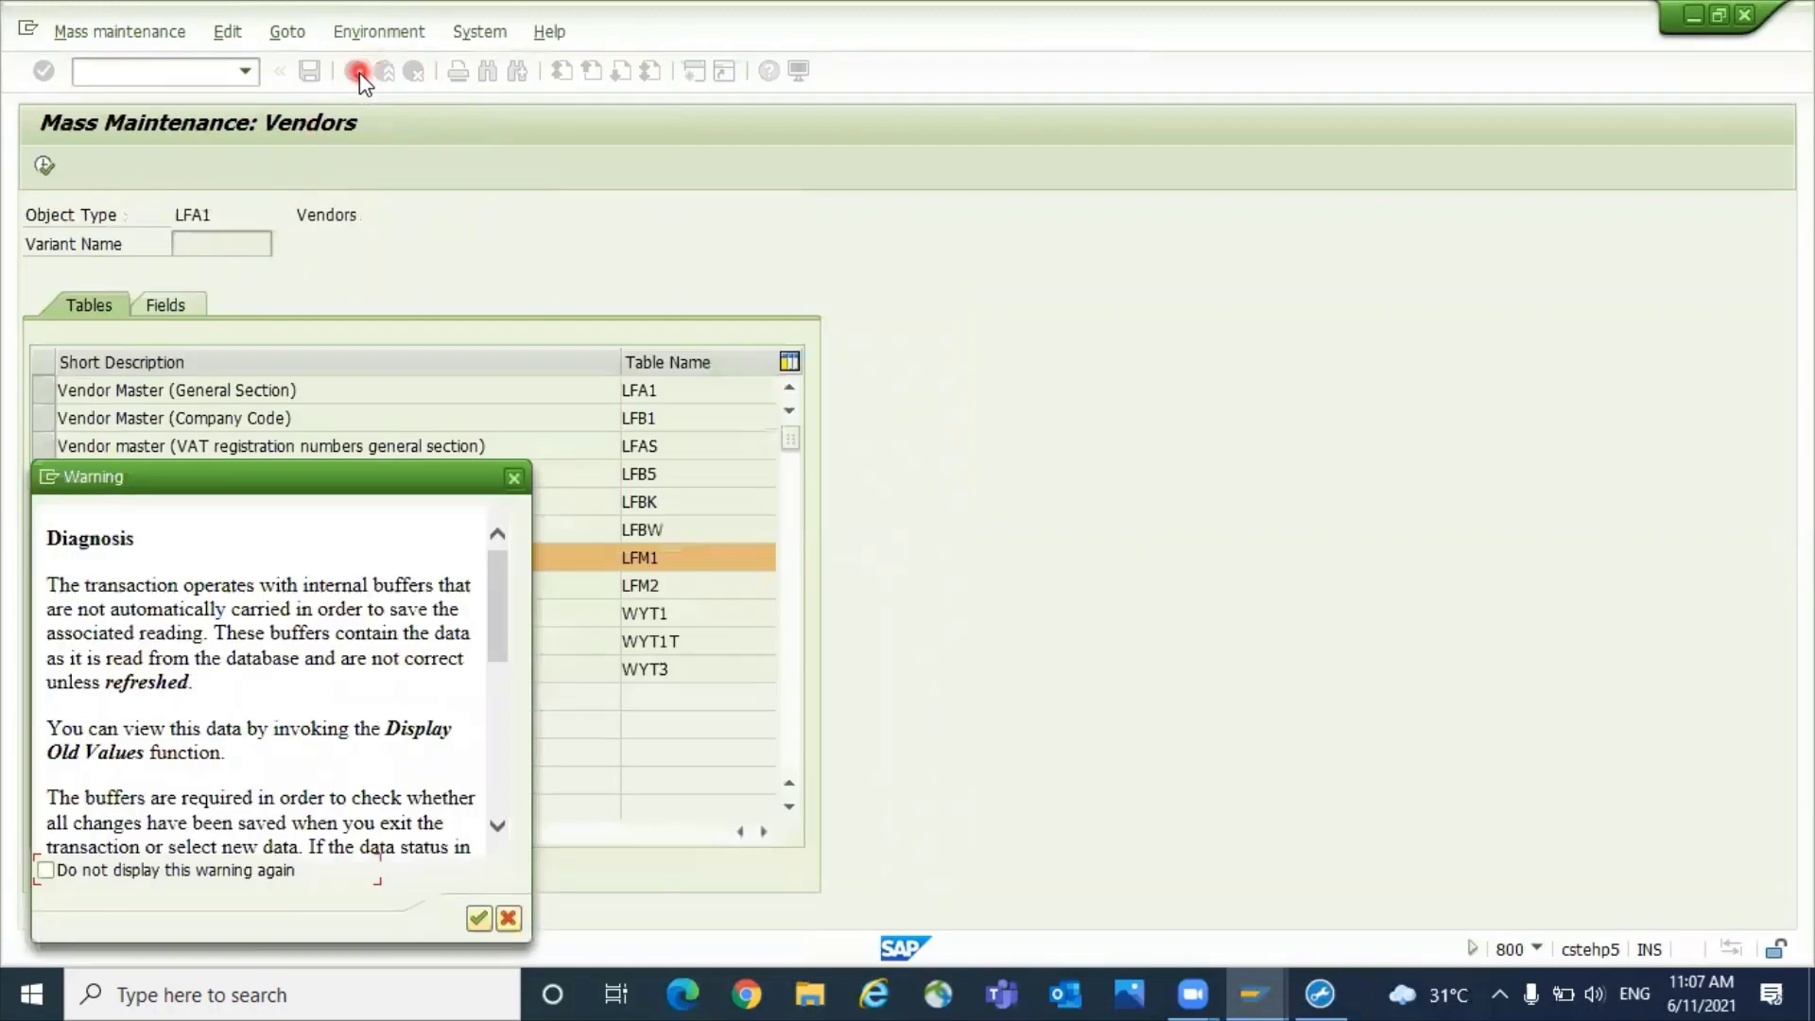
key("Return")
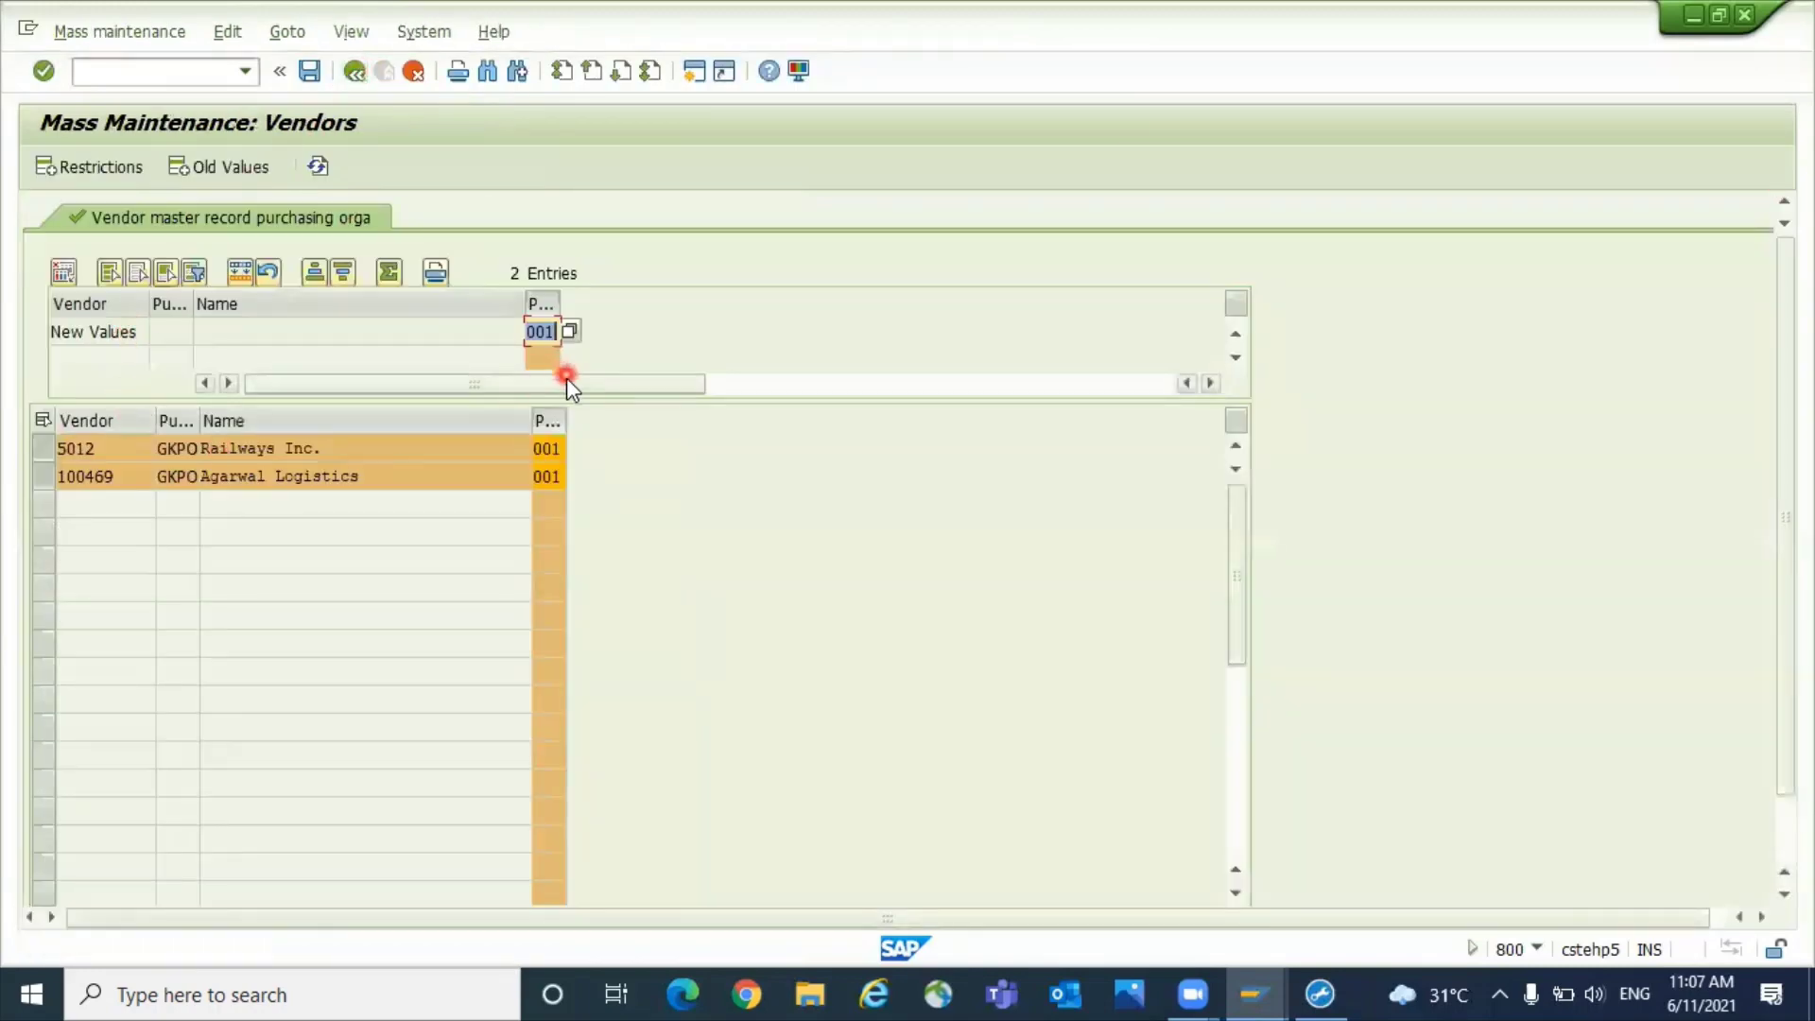
left_click(311, 72)
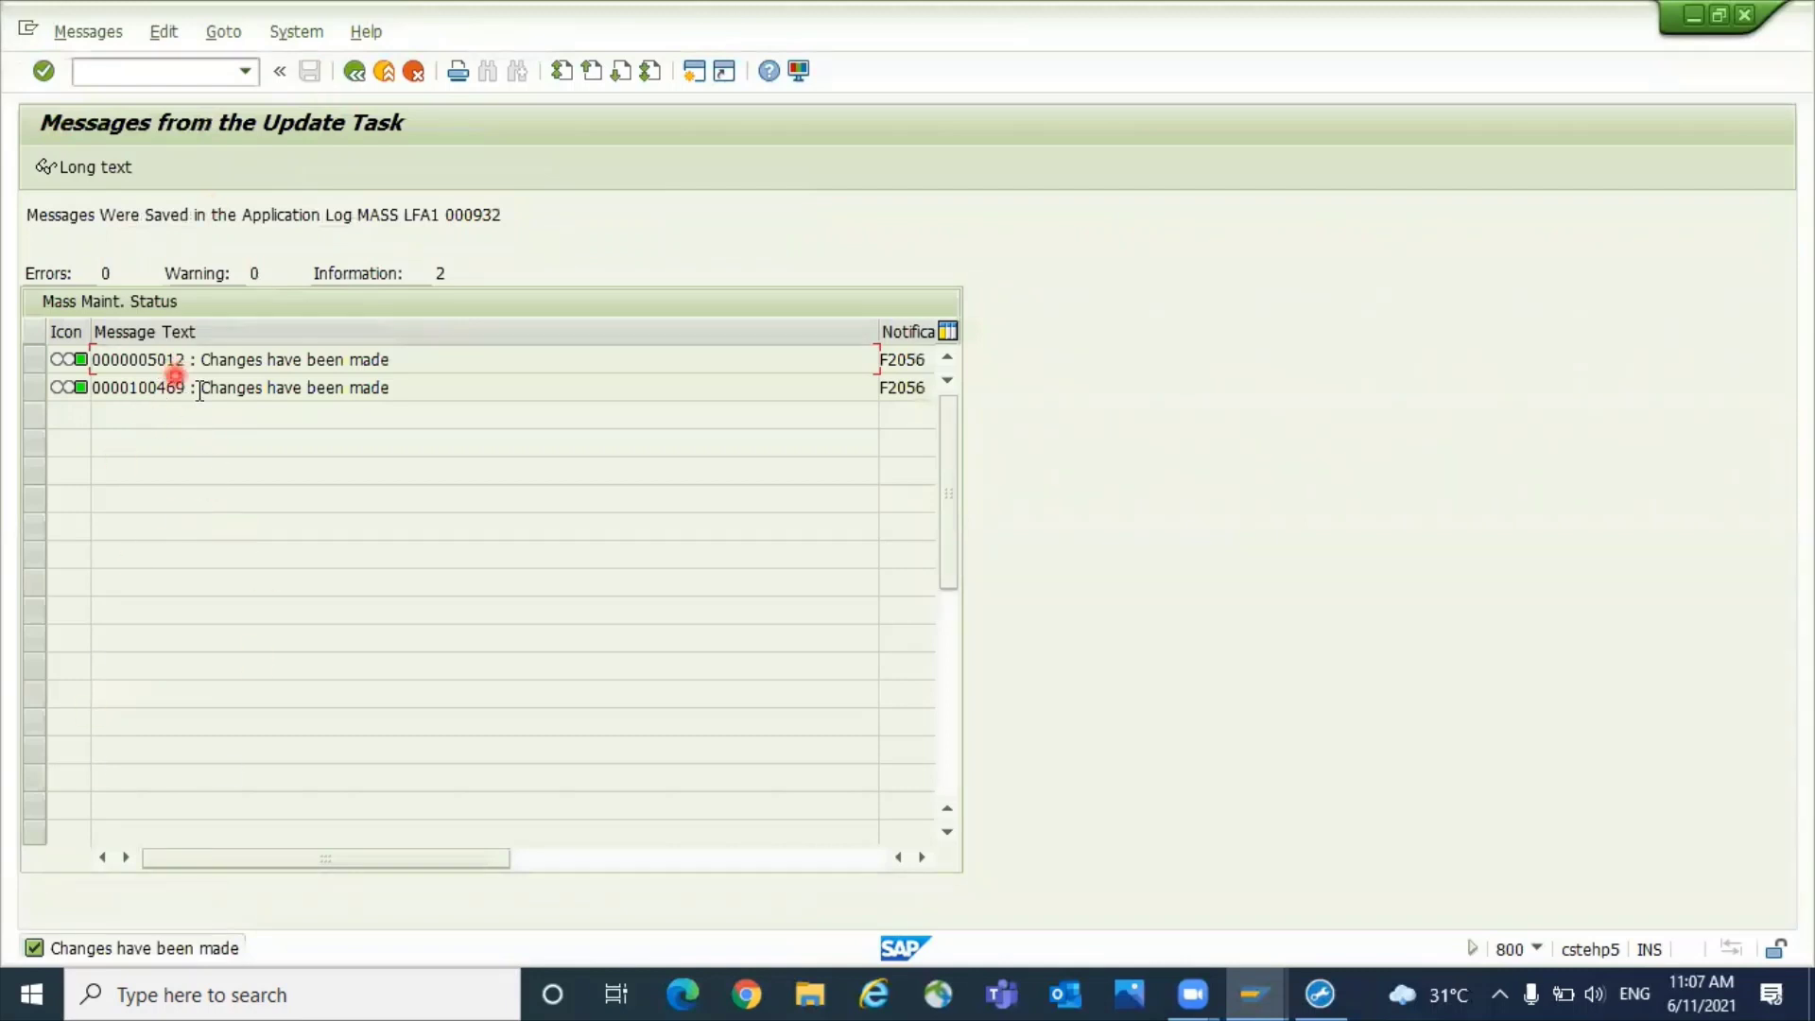
left_click_drag(127, 387, 192, 386)
- Step through vendor 100469's address and control screens, then return to the start screen
key("Return")
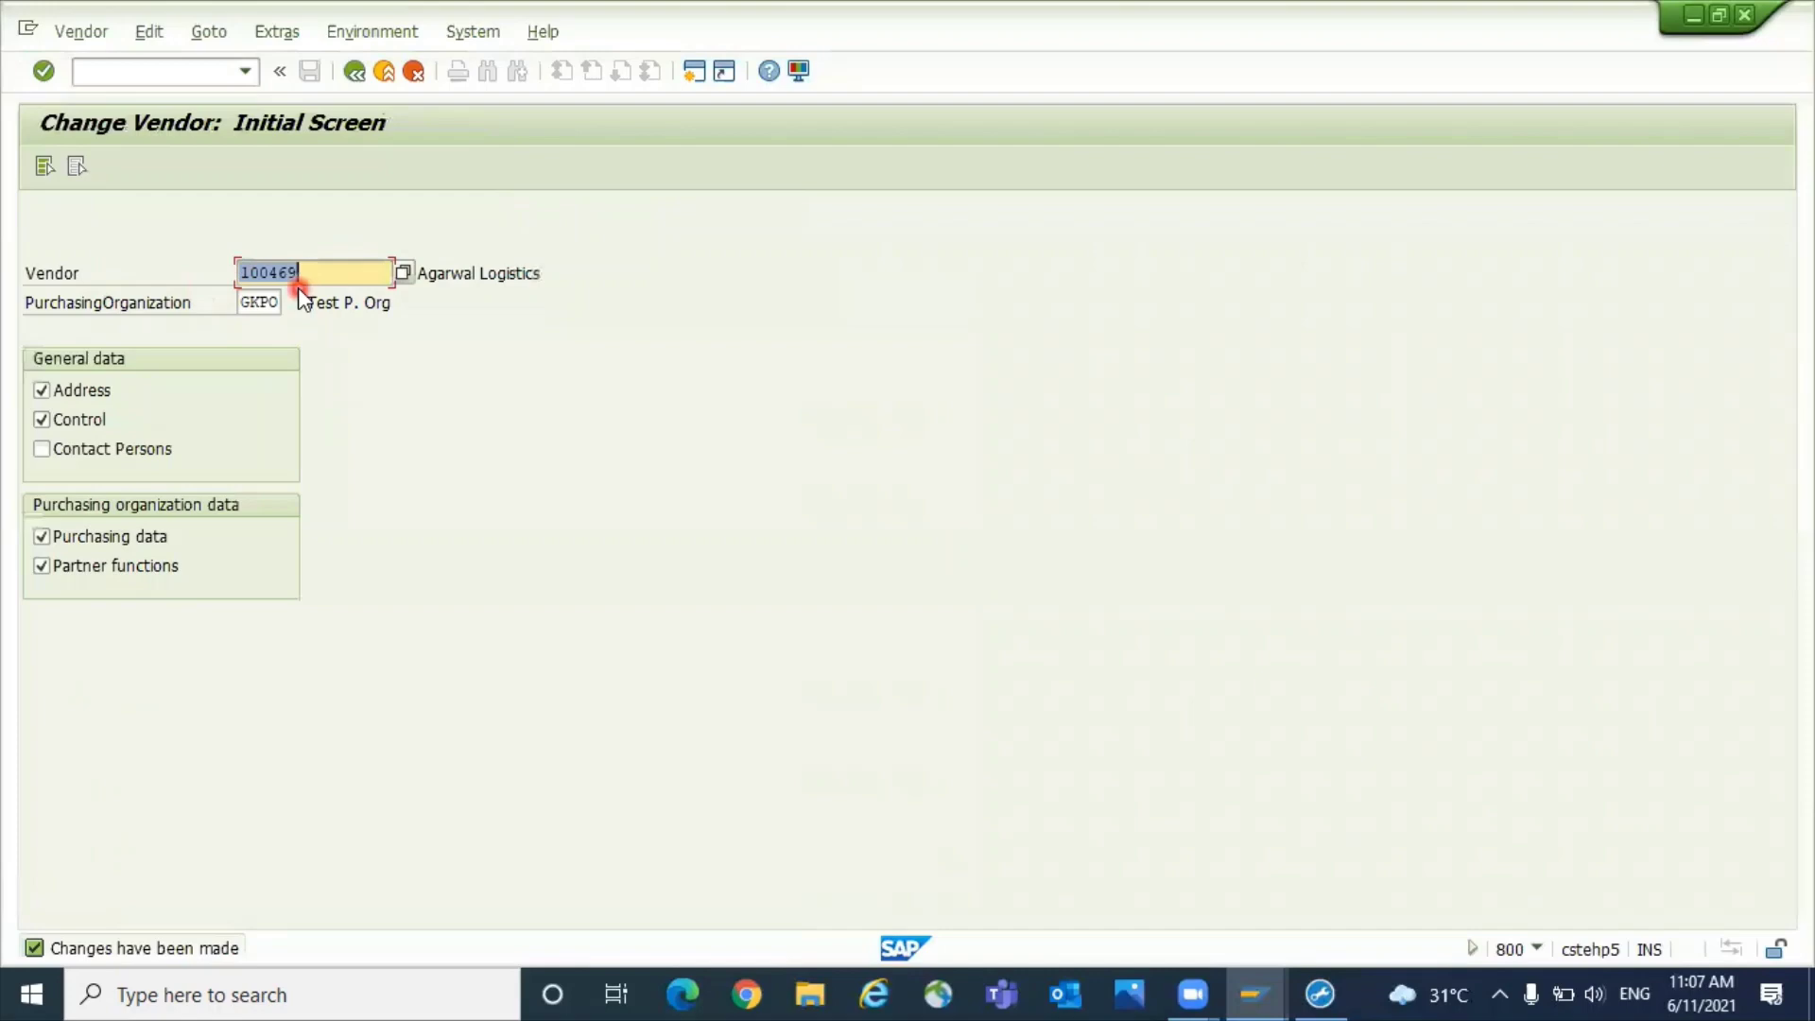
key("Return")
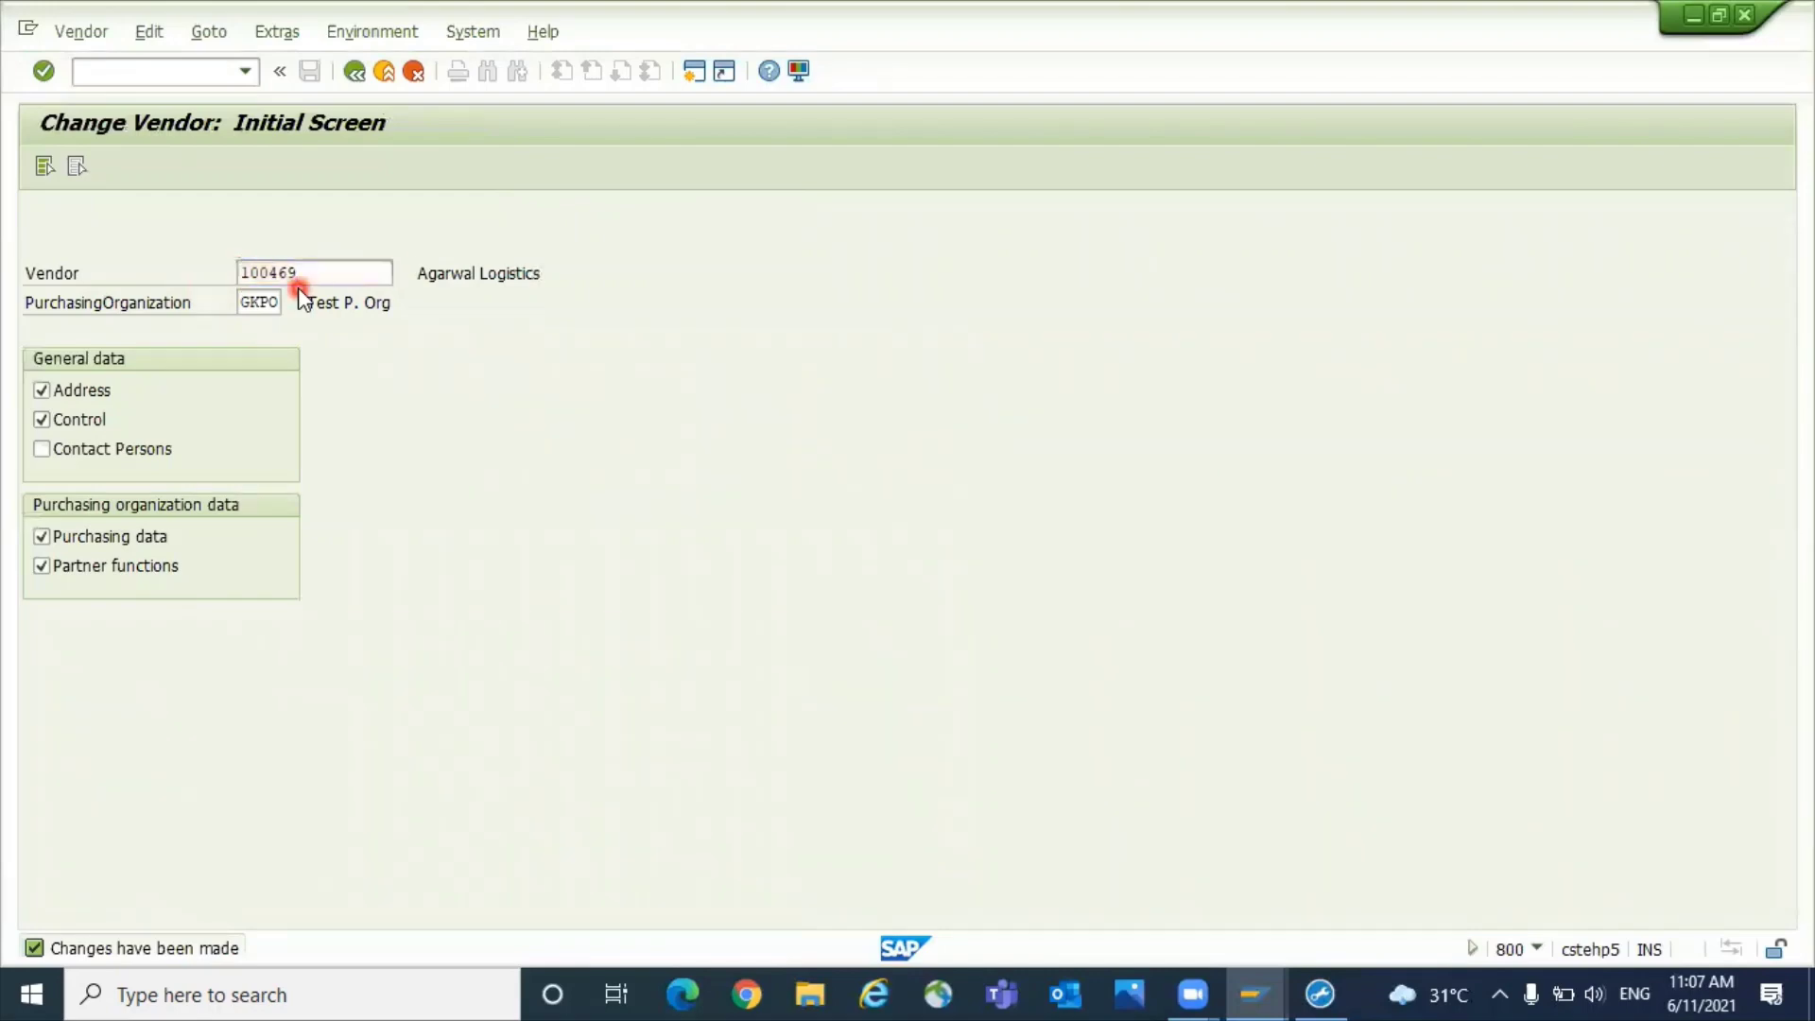
key("Return")
key("Return")
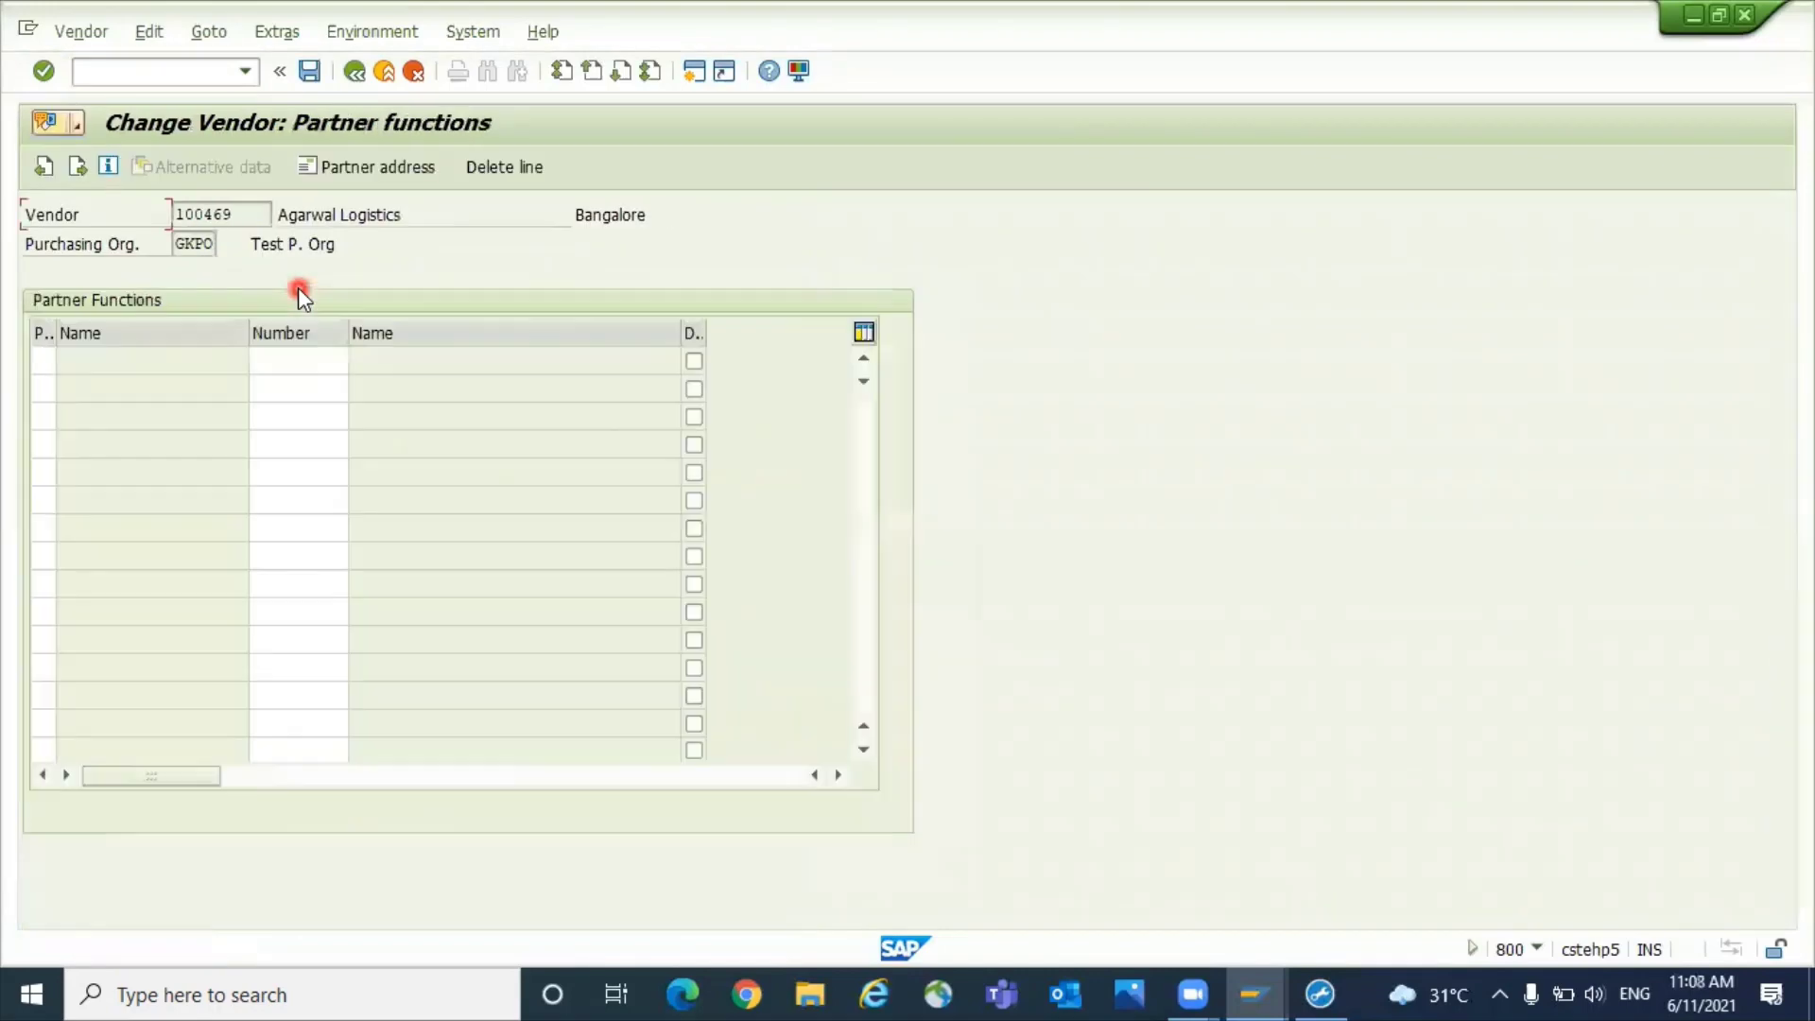
key("Return")
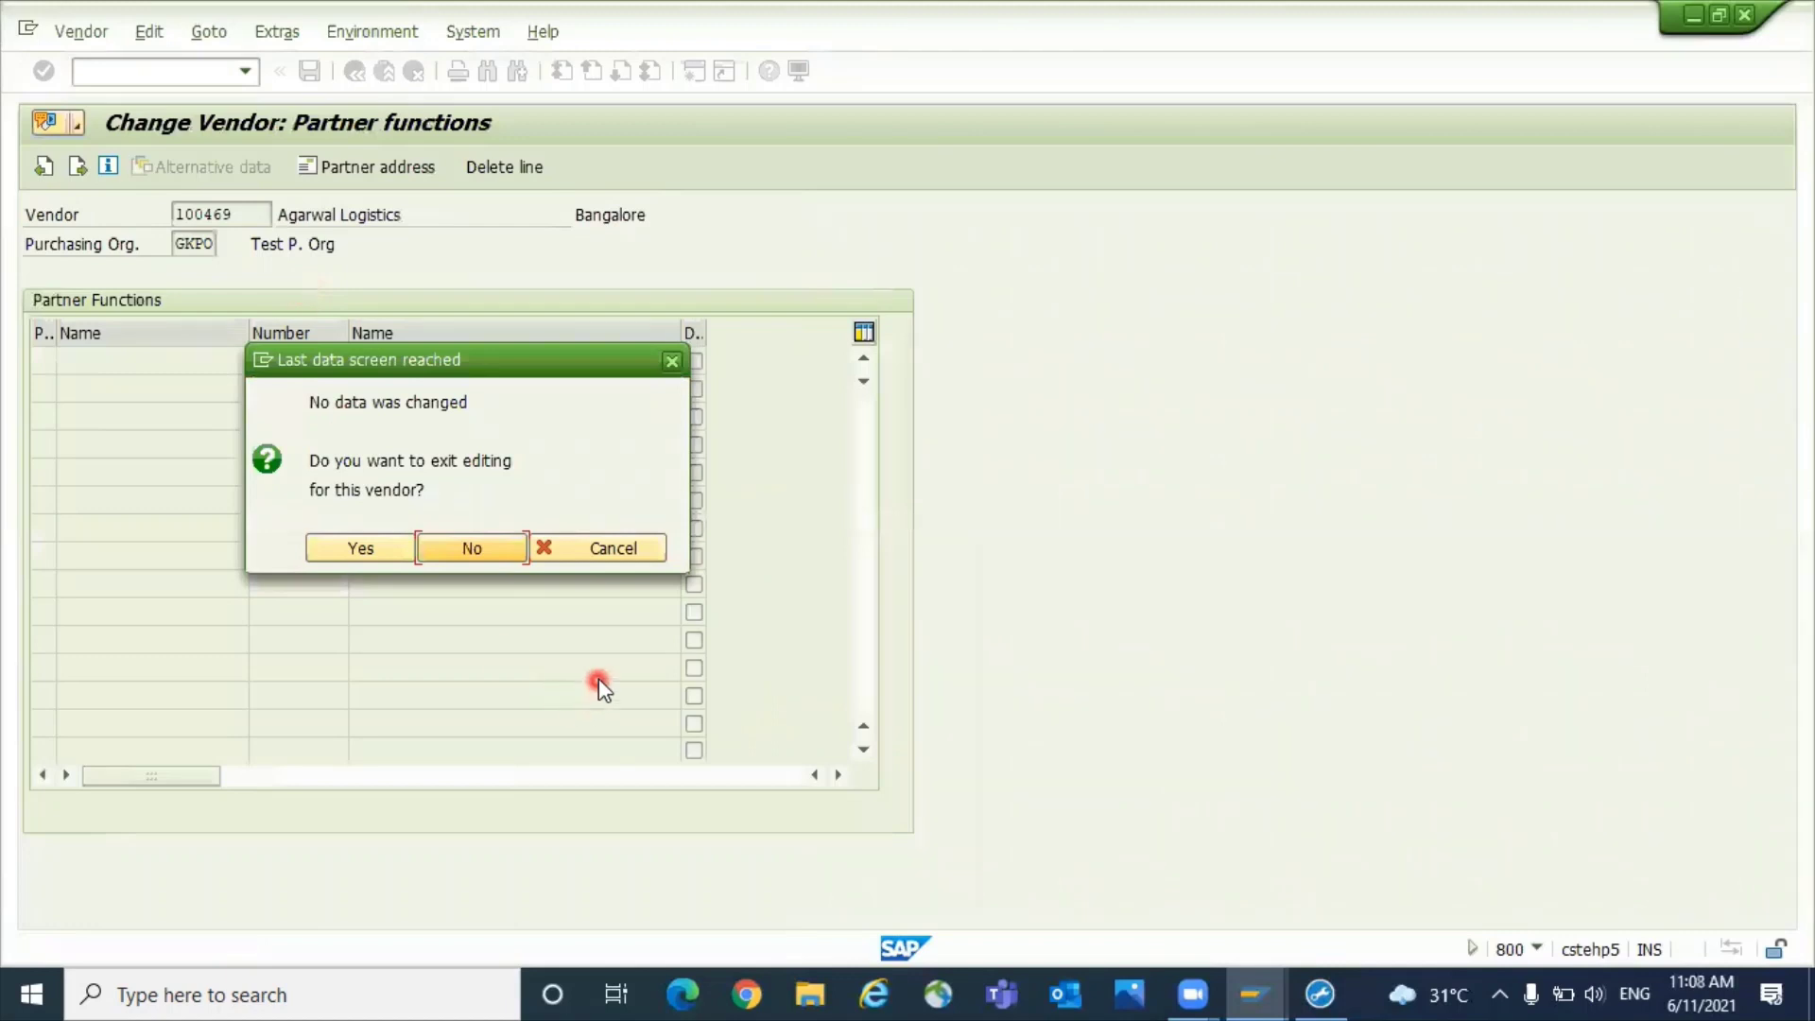
left_click(609, 551)
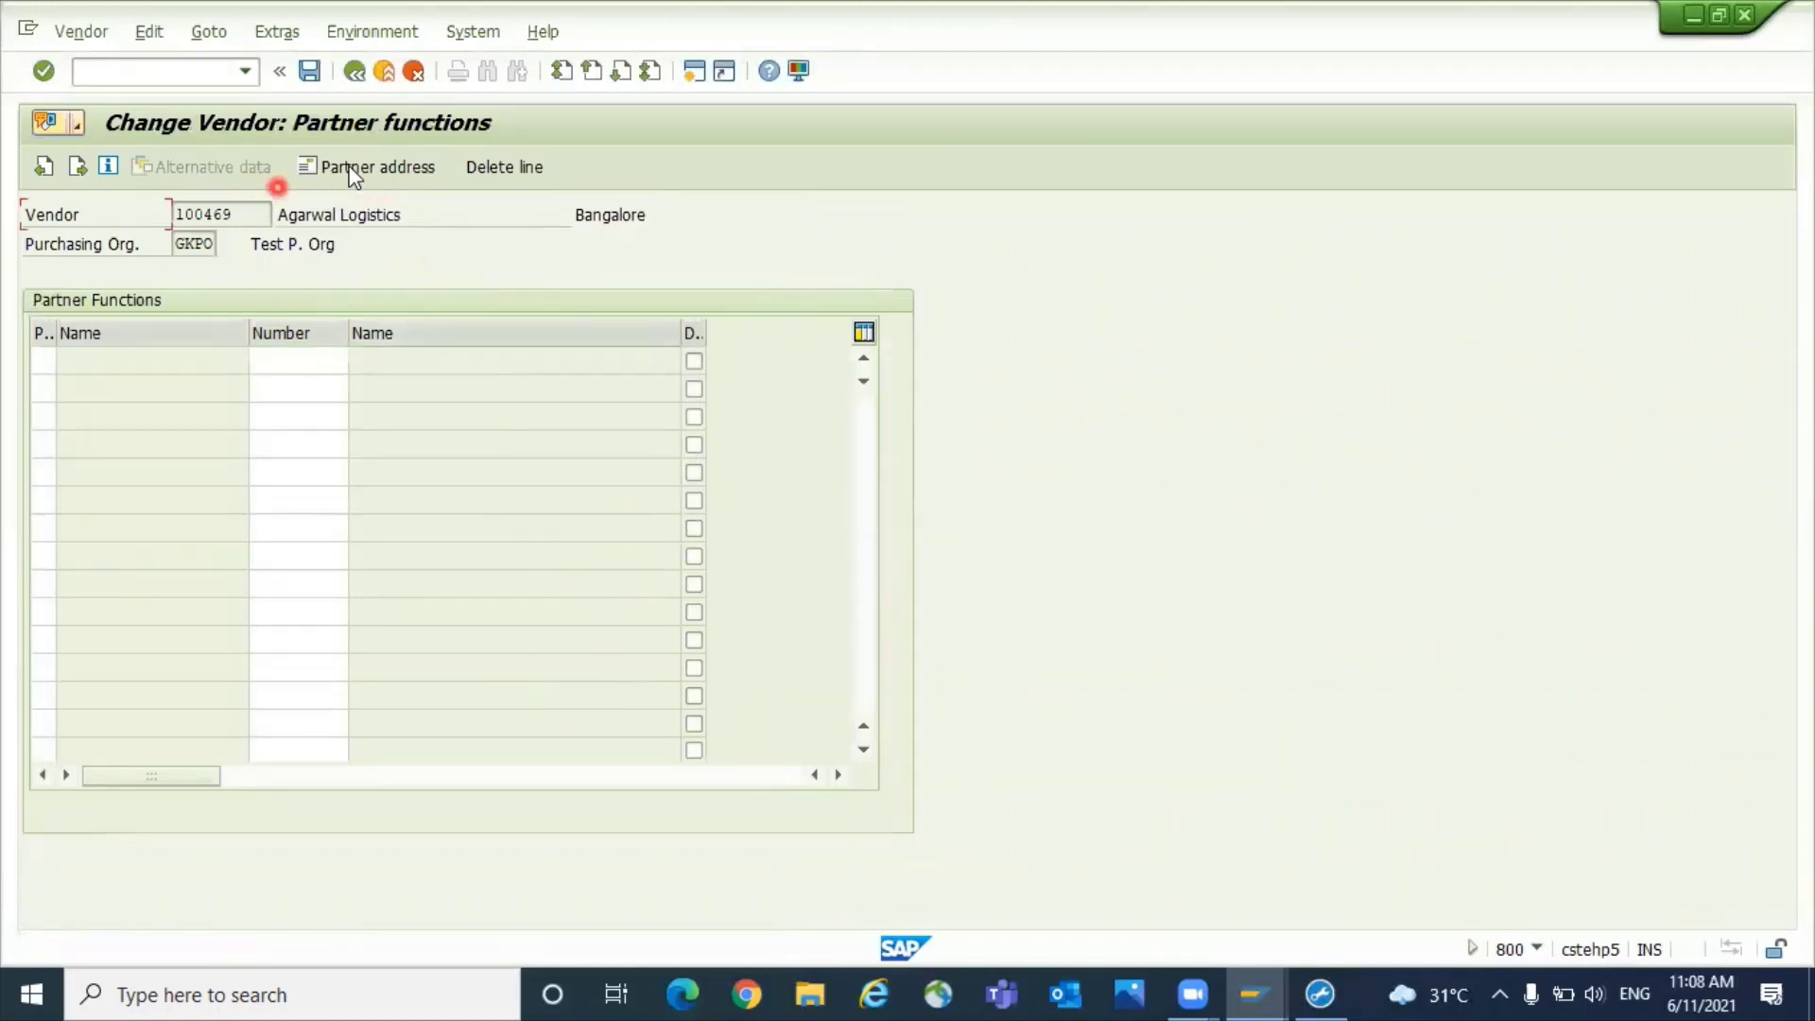
left_click(358, 75)
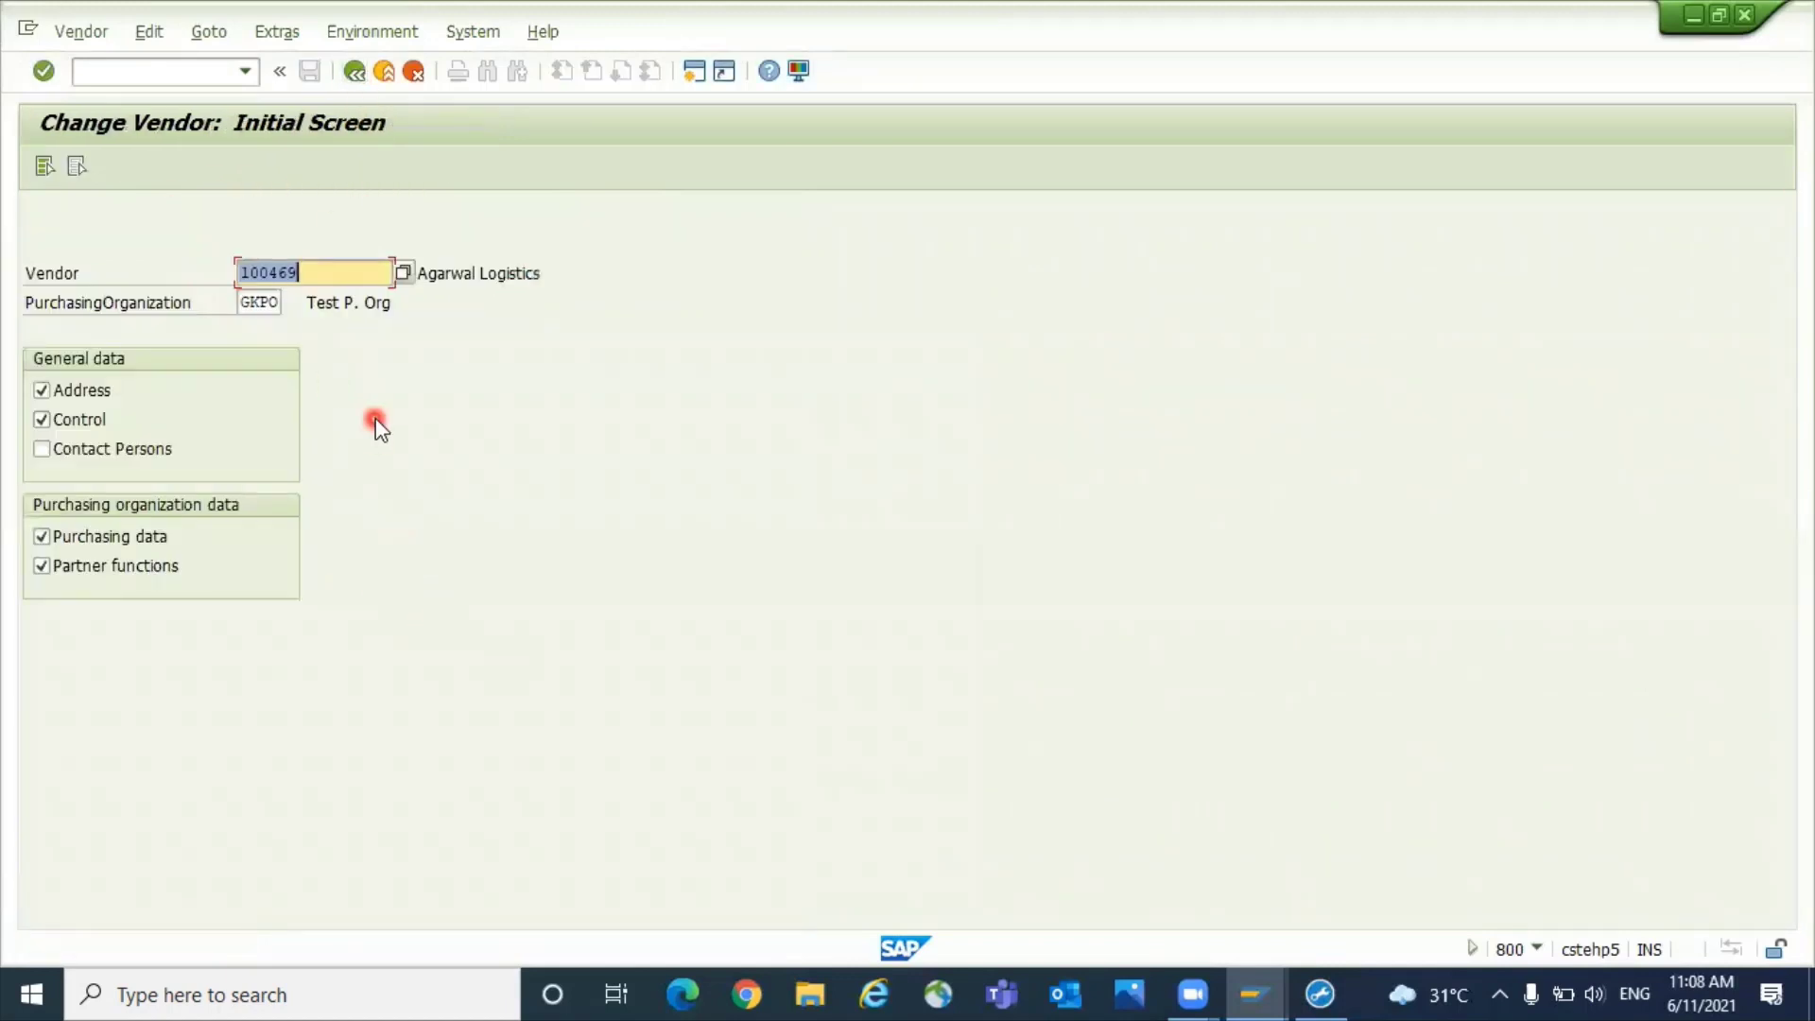
- With only Purchasing data ticked, check vendor 100469 shows purchasing group 001 and save
left_click(41, 390)
left_click(40, 418)
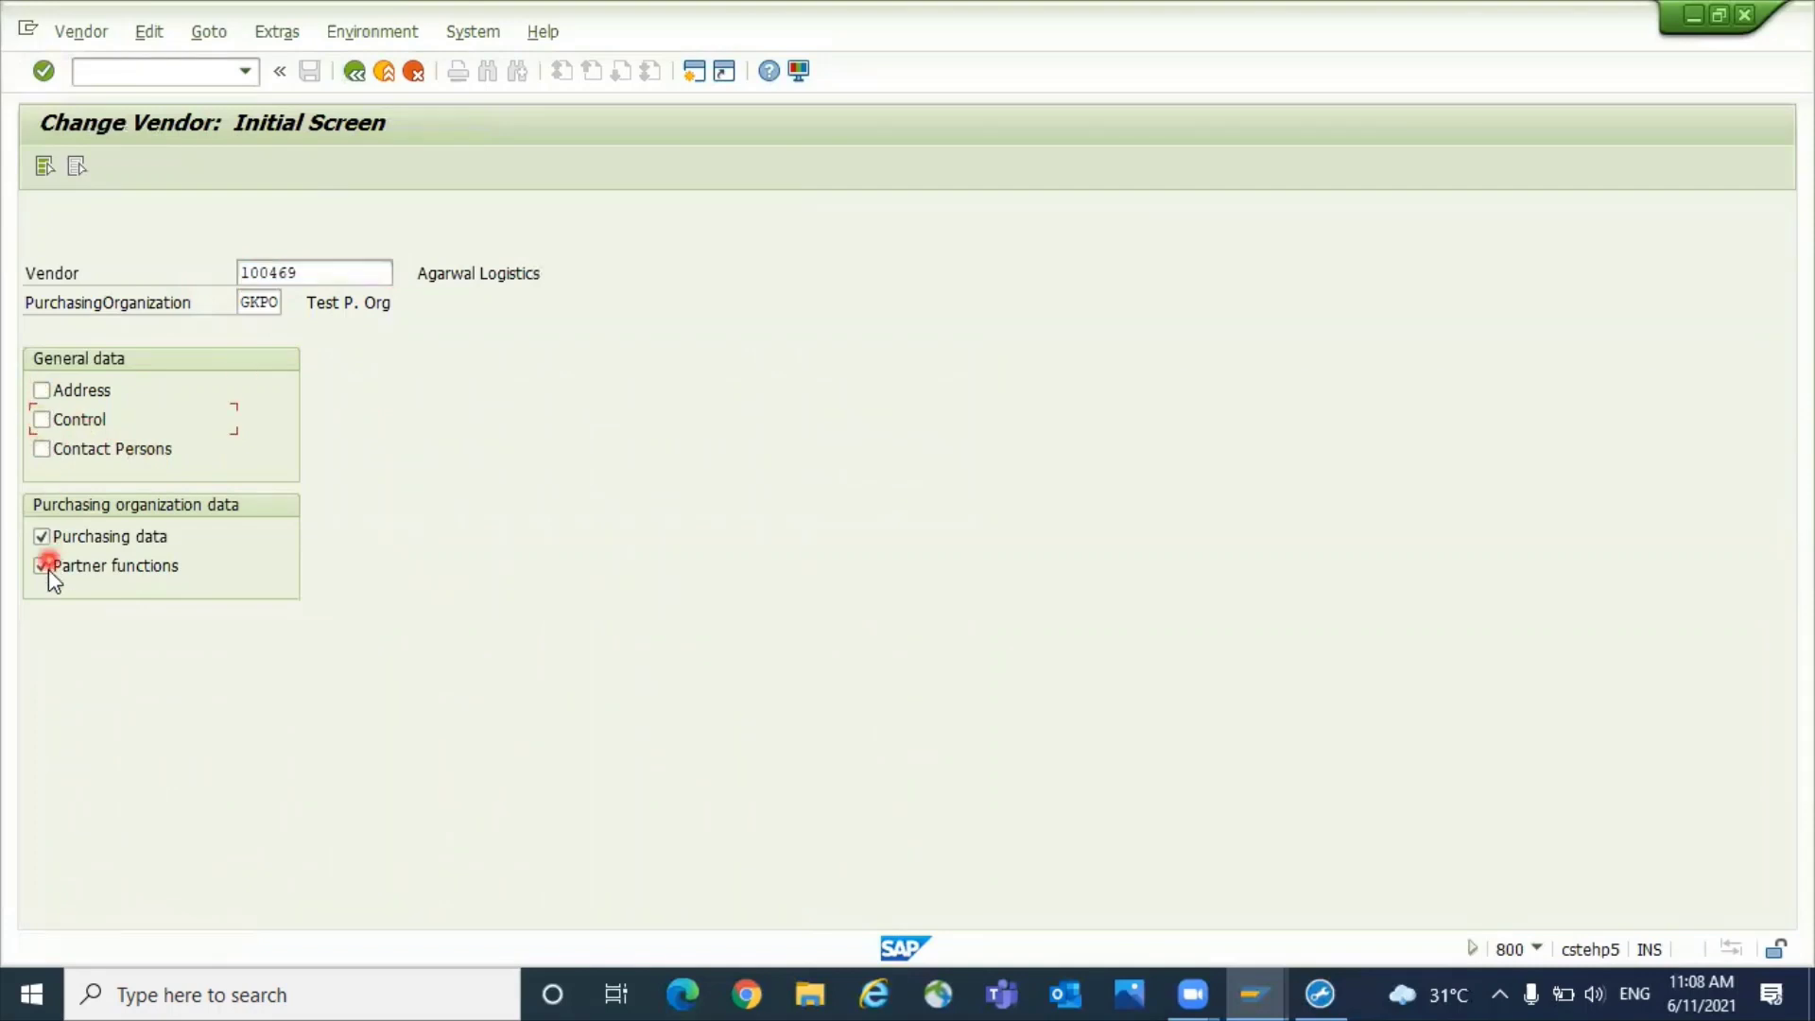
key("Return")
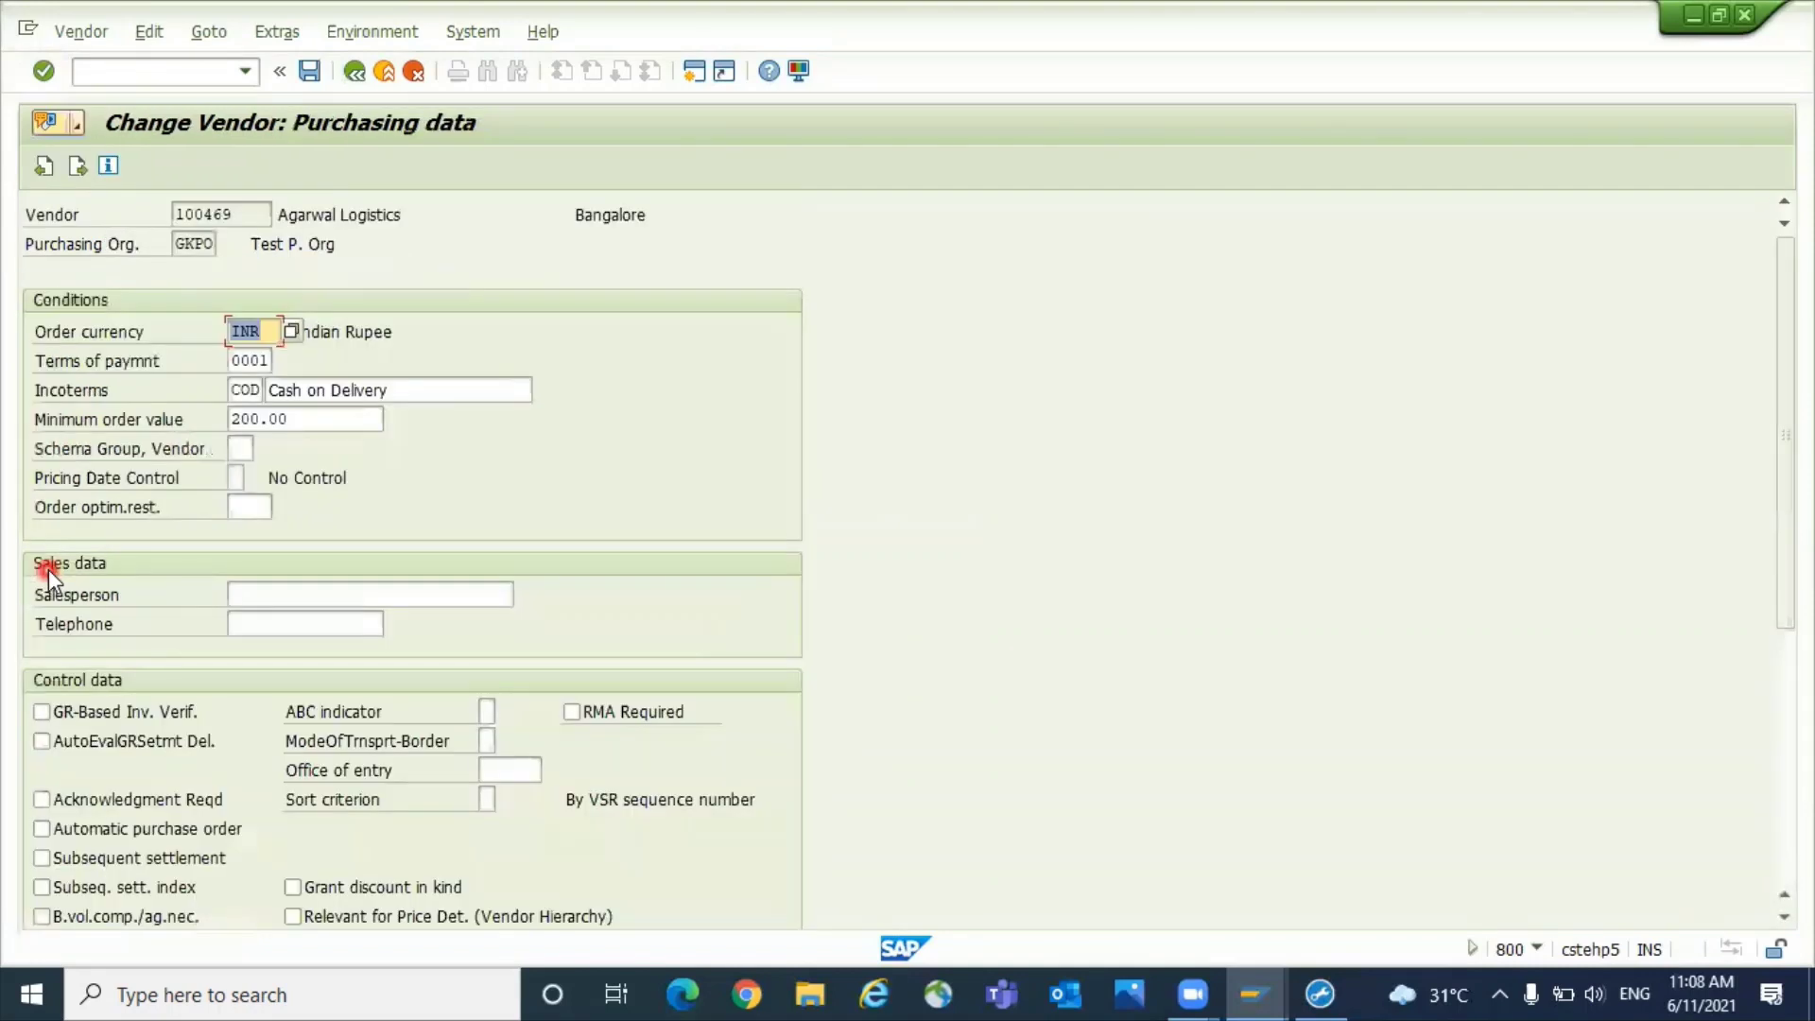
left_click(1783, 779)
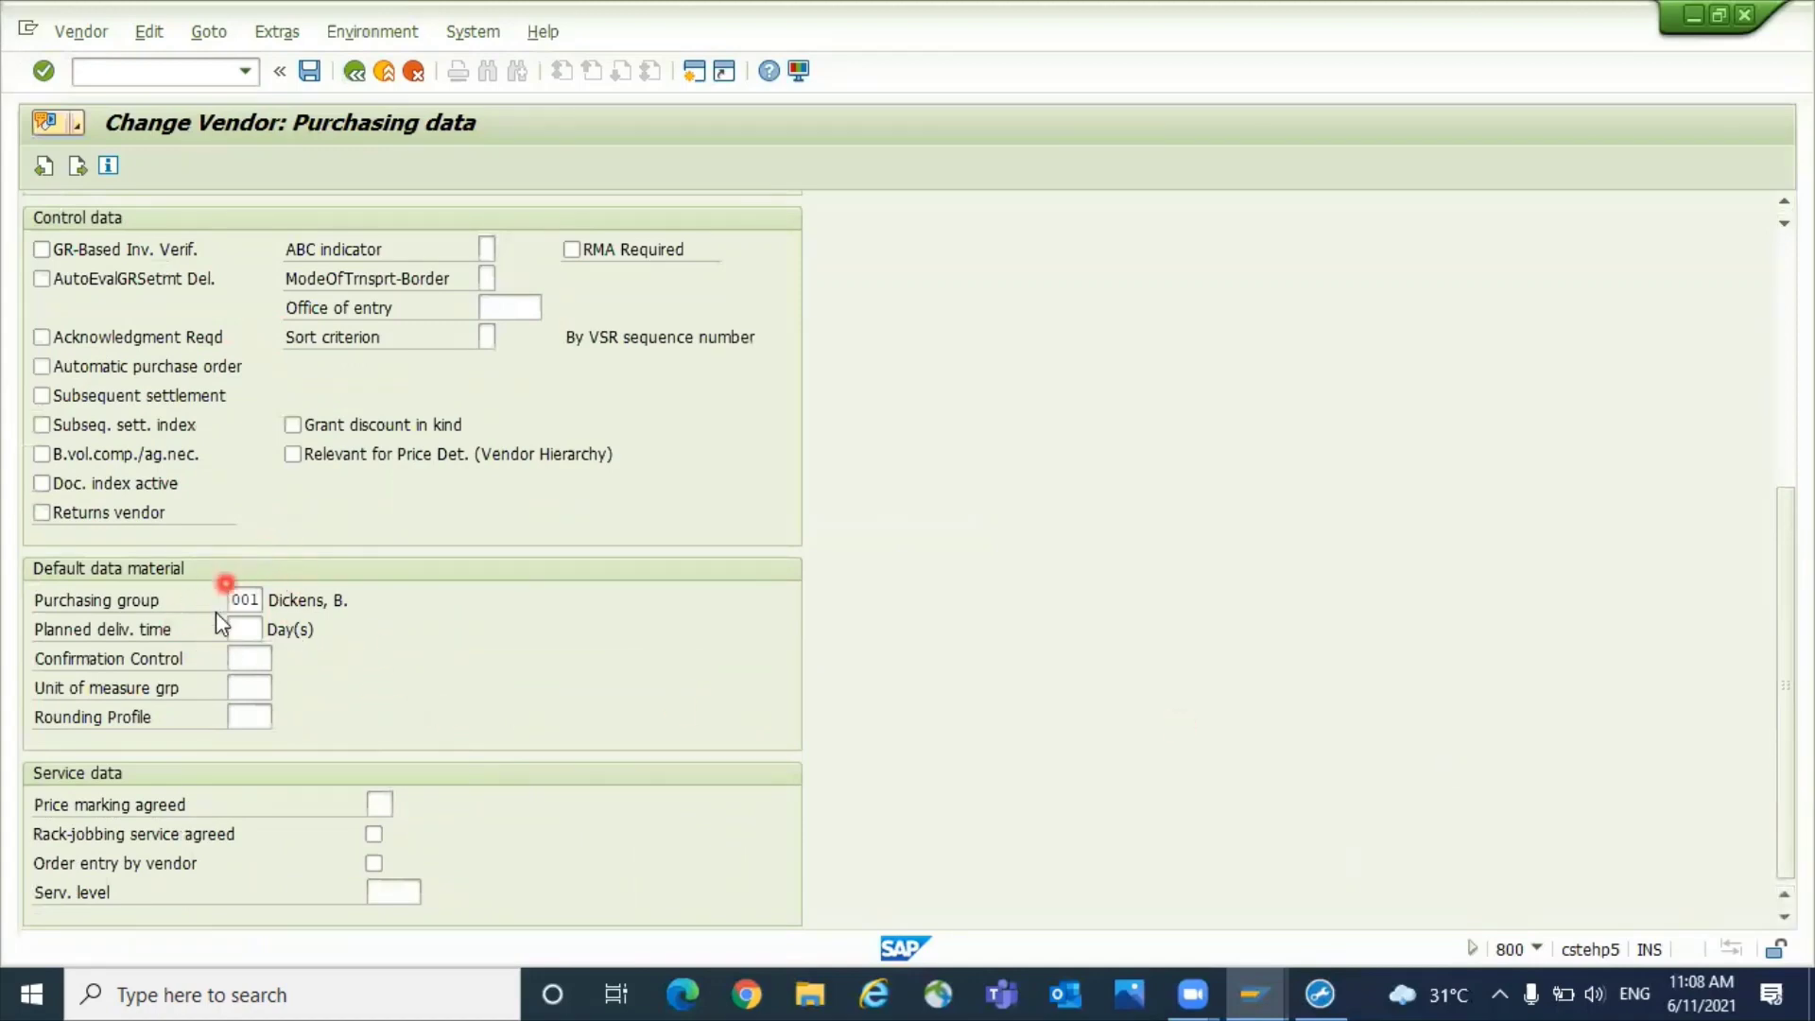
left_click(315, 71)
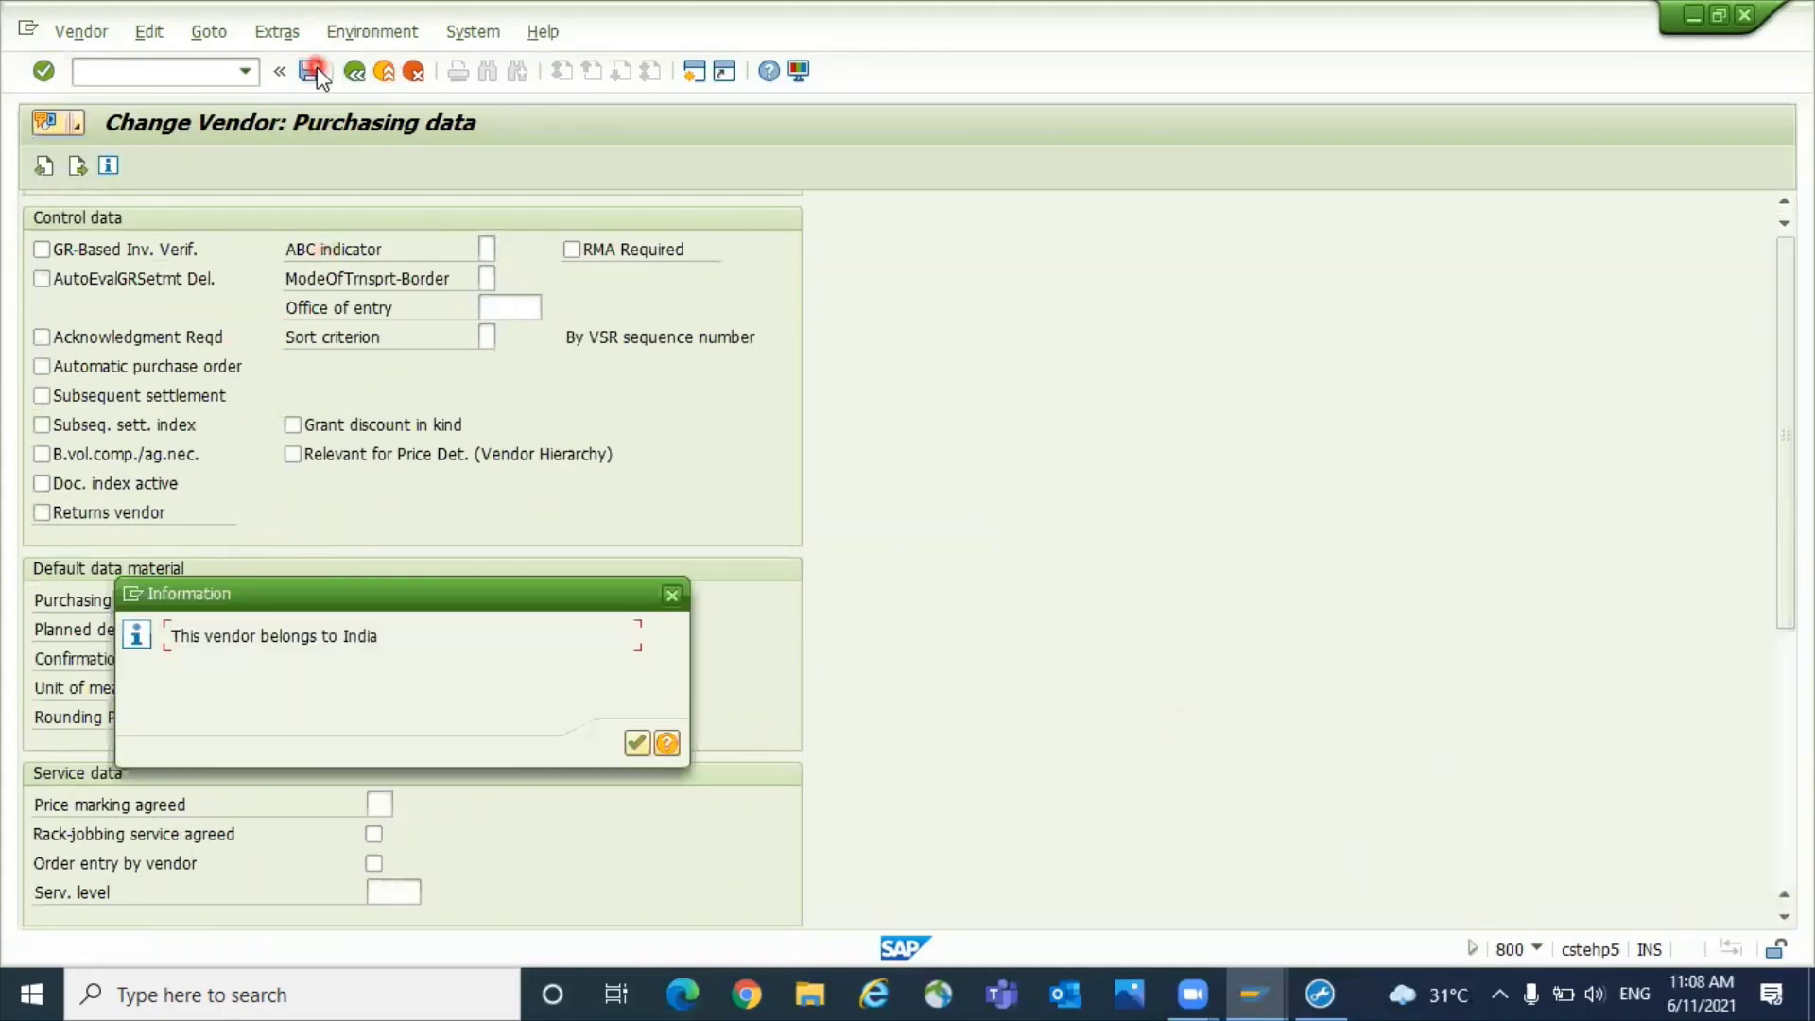
key("Return")
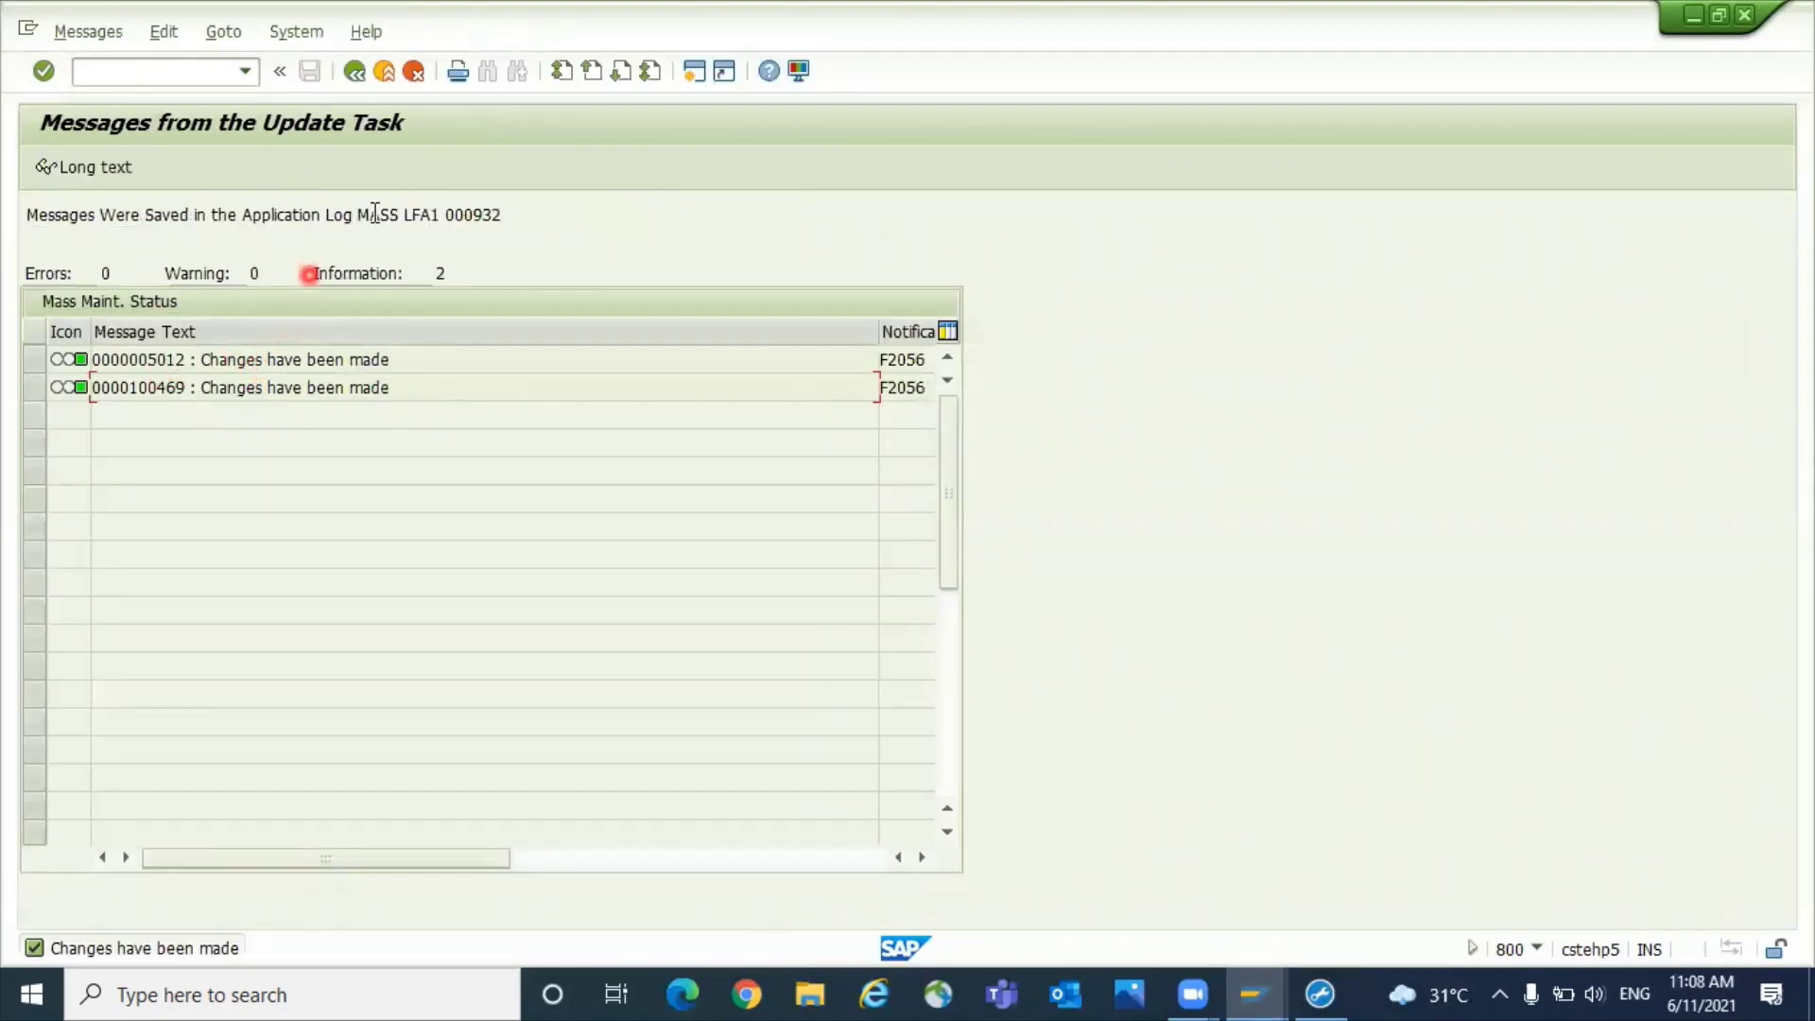
key("F3")
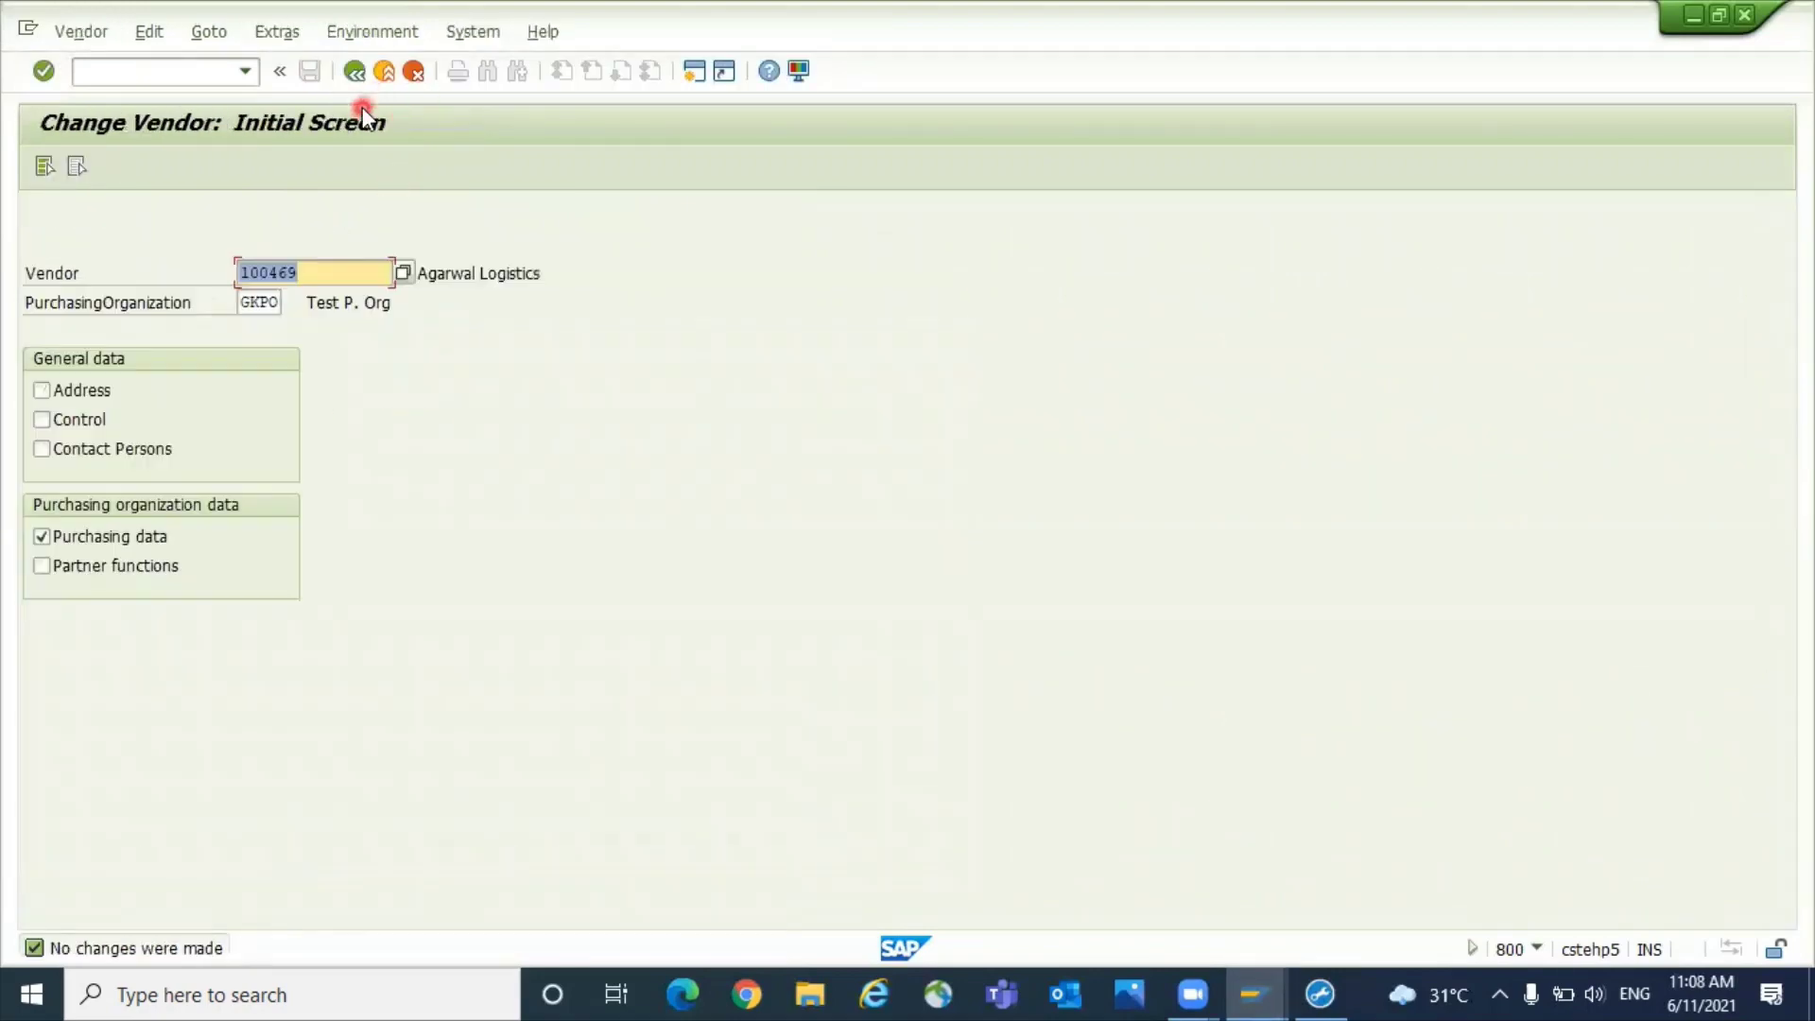
- Open vendor 5012's purchasing data, confirm purchasing group 001, and save it
type("5012")
key("Return")
key("Return")
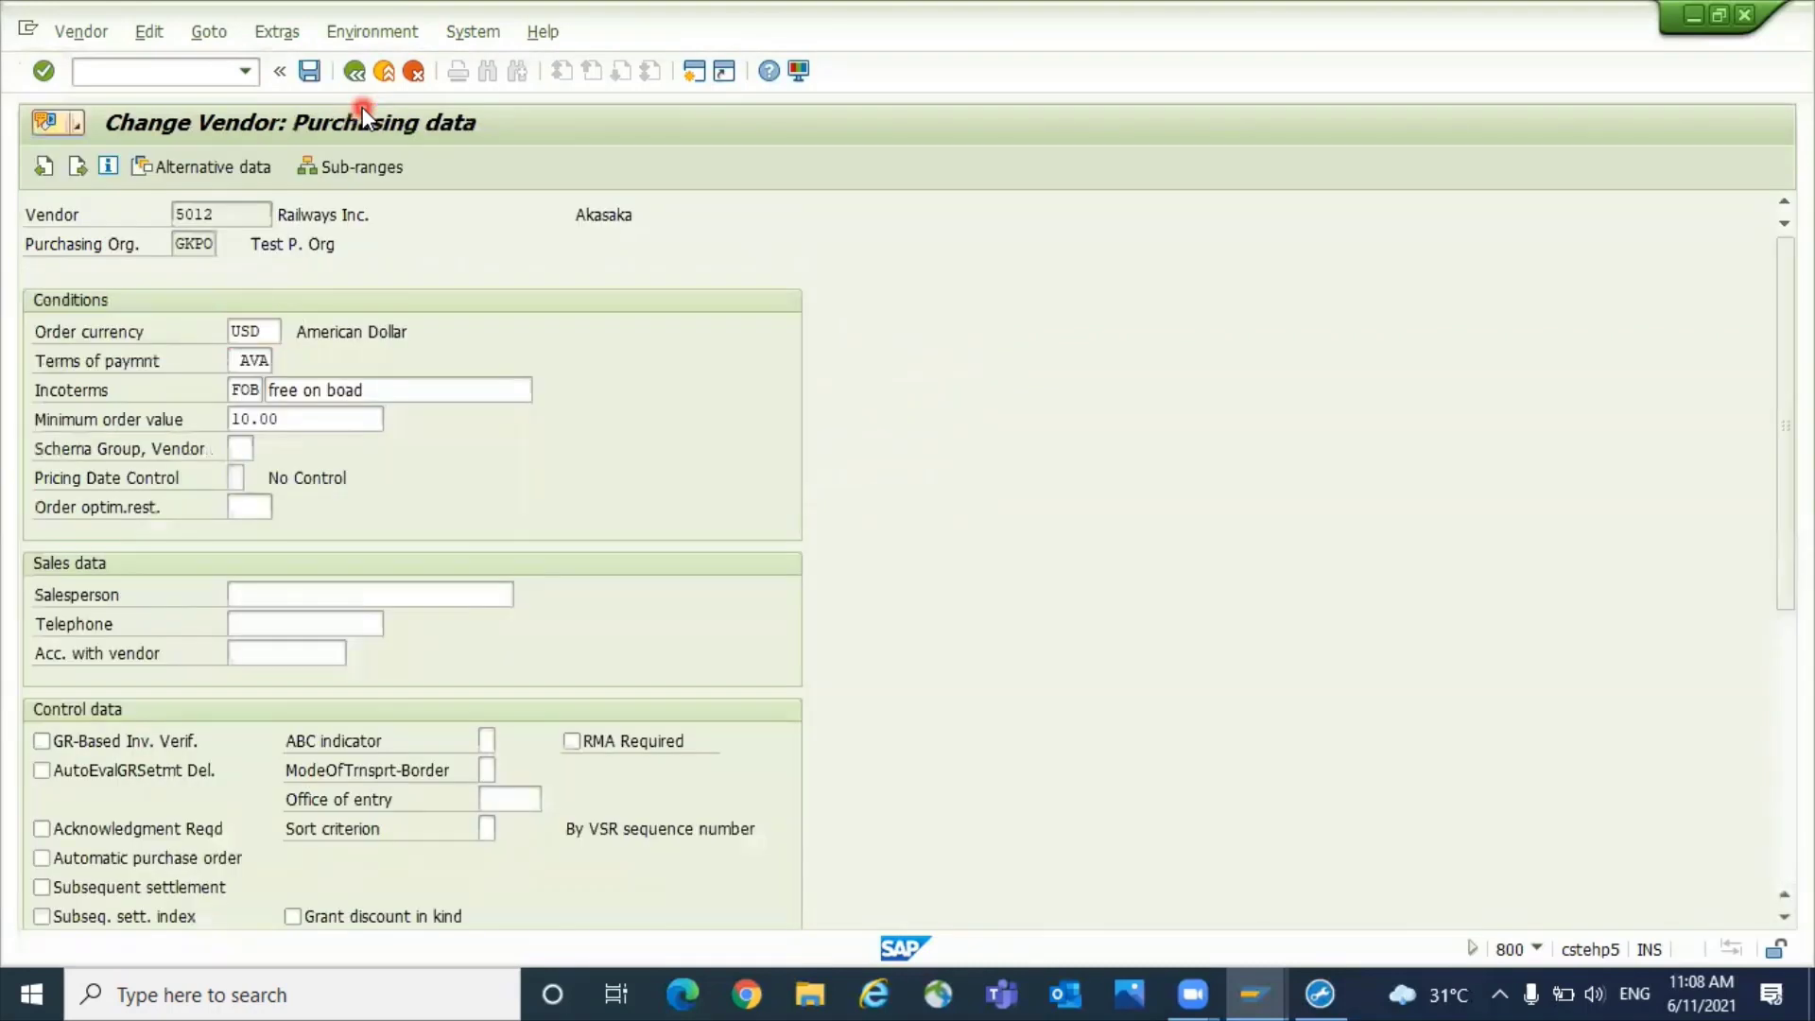
left_click(620, 553)
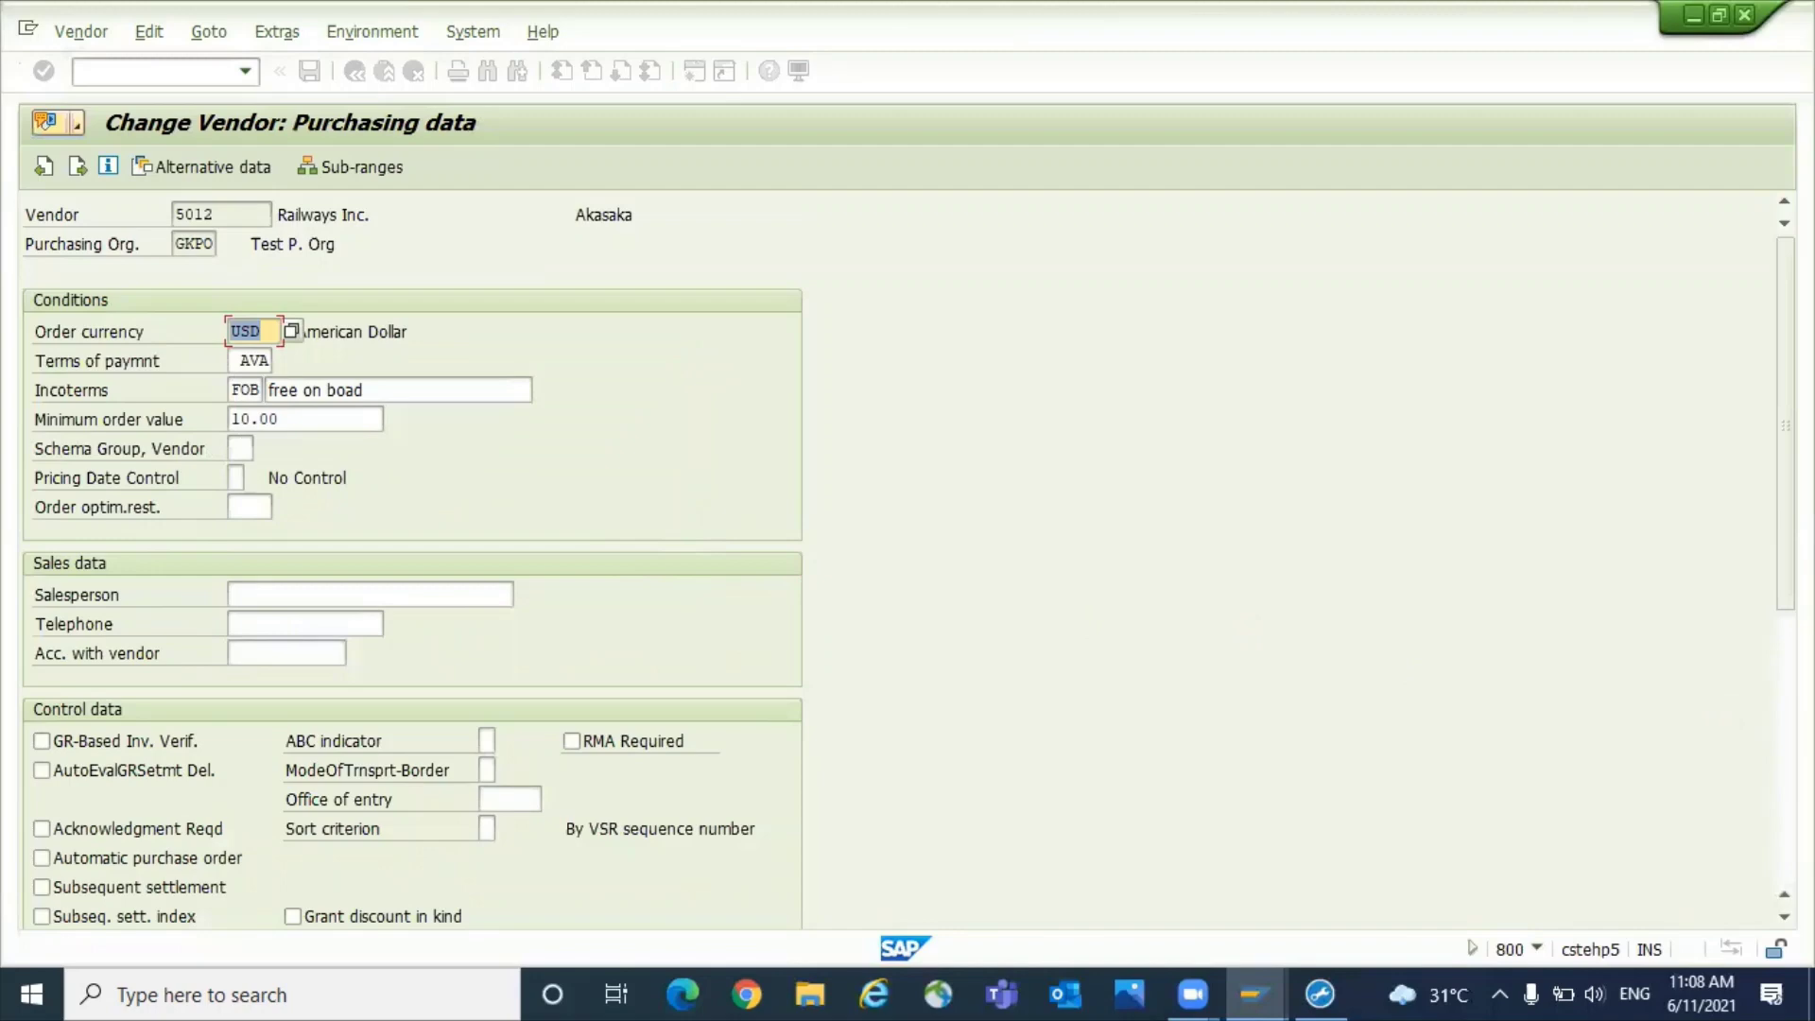
left_click(1786, 761)
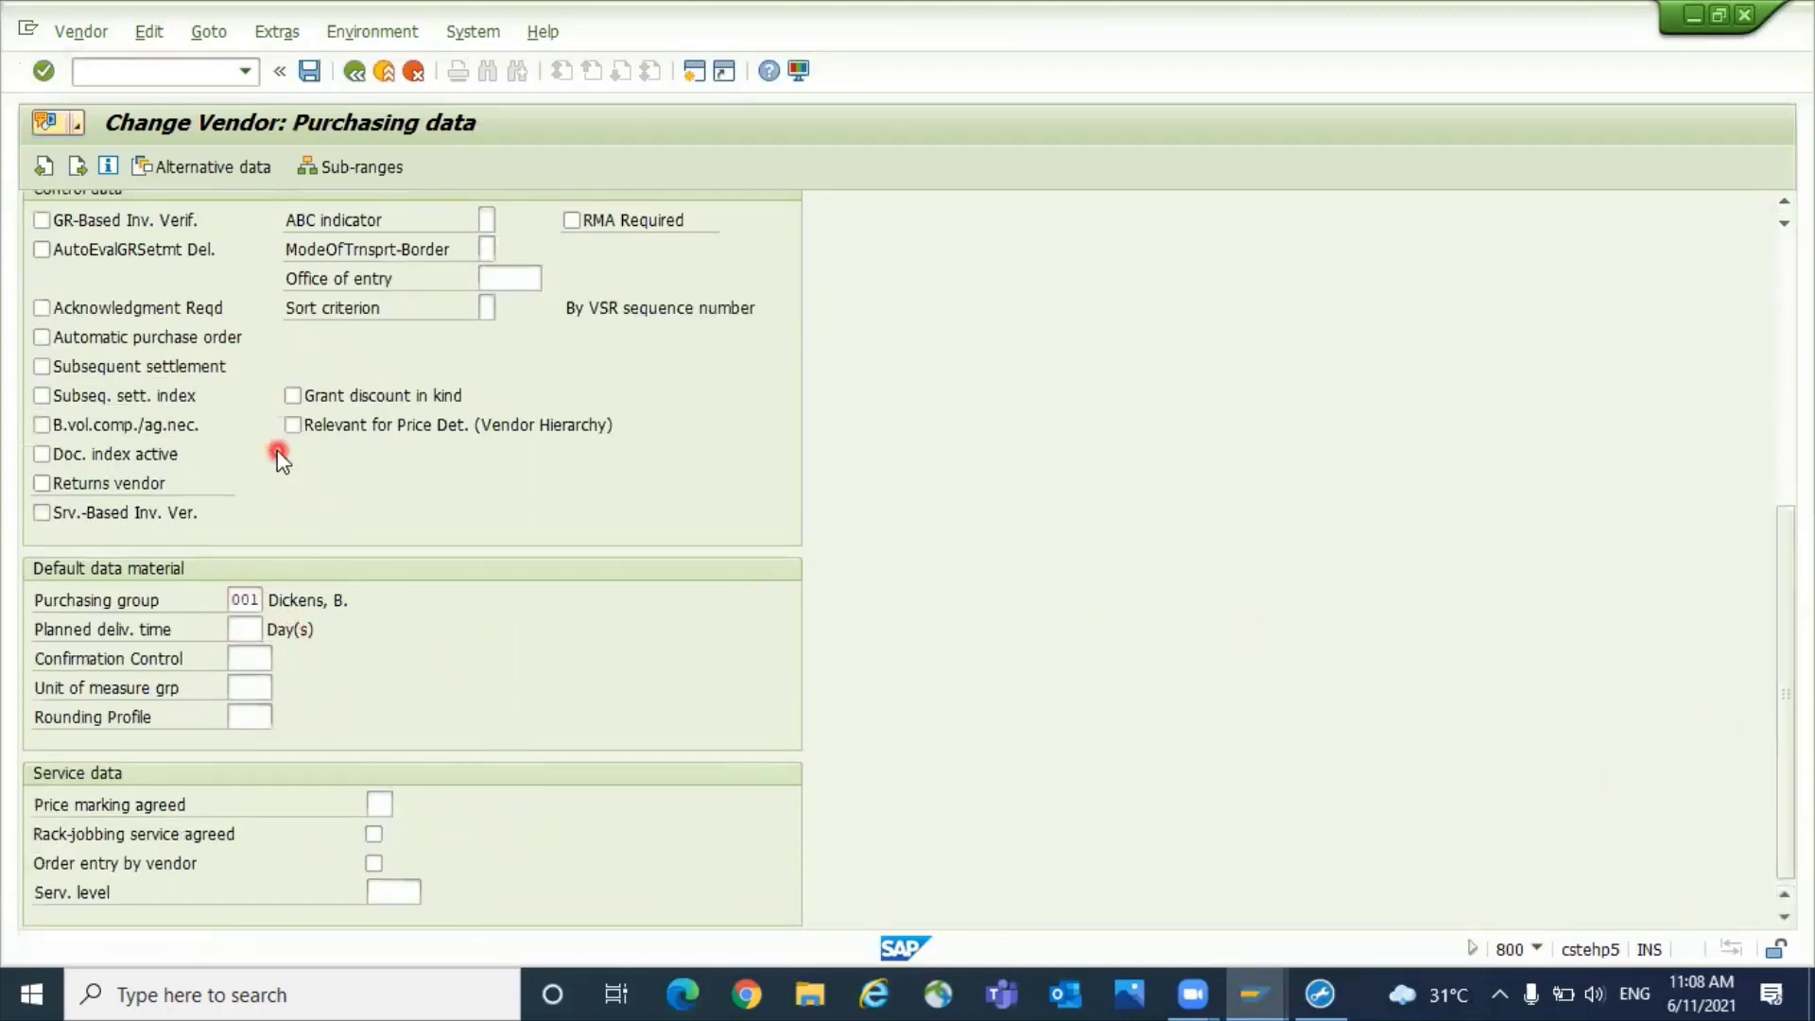
left_click(306, 71)
left_click(145, 77)
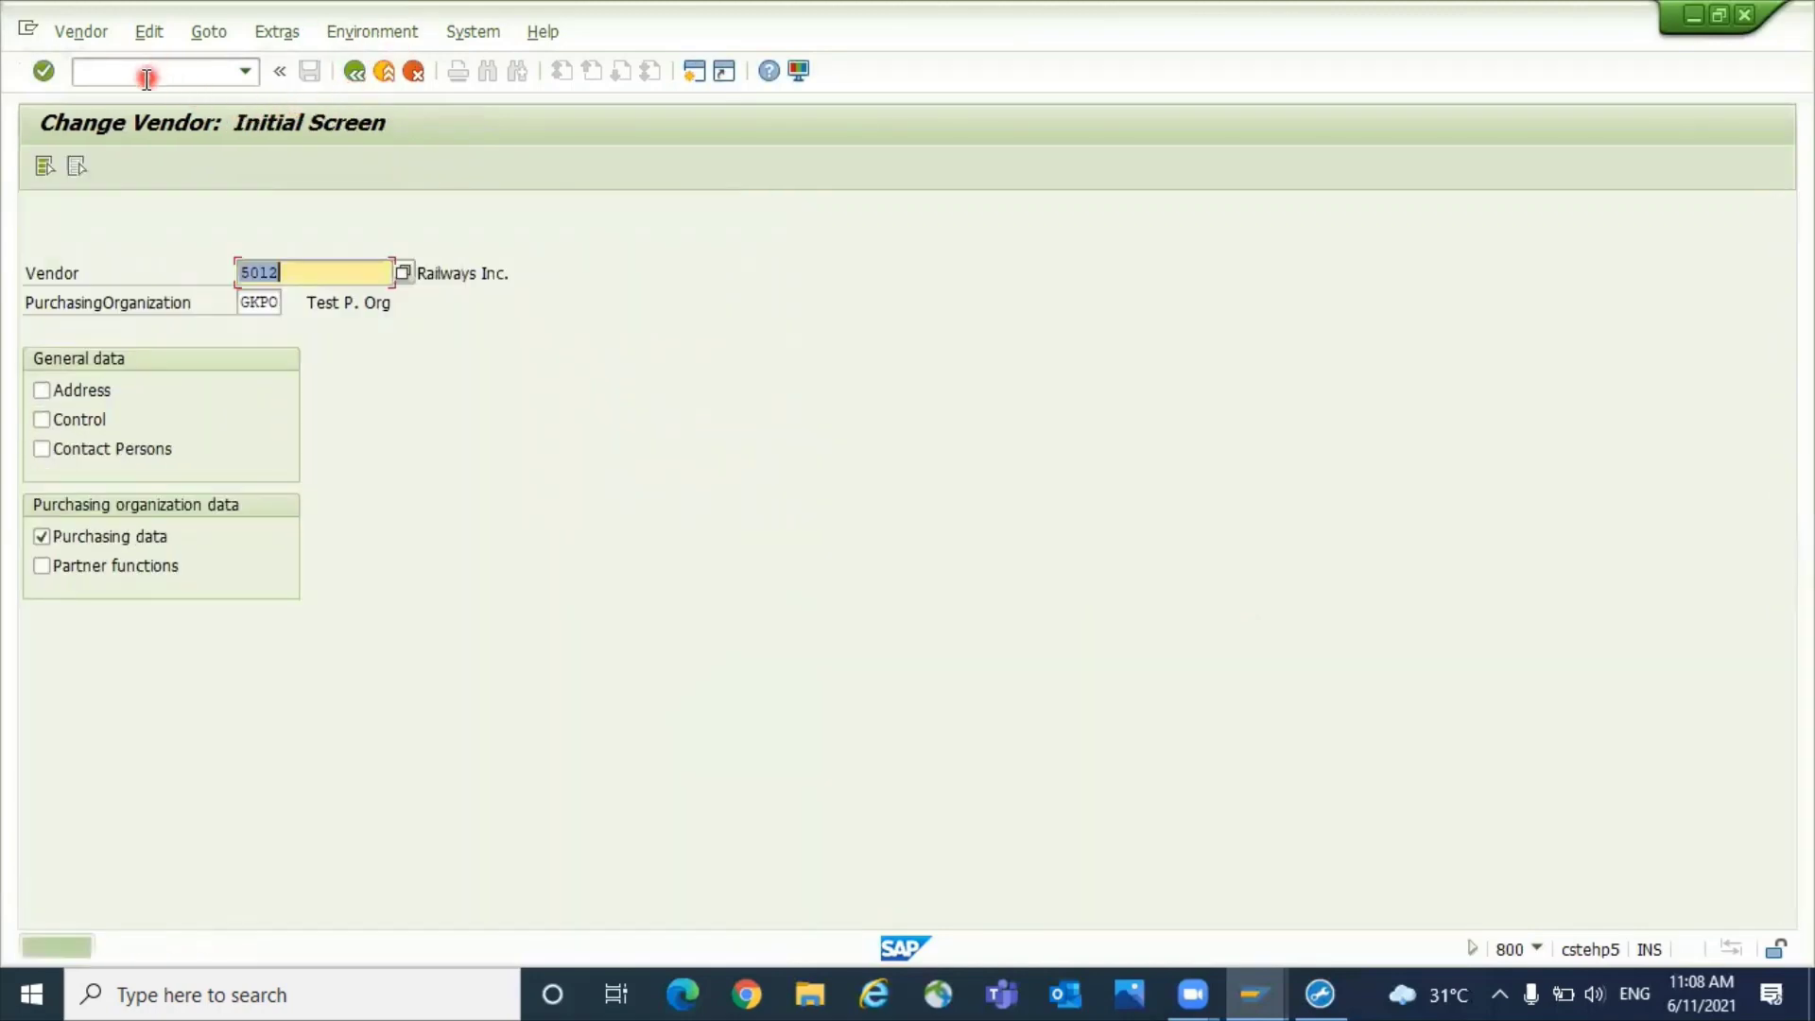